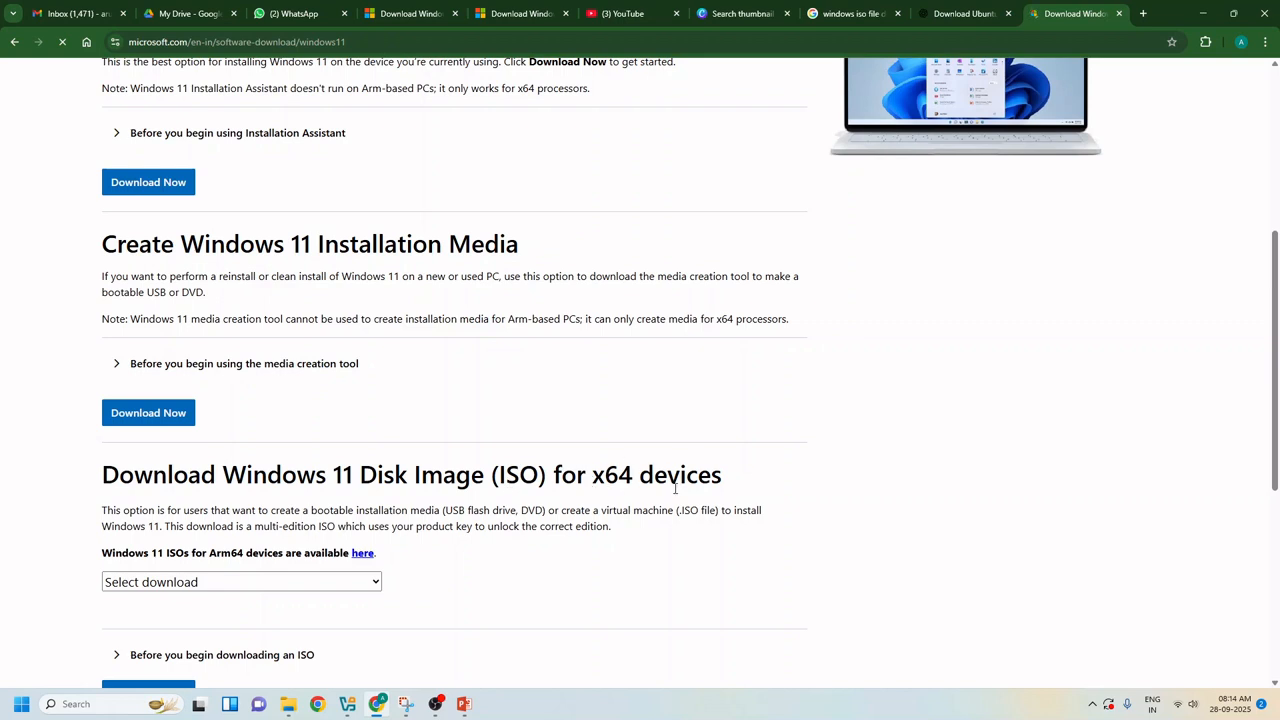
- Choose Windows 11 (multi-edition ISO for x64 devices) as the disk image and request its download
{"action": "scroll", "coordinate": [320, 546], "scroll_direction": "down", "scroll_amount": 1}
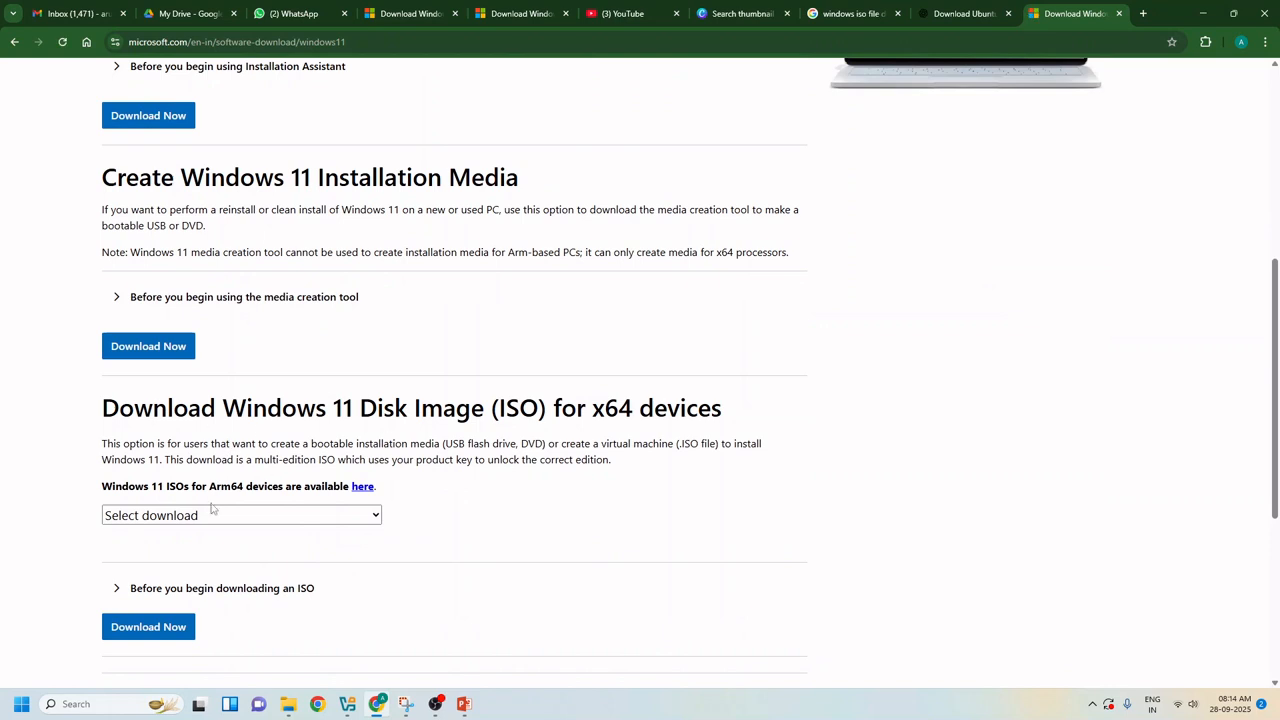
{"action": "left_click", "coordinate": [207, 520]}
{"action": "left_click", "coordinate": [218, 558]}
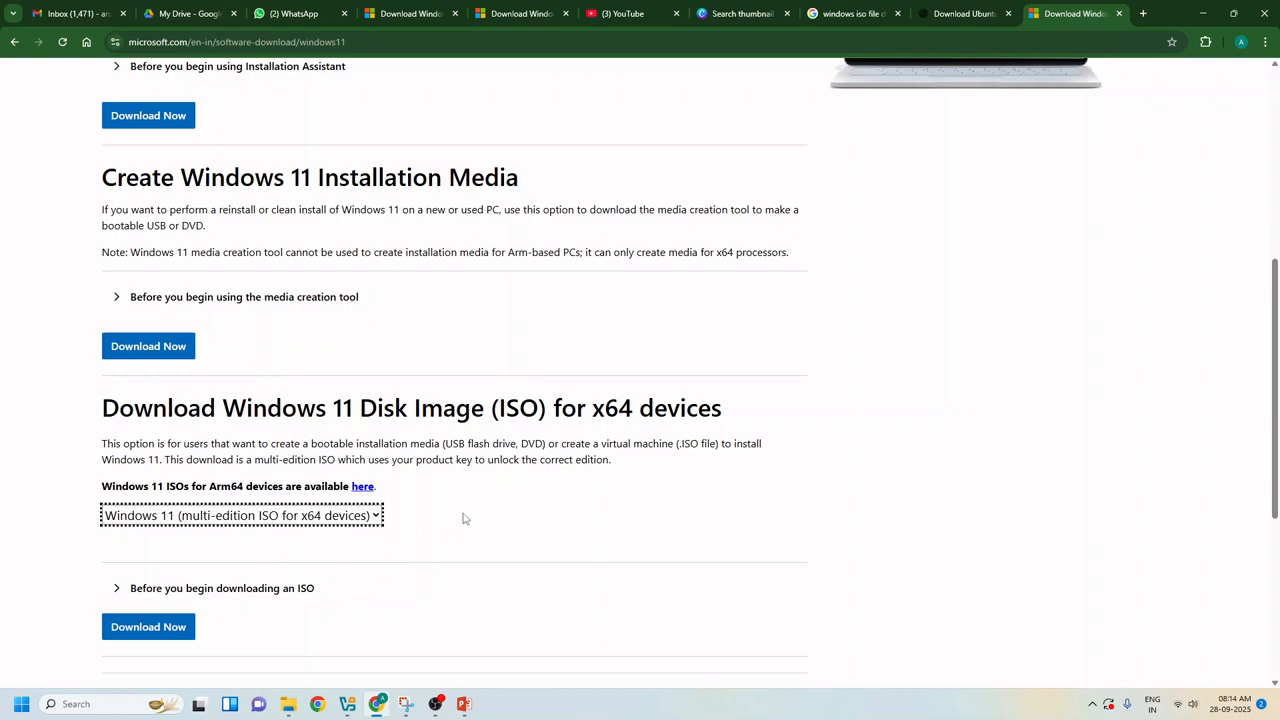
{"action": "scroll", "coordinate": [463, 518], "scroll_direction": "down", "scroll_amount": 2}
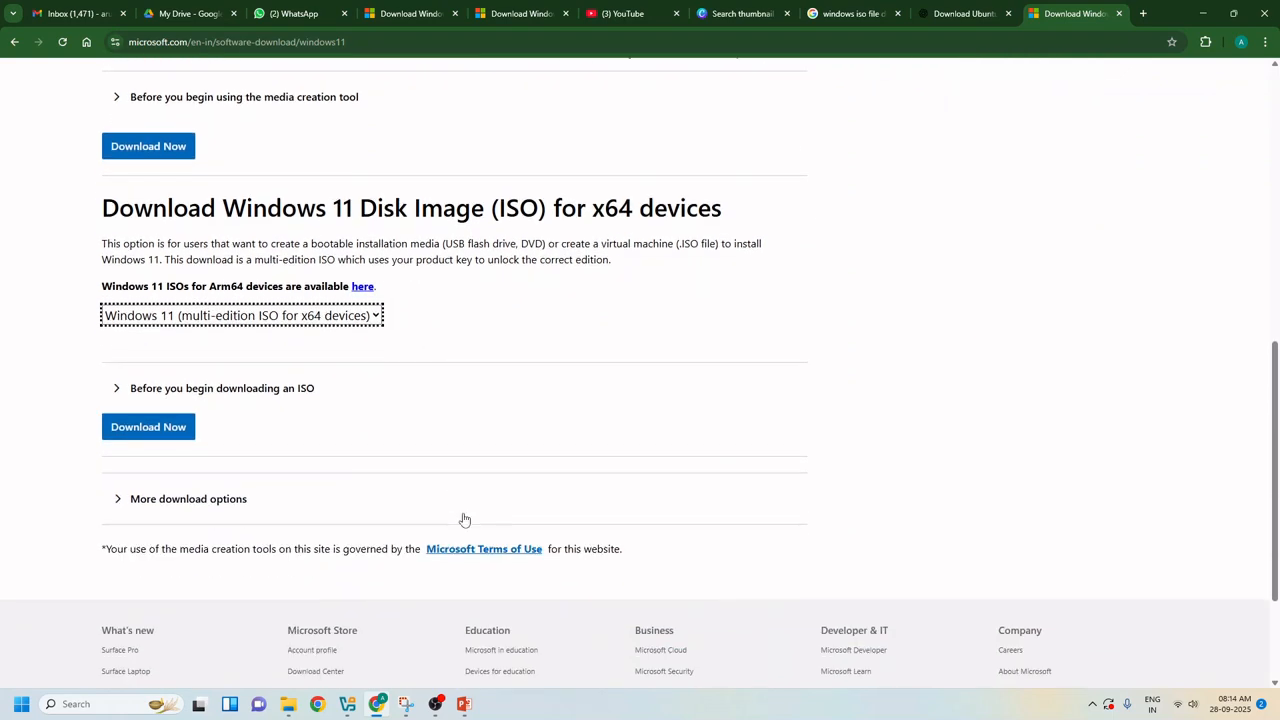
{"action": "left_click", "coordinate": [173, 430]}
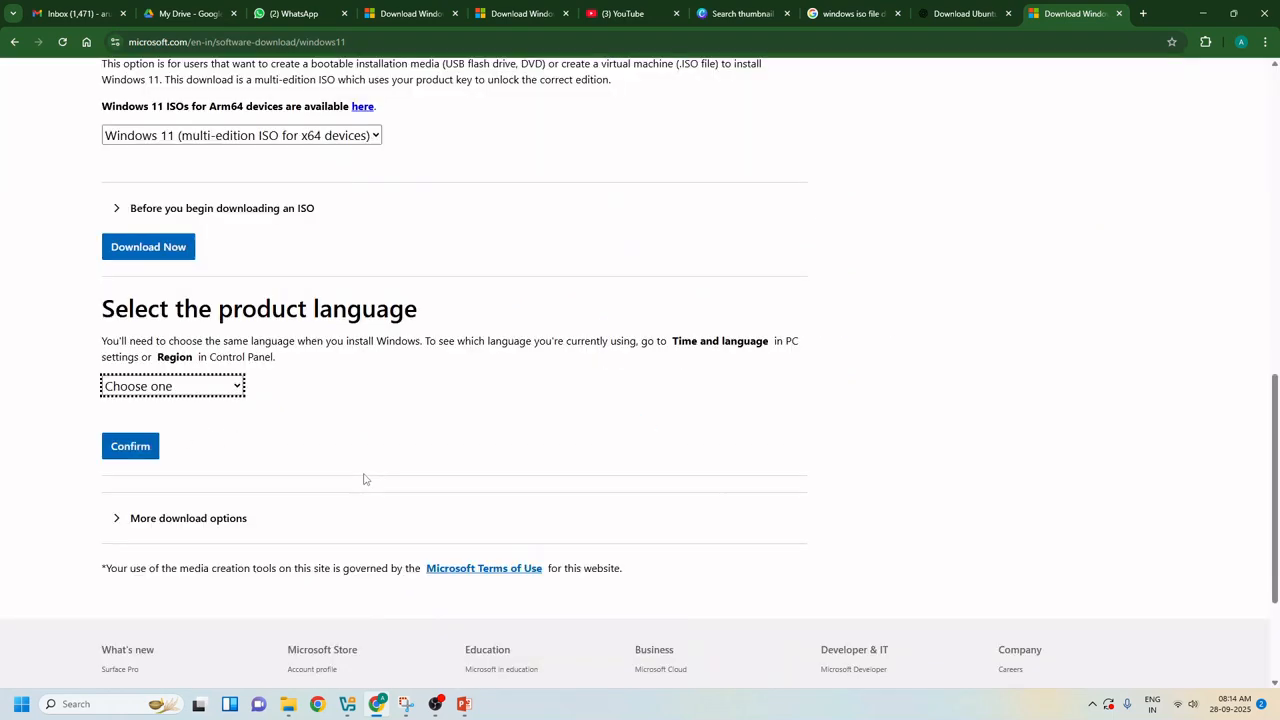
- Confirm English (United States) as the product language and save the 64-bit download as Win11_24H2_English_x64.iso in the Exercise 3 "new" folder
{"action": "left_click", "coordinate": [220, 385]}
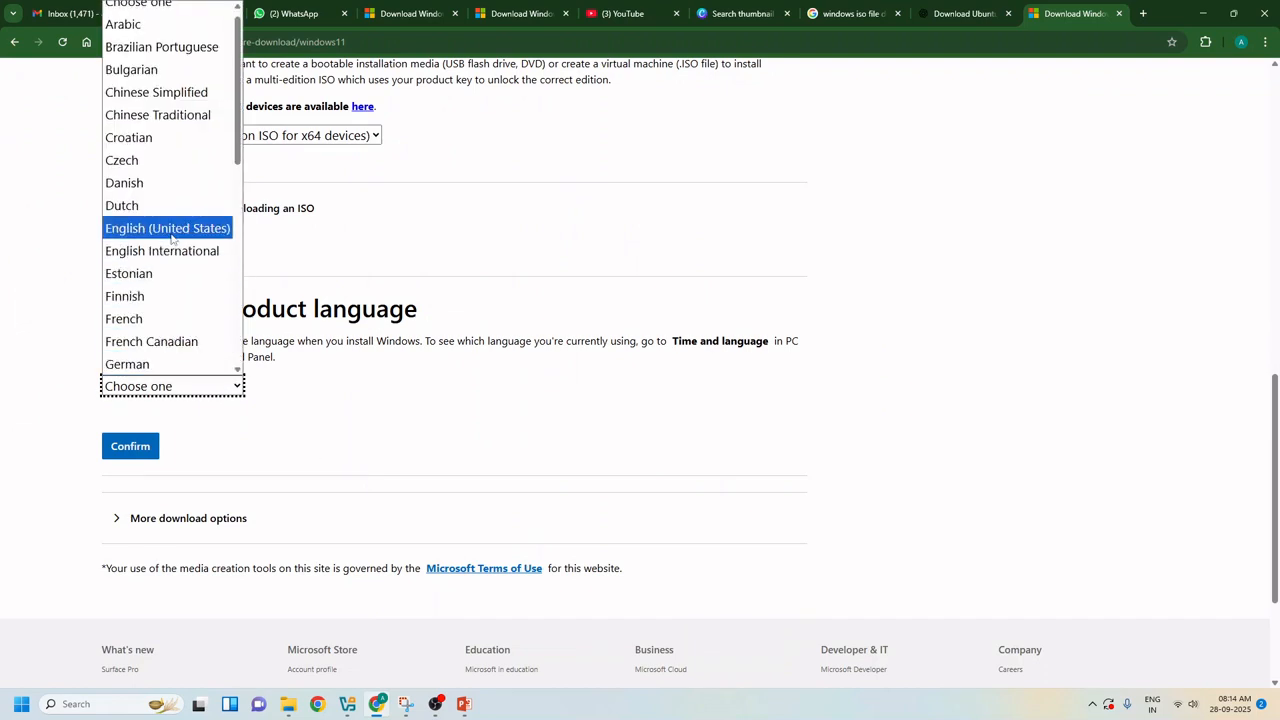
{"action": "left_click", "coordinate": [168, 228]}
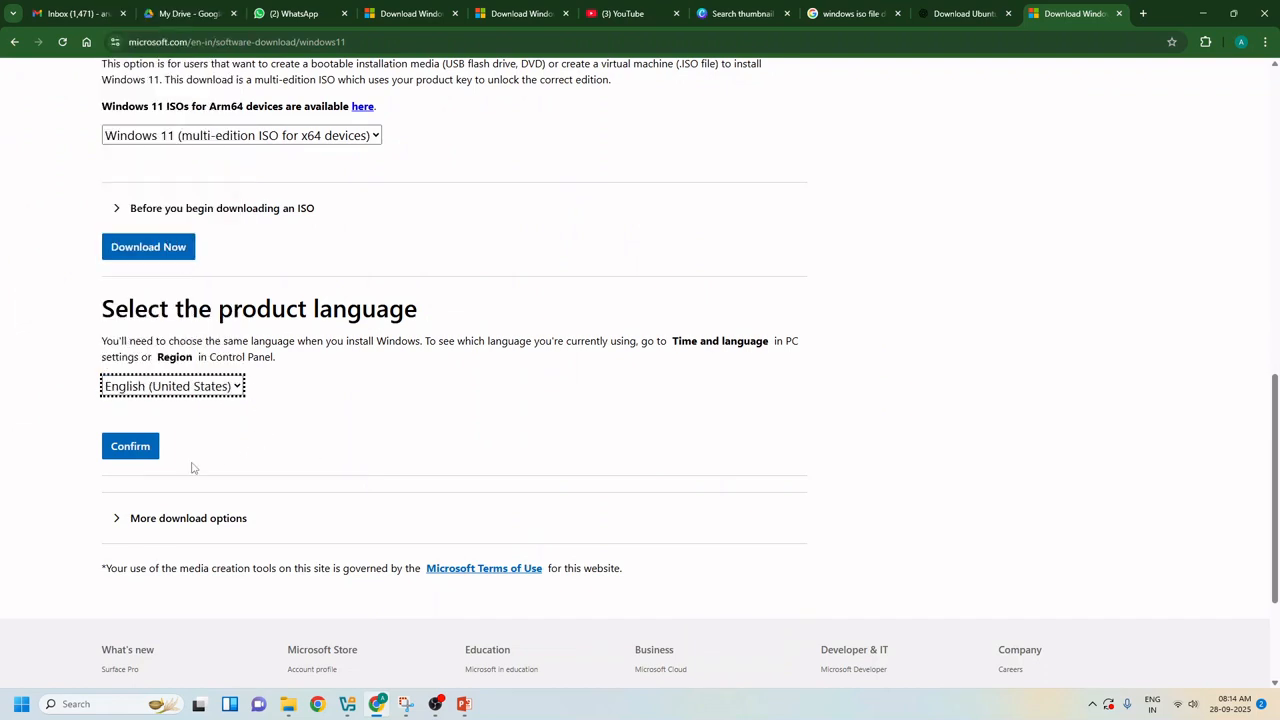
{"action": "left_click", "coordinate": [130, 446]}
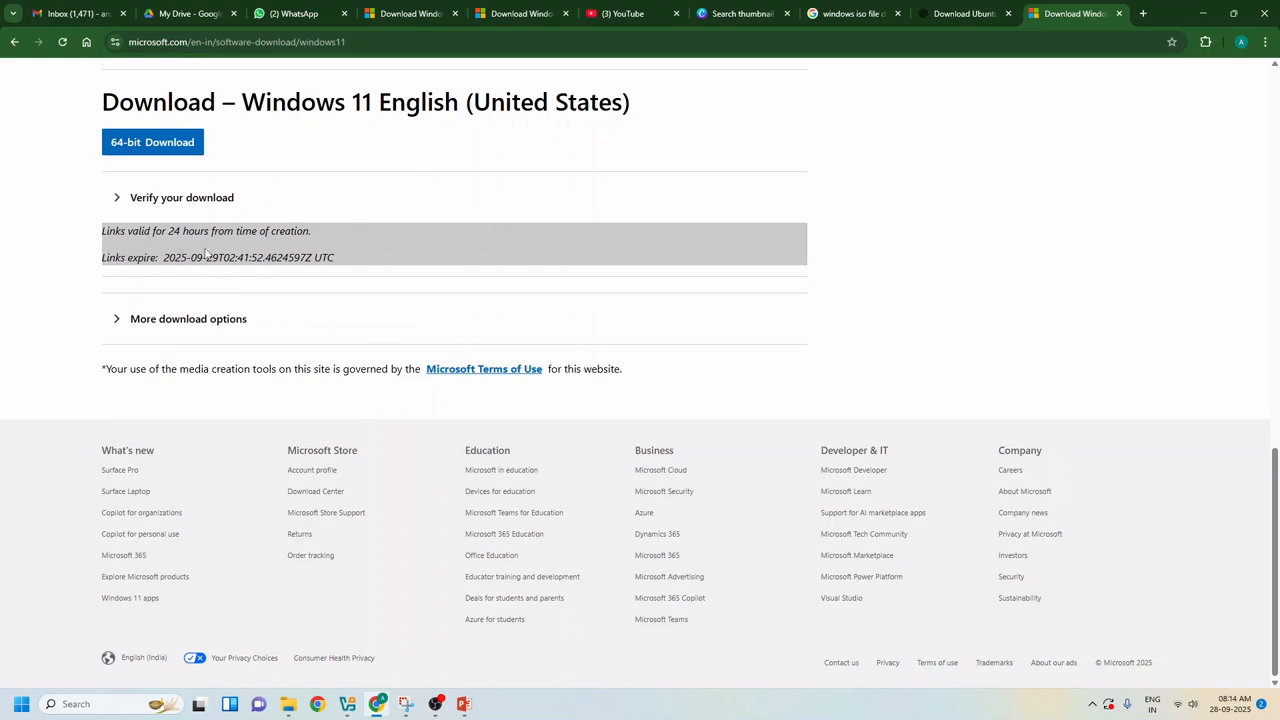
{"action": "left_click", "coordinate": [160, 148]}
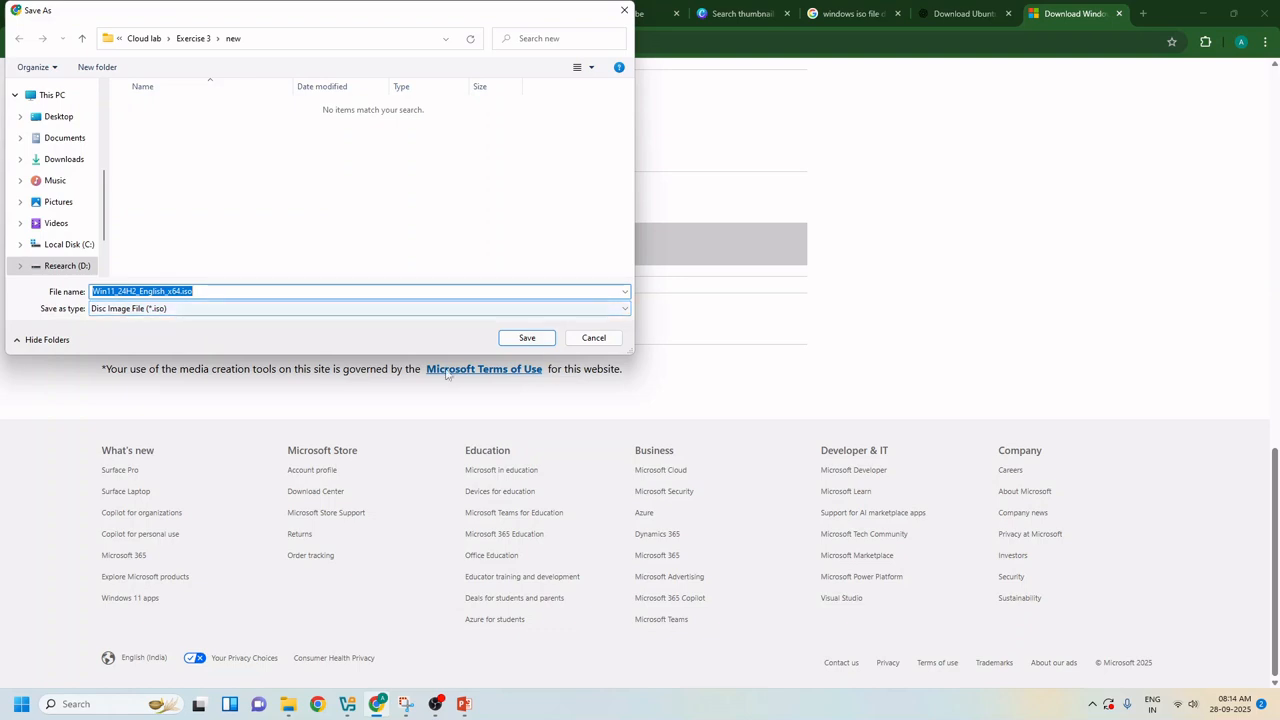
{"action": "left_click", "coordinate": [526, 337]}
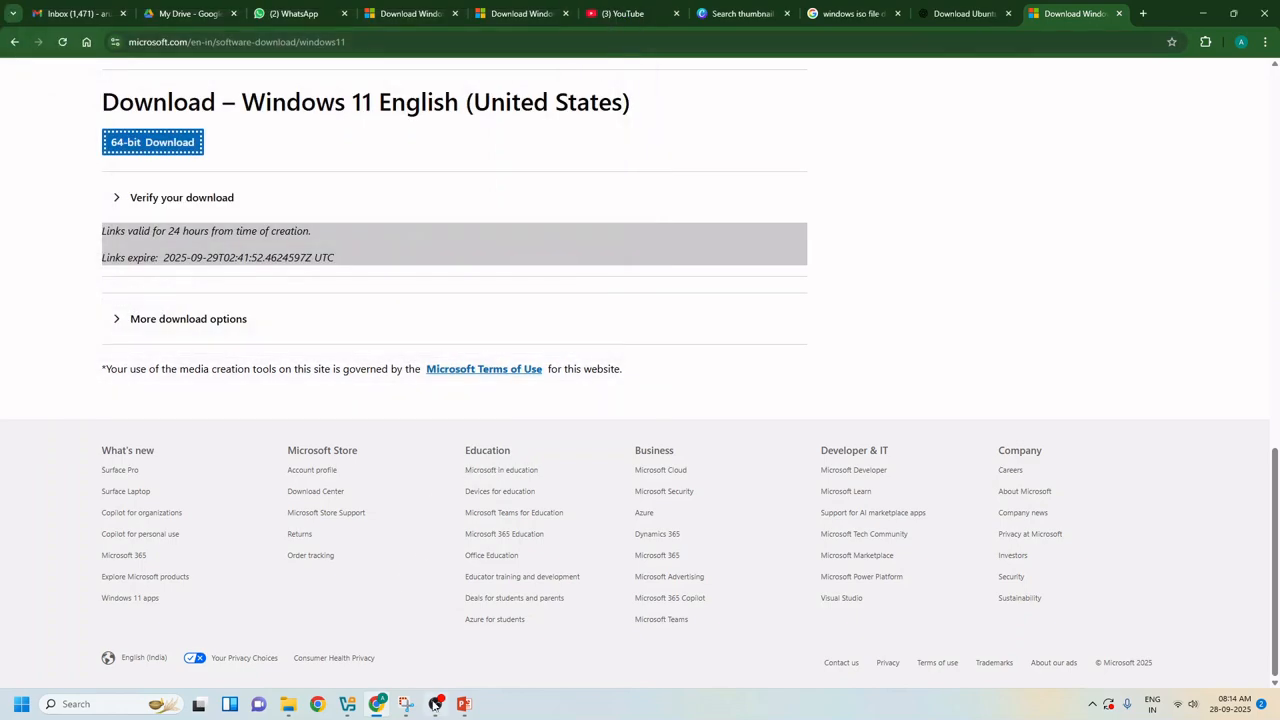
- Switch to PowerPoint and present the Step 1 and Step 2 slides of Lab5.pptx to review the ISO and VirtualBox settings
{"action": "left_click", "coordinate": [463, 704]}
{"action": "left_click", "coordinate": [261, 391]}
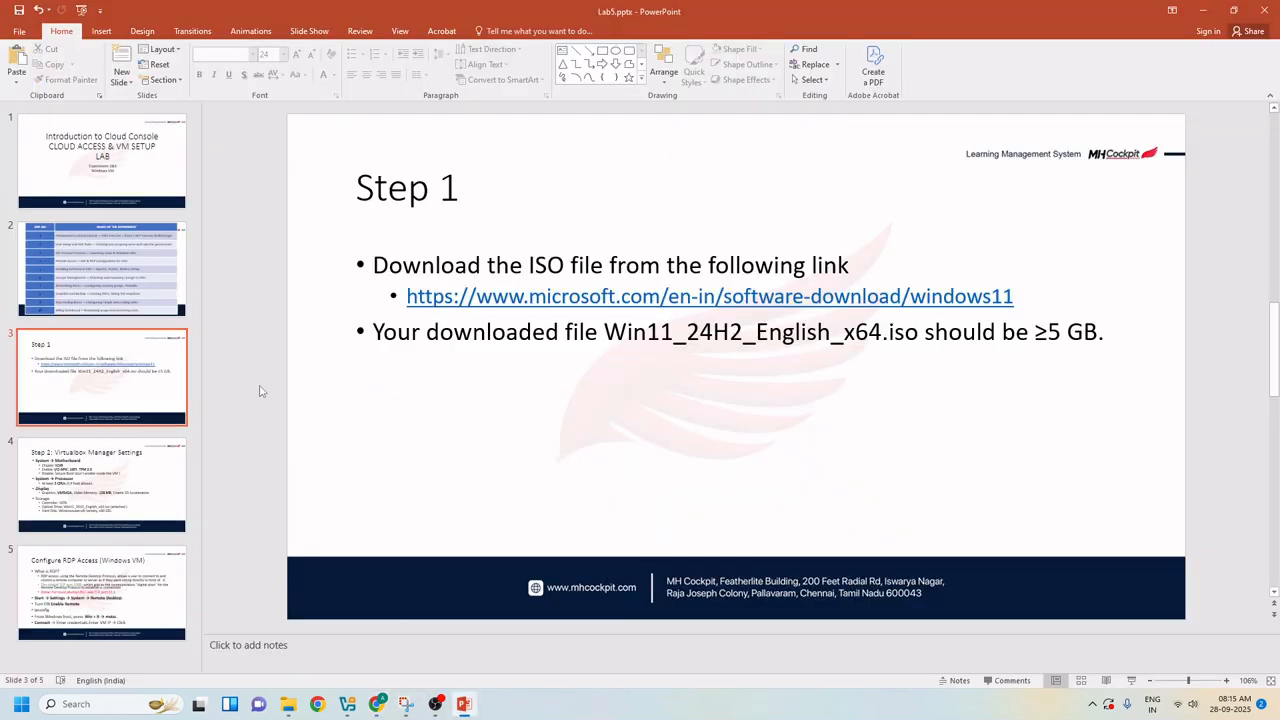
{"action": "key", "text": "shift+F5"}
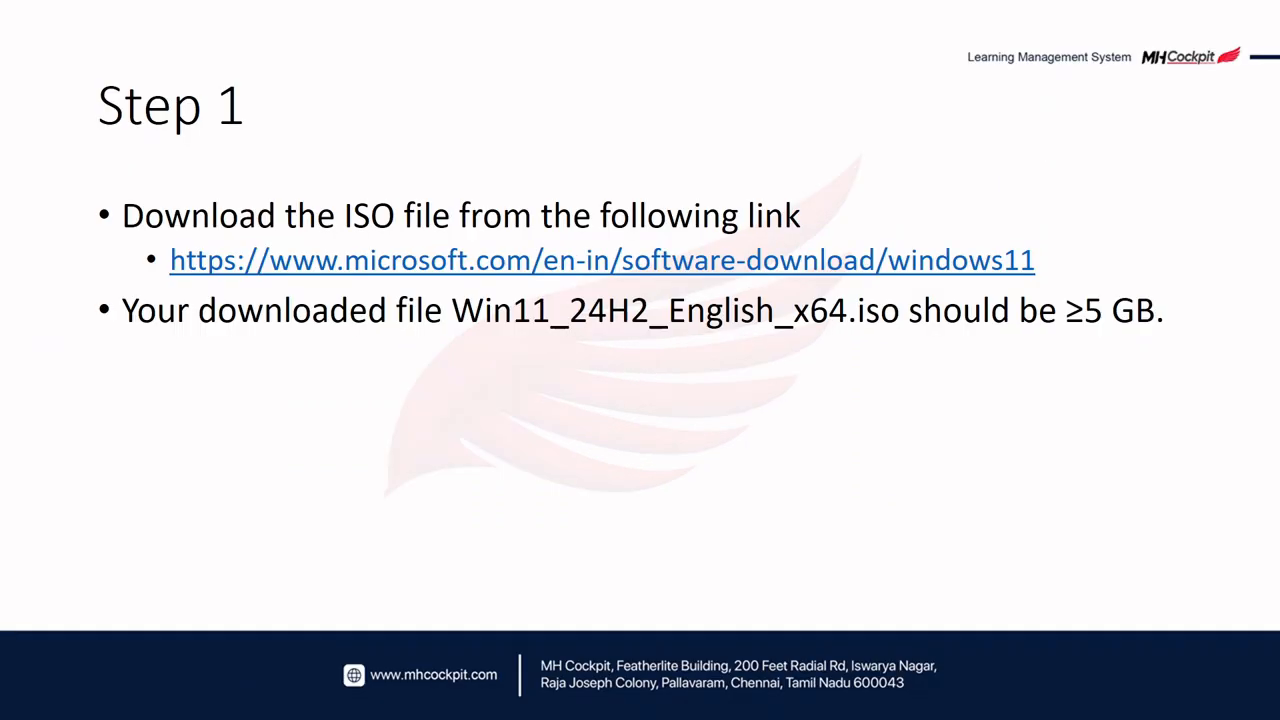
{"action": "key", "text": "Right"}
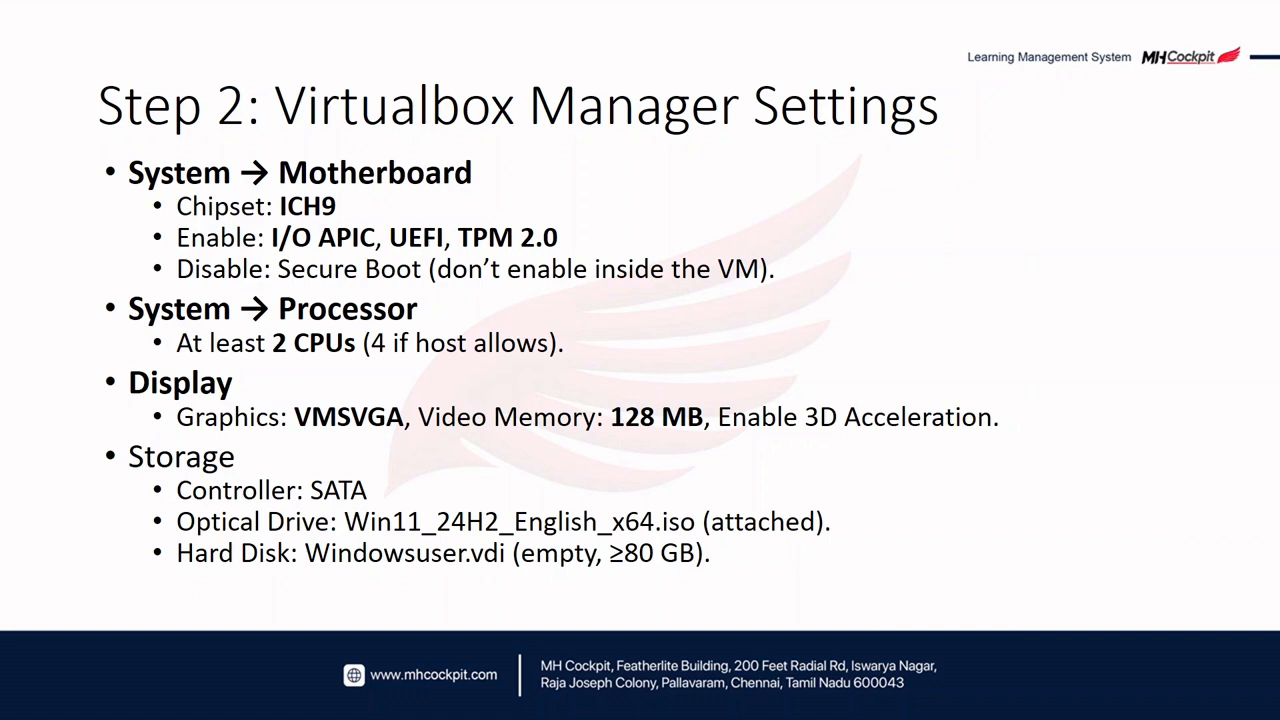
{"action": "key", "text": "Escape"}
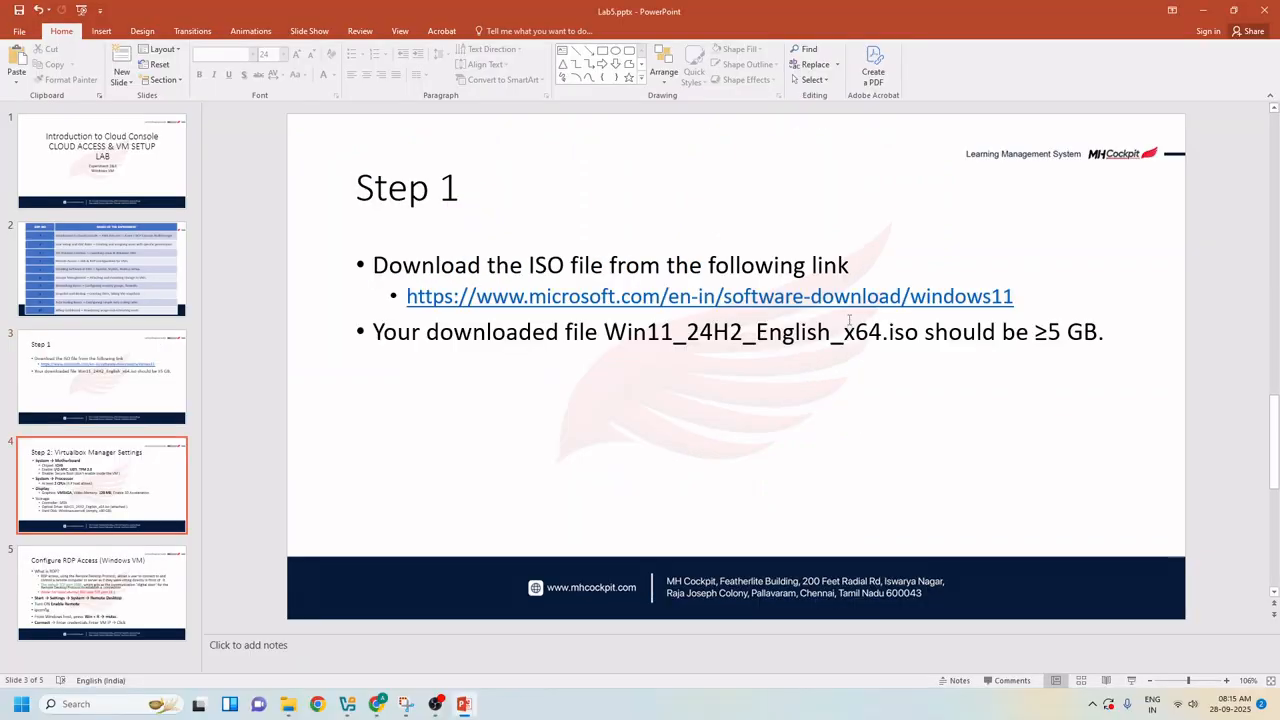
- Switch to Oracle VirtualBox Manager and start a new virtual machine named windowsmachineVM
{"action": "left_click", "coordinate": [347, 704]}
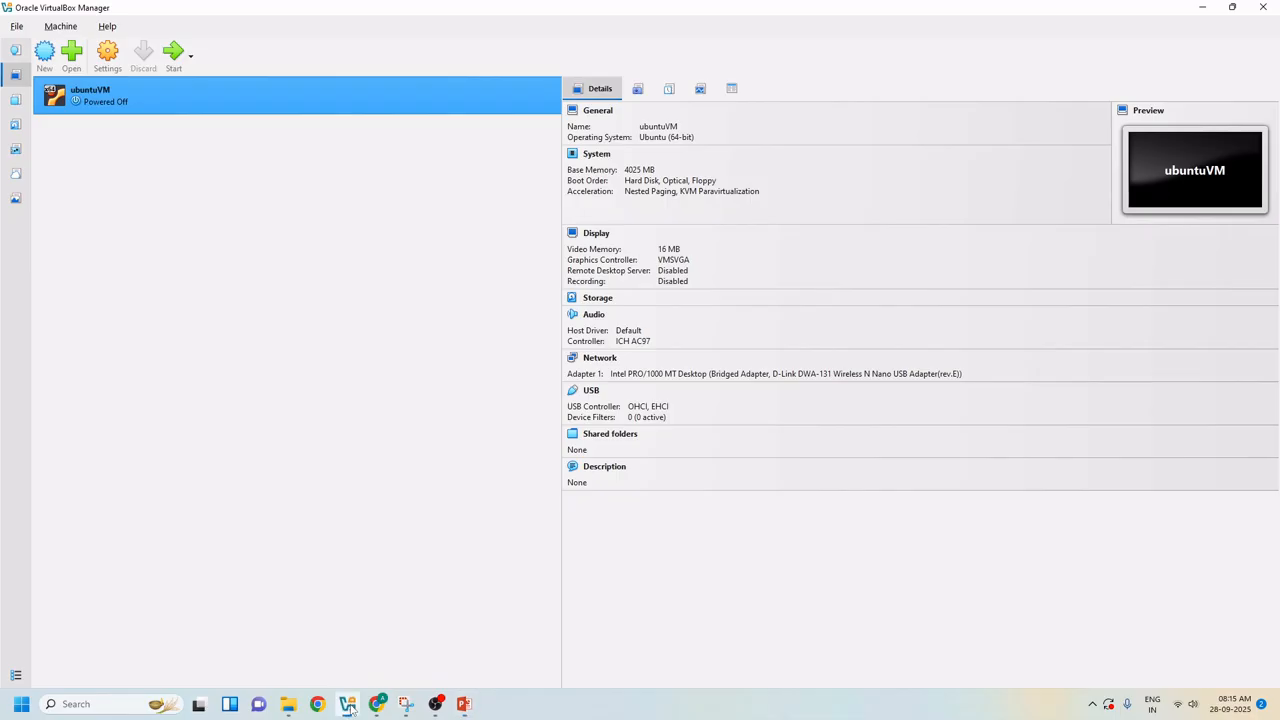
{"action": "left_click", "coordinate": [44, 55]}
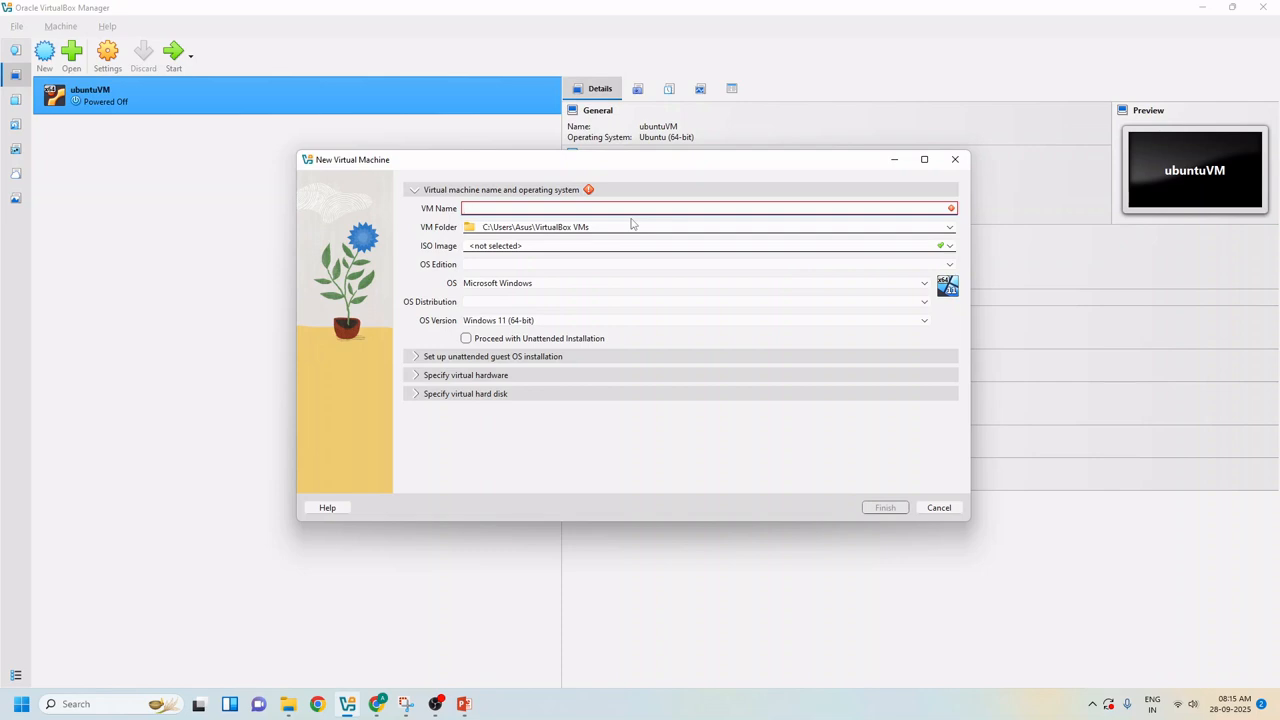
{"action": "type", "text": "windows"}
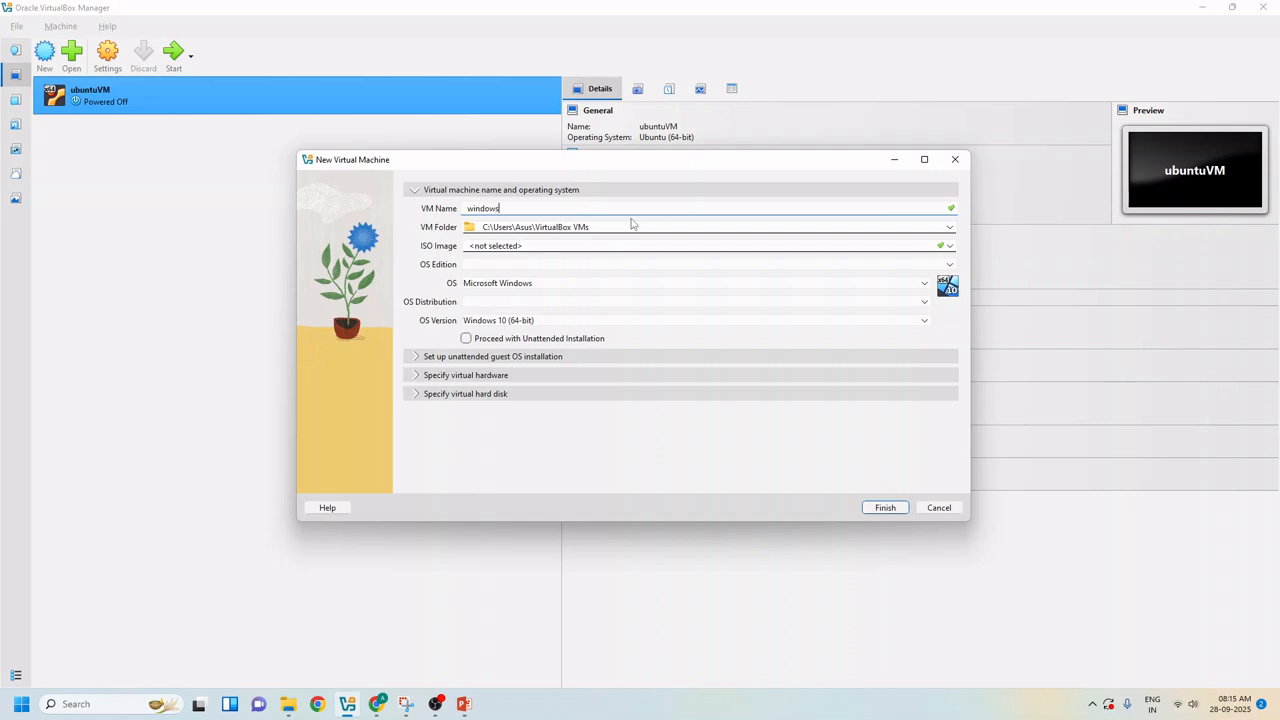
{"action": "type", "text": "VM"}
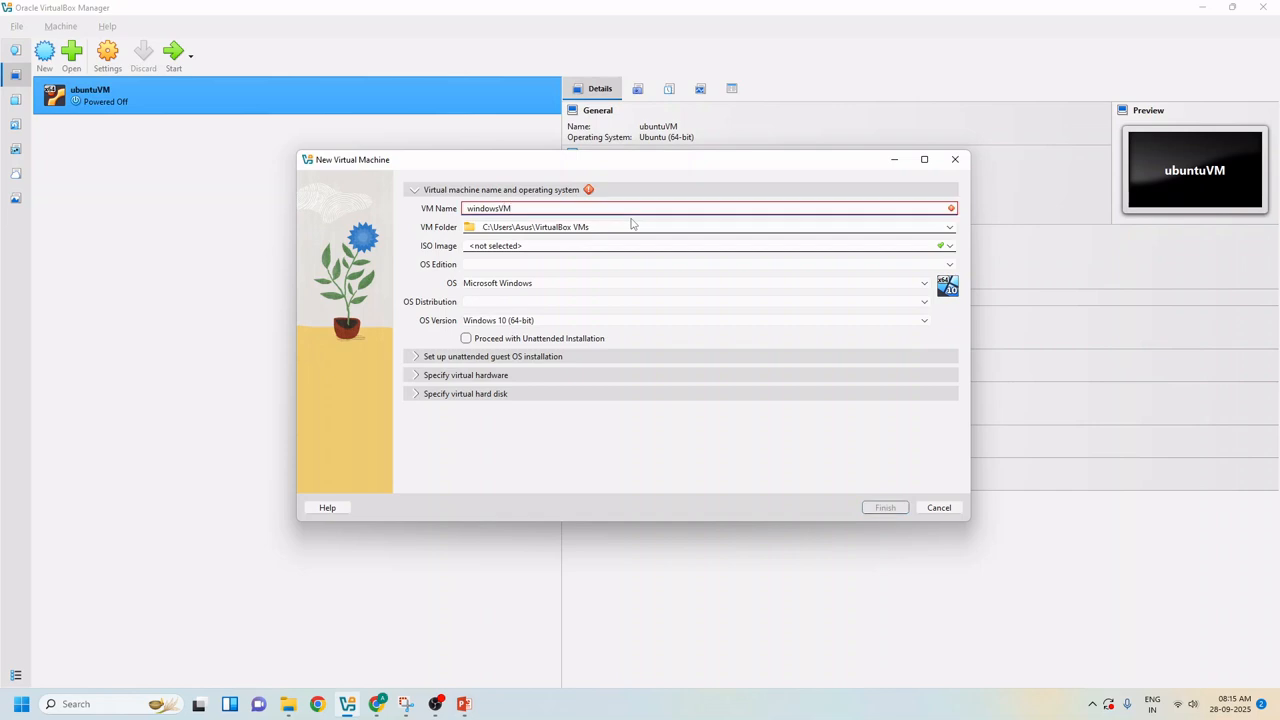
{"action": "key", "text": "BackSpace"}
{"action": "key", "text": "BackSpace"}
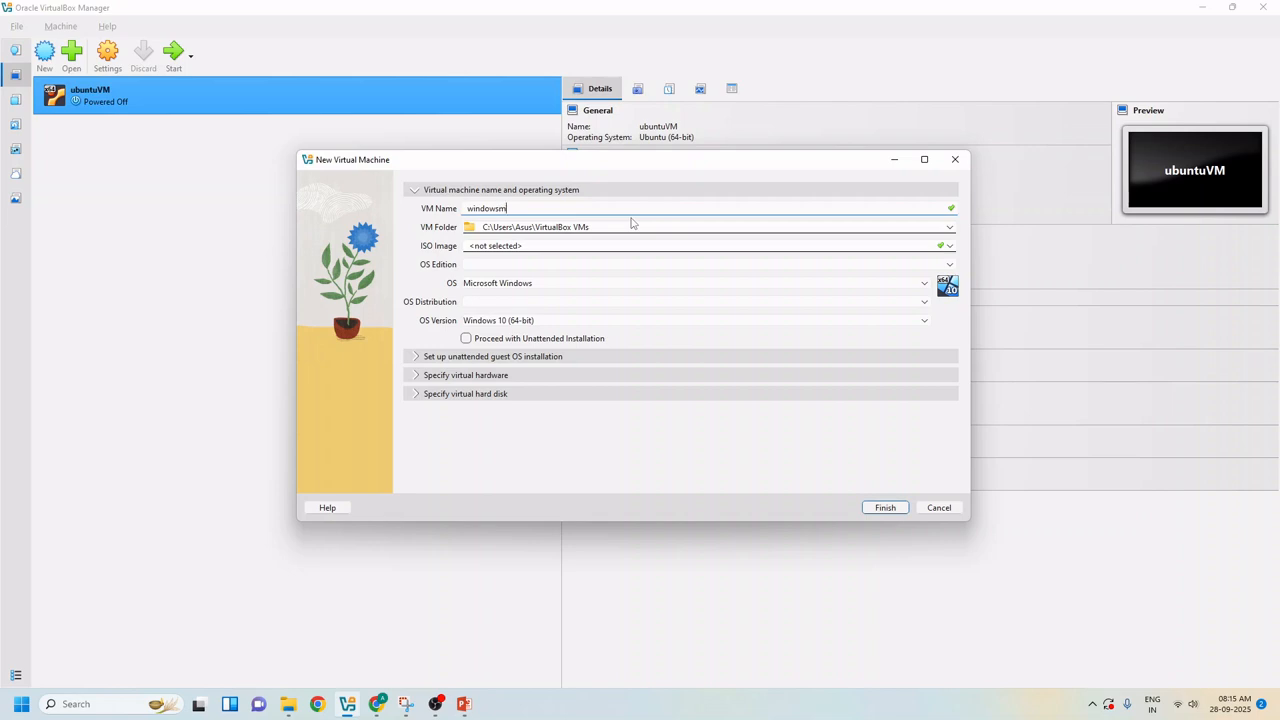
{"action": "type", "text": "machineVM"}
- Switch to File Explorer and check the free space on the computer's drives
{"action": "left_click", "coordinate": [286, 710]}
{"action": "left_click", "coordinate": [320, 660]}
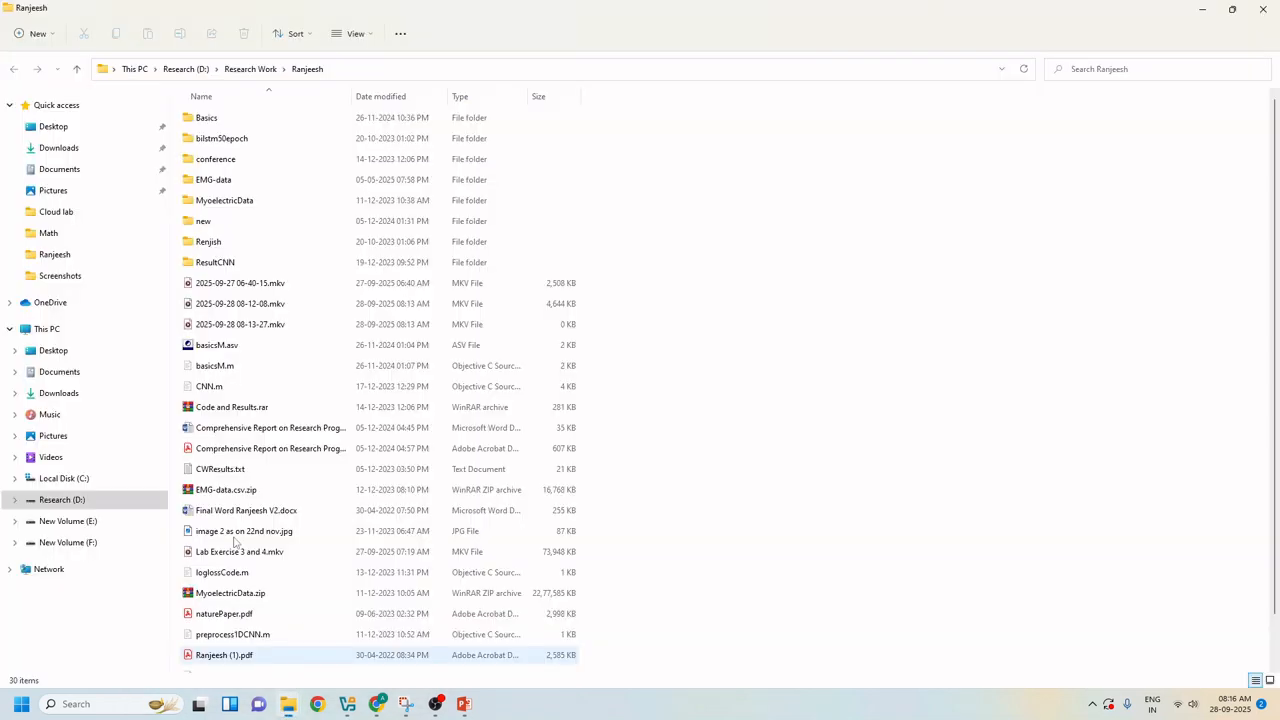
{"action": "left_click", "coordinate": [50, 330]}
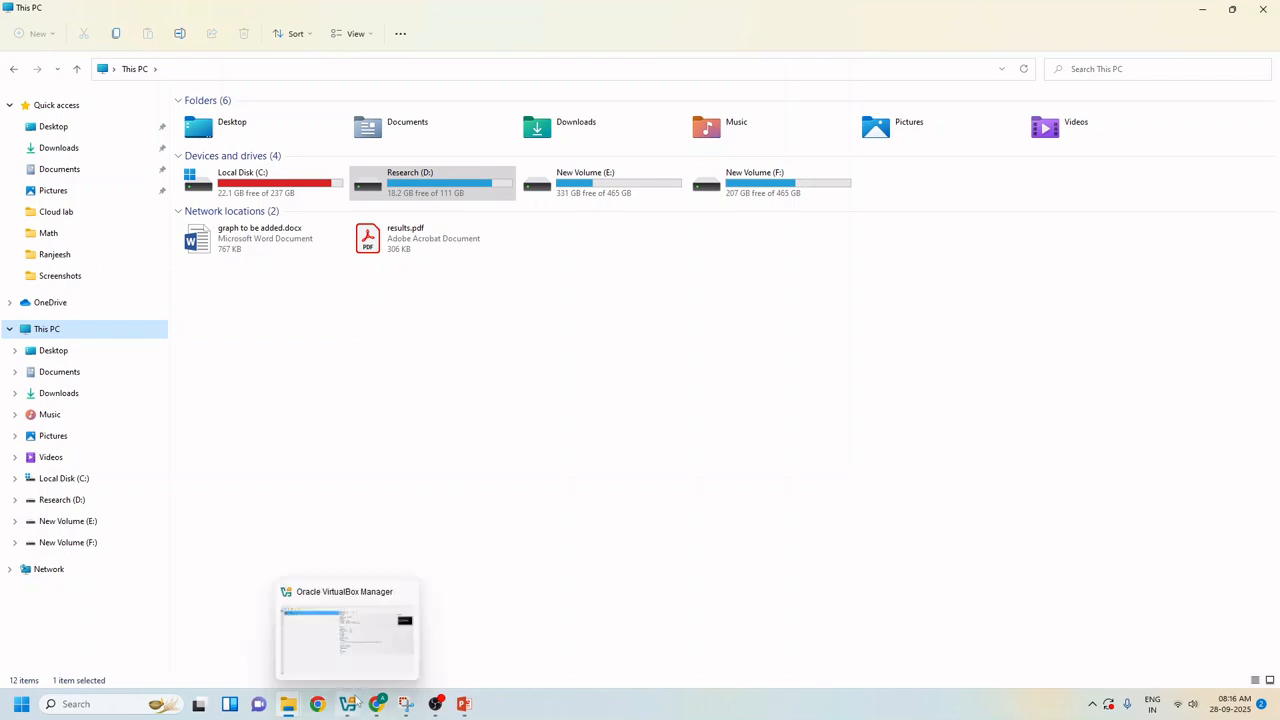
- Return to VirtualBox and browse to New Volume (E:) for a different VM folder location
{"action": "left_click", "coordinate": [350, 706]}
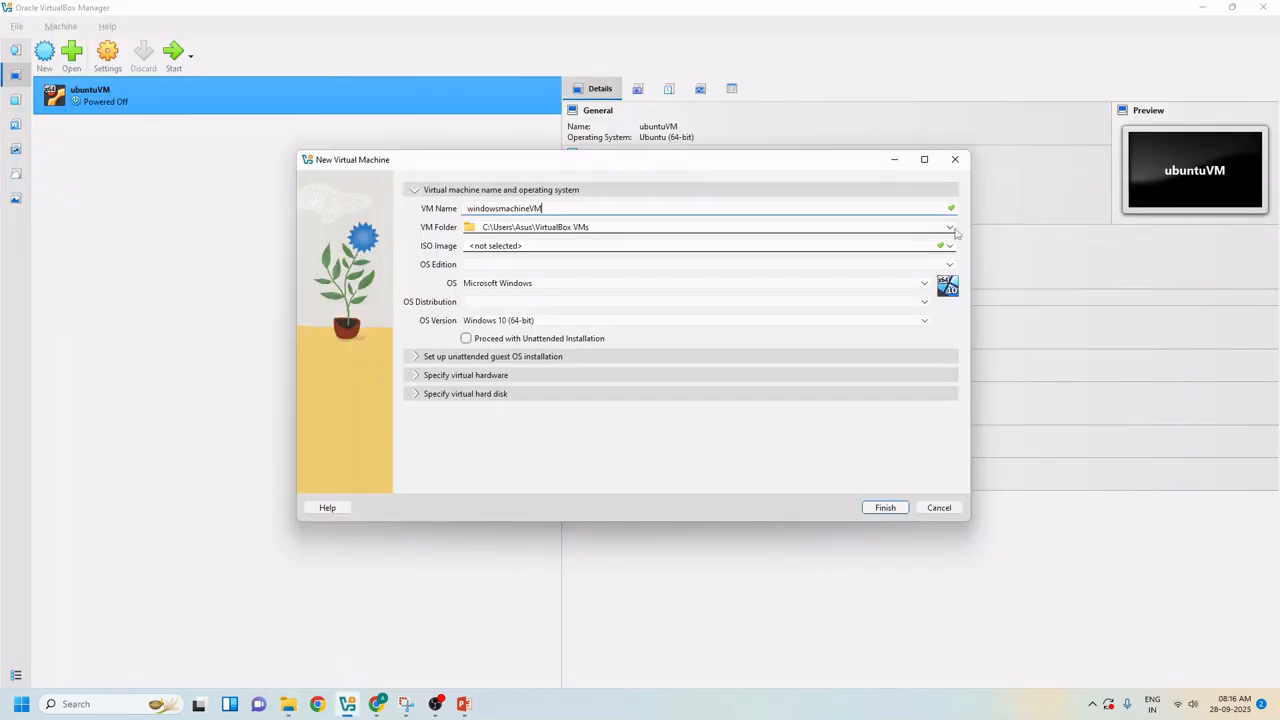
{"action": "left_click", "coordinate": [950, 228]}
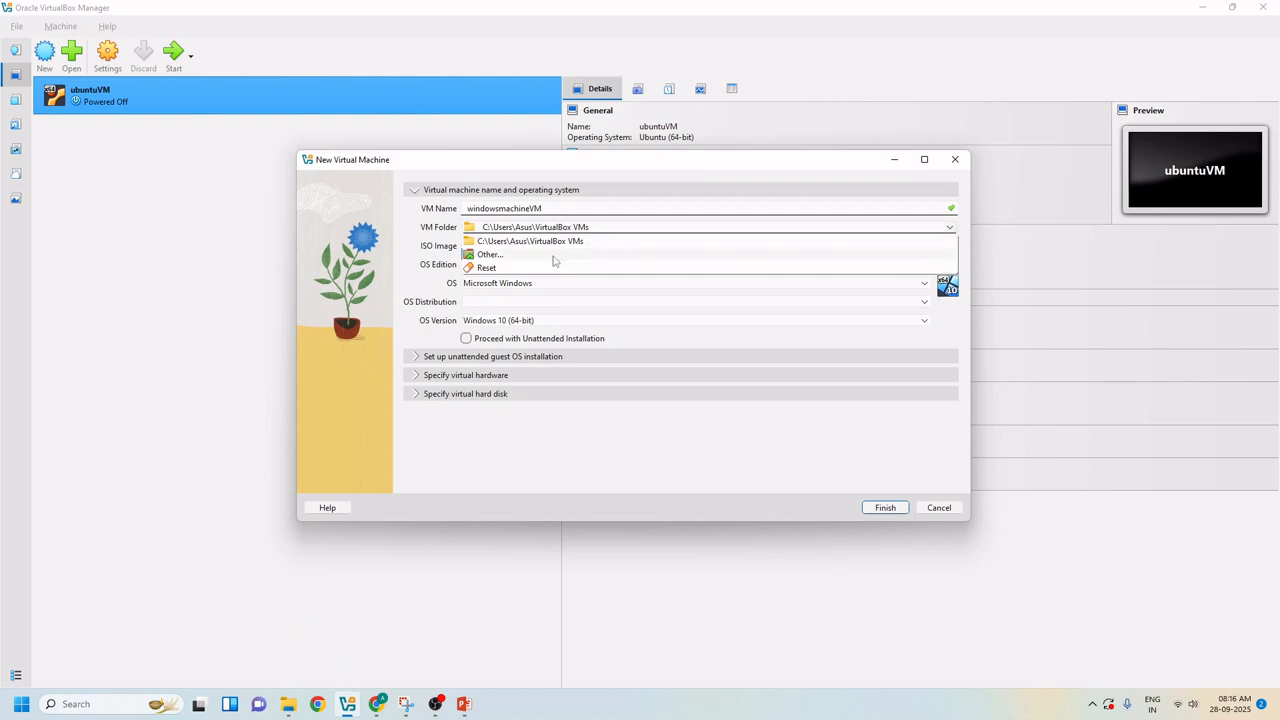
{"action": "left_click", "coordinate": [552, 256]}
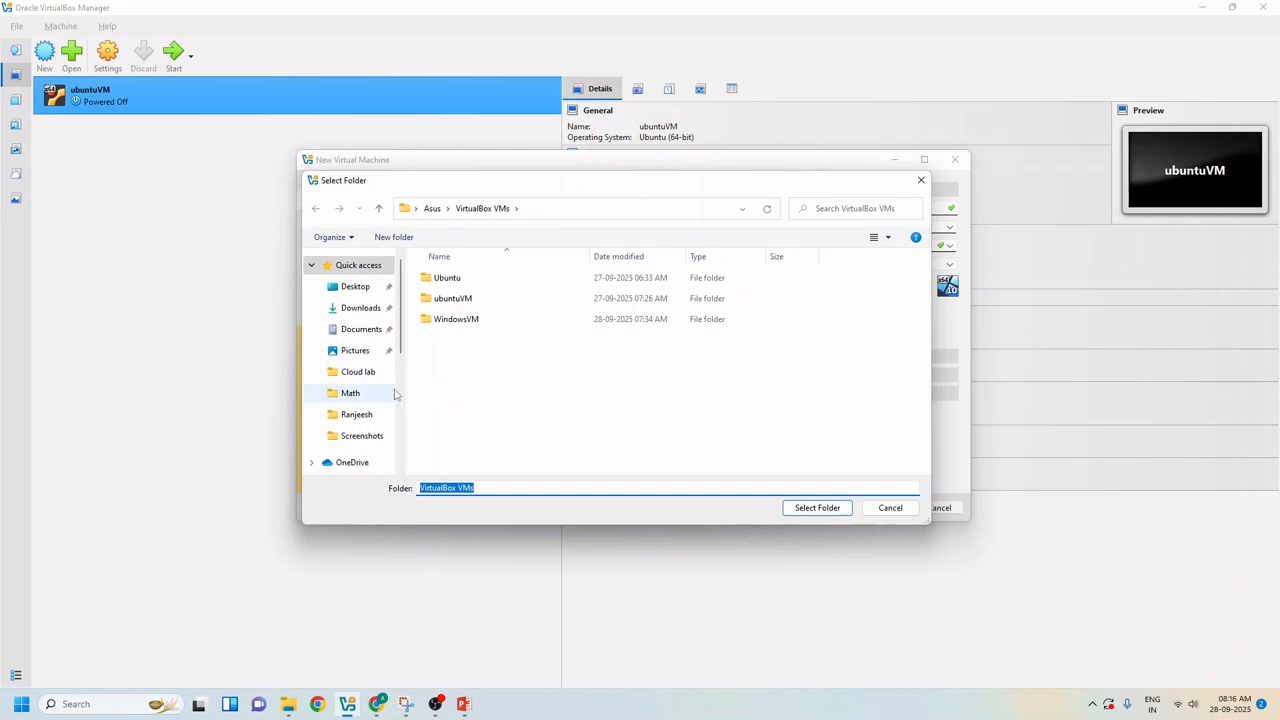
{"action": "scroll", "coordinate": [362, 366], "scroll_direction": "down", "scroll_amount": 1}
{"action": "scroll", "coordinate": [360, 370], "scroll_direction": "down", "scroll_amount": 1}
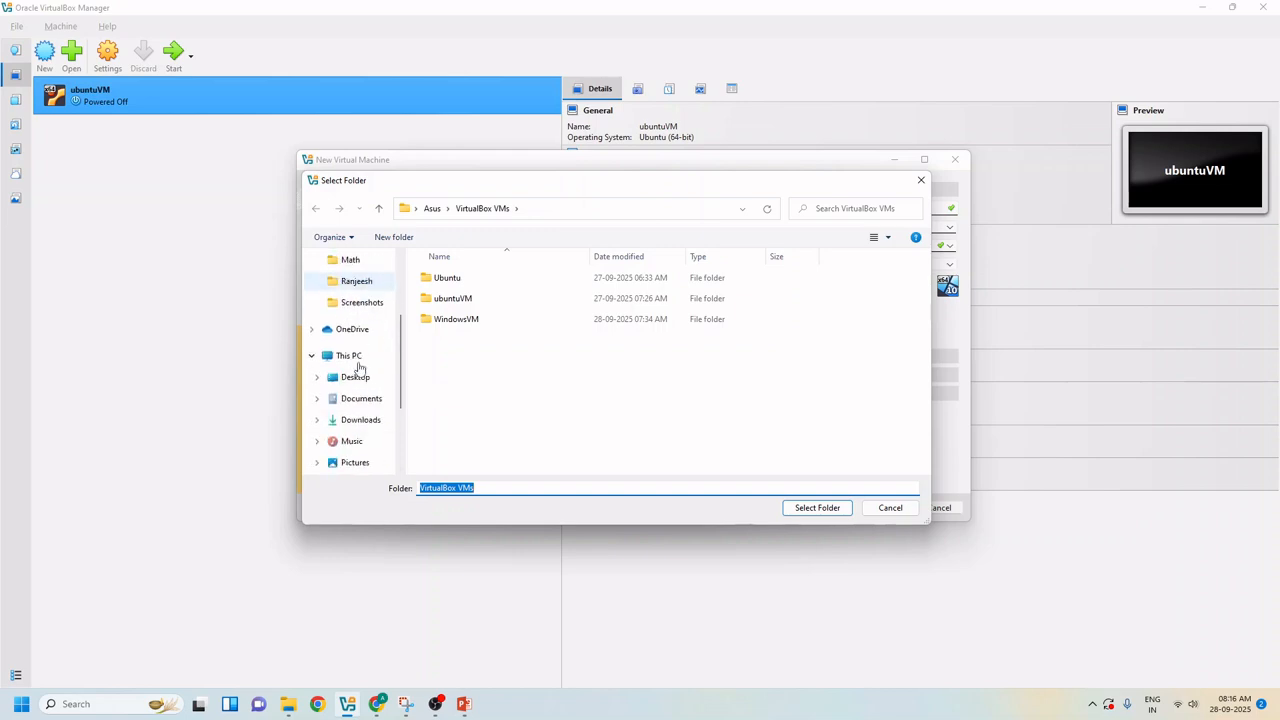
{"action": "left_click", "coordinate": [352, 356]}
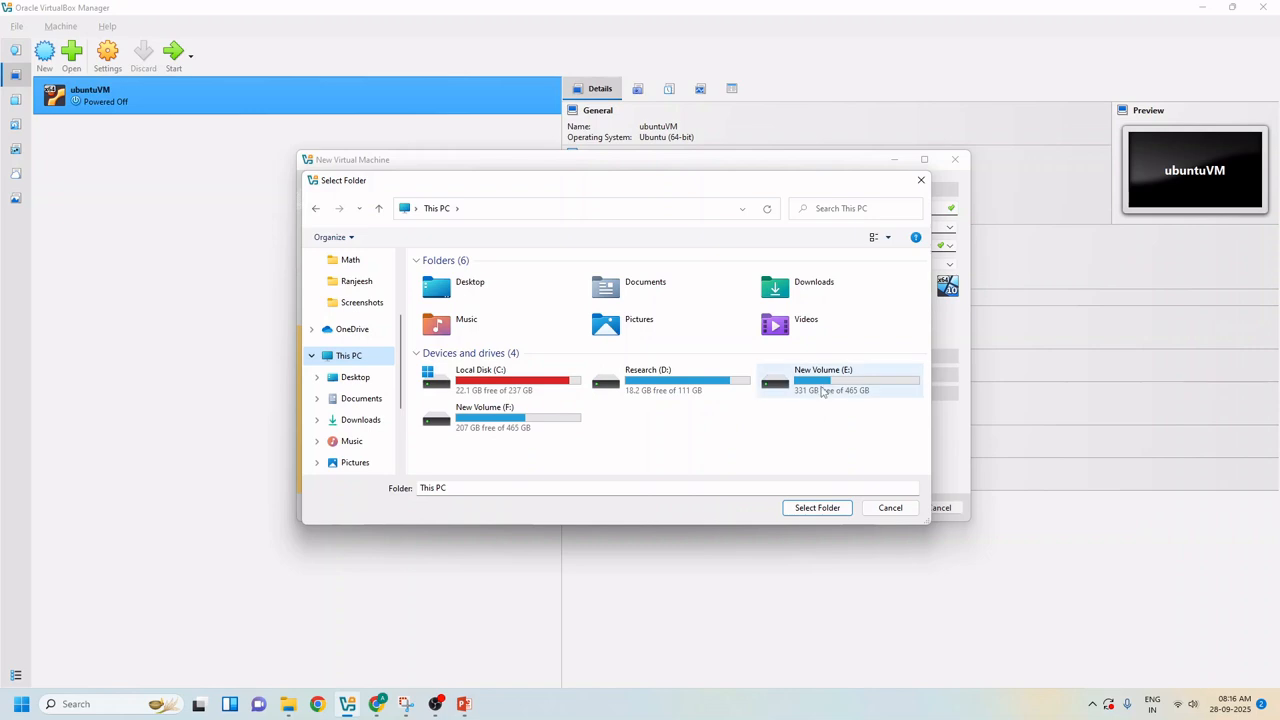
{"action": "double_click", "coordinate": [822, 390]}
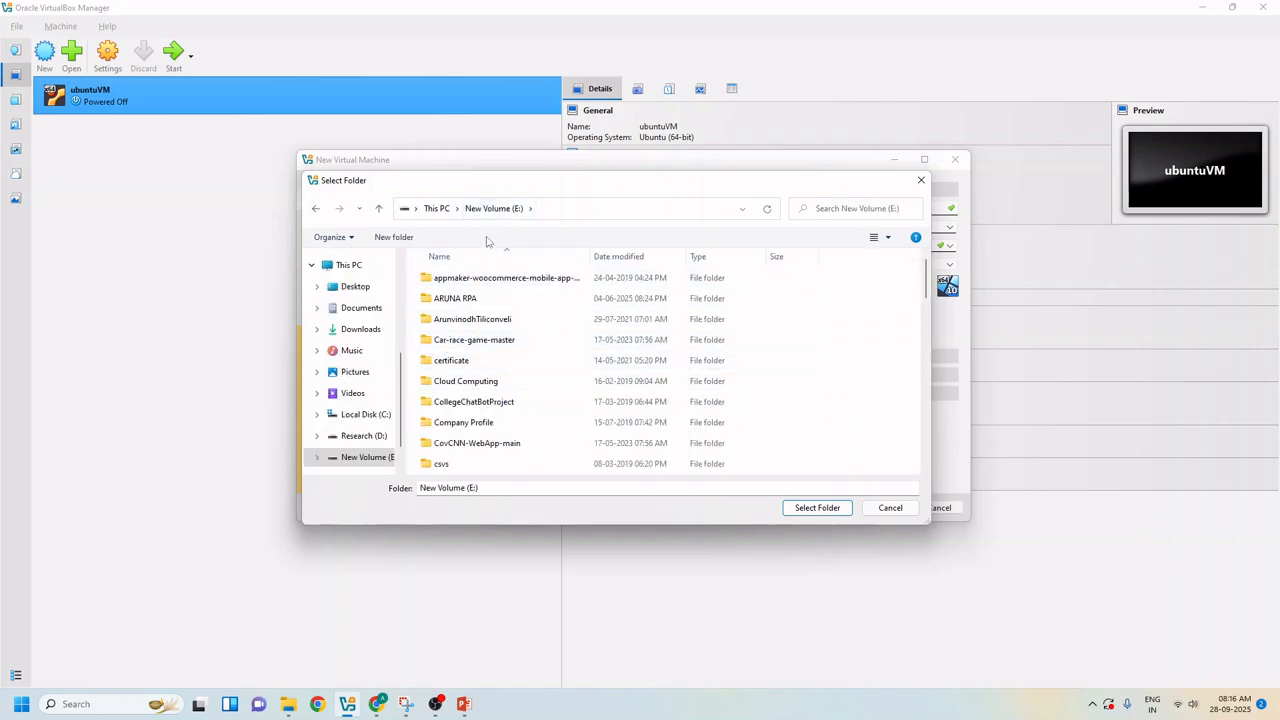
- Create a folder named WindowsVirtualMachine on the E: drive and select it as the VM folder
{"action": "left_click", "coordinate": [396, 240]}
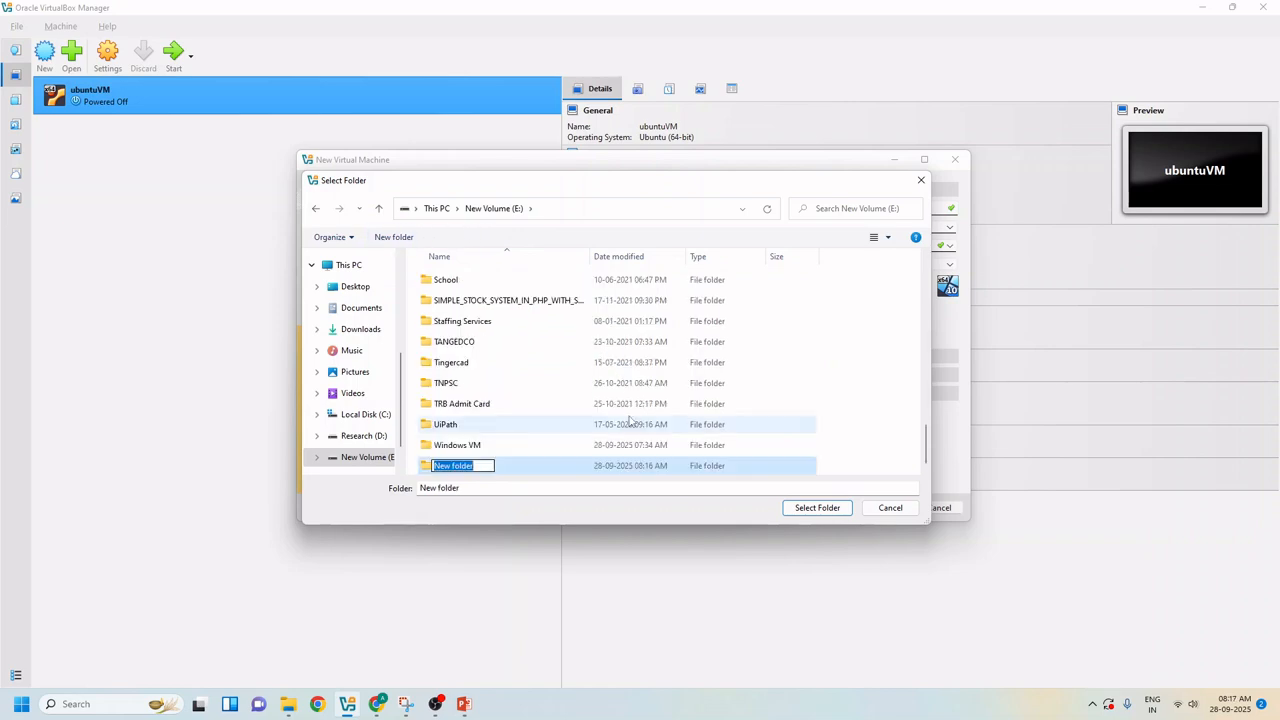
{"action": "type", "text": "WindowsVirtualMachine"}
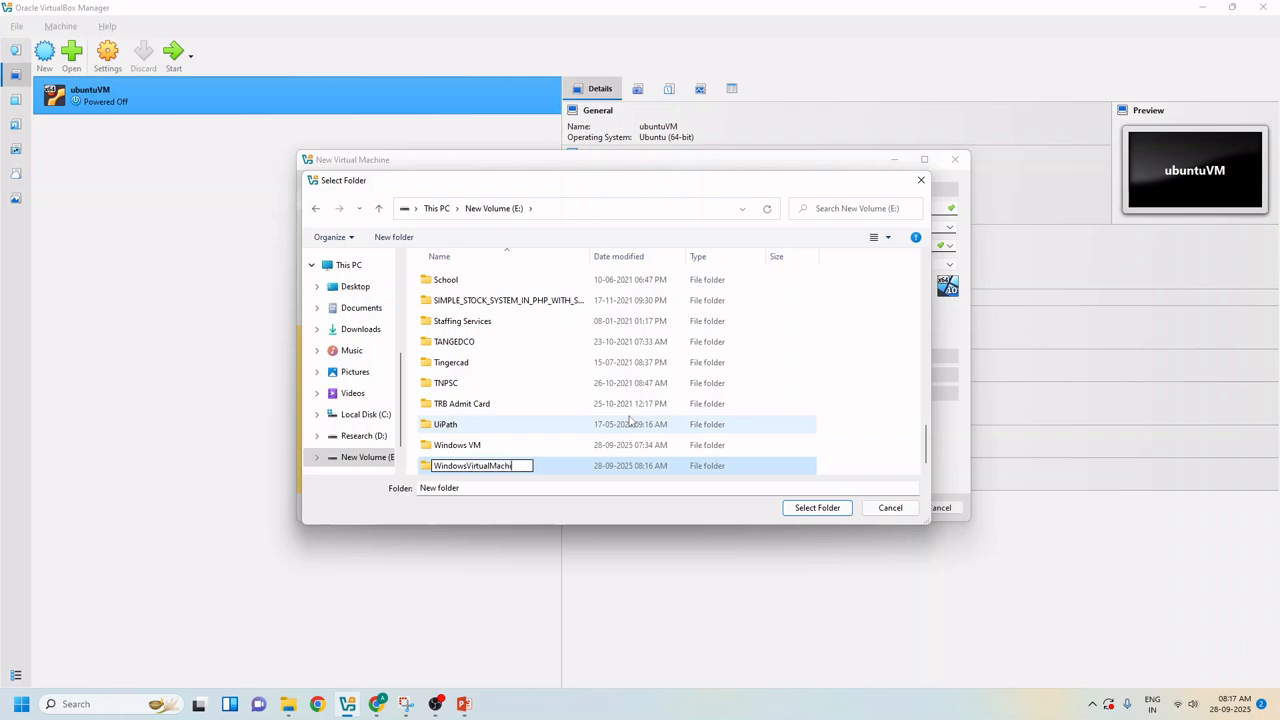
{"action": "left_click", "coordinate": [432, 470]}
{"action": "left_click", "coordinate": [440, 467]}
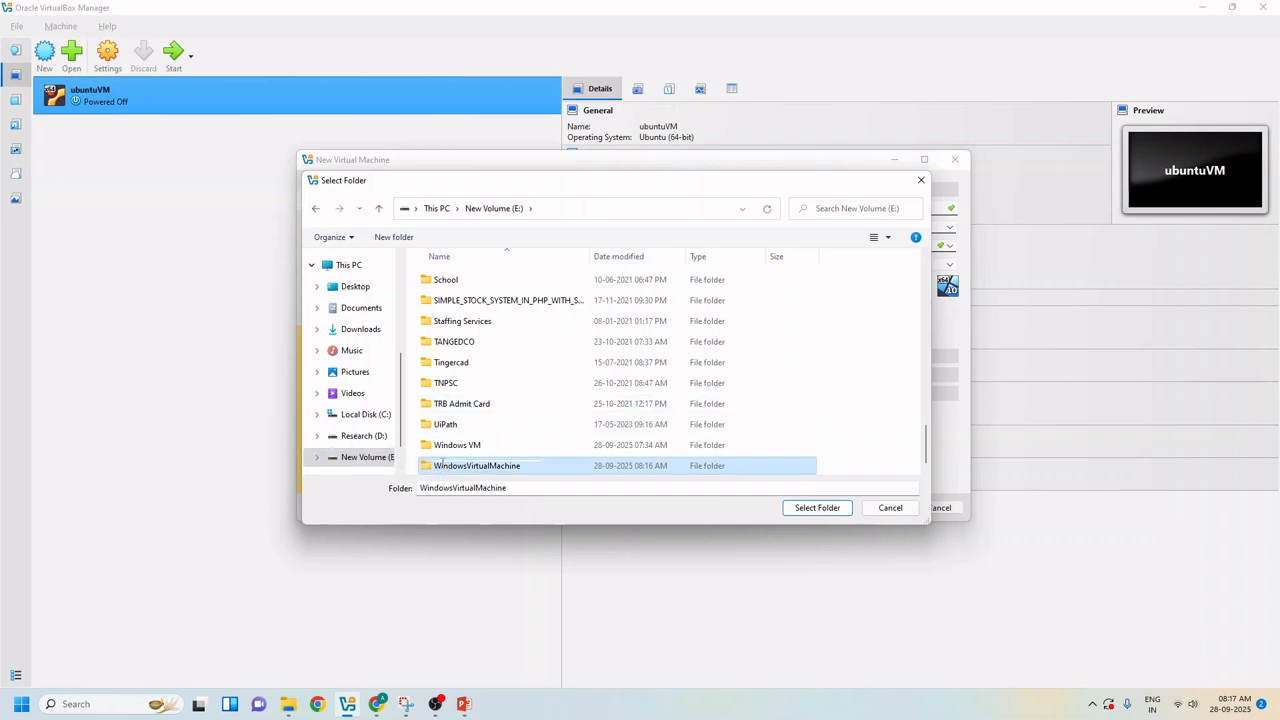
{"action": "left_click", "coordinate": [427, 469]}
{"action": "left_click", "coordinate": [828, 511]}
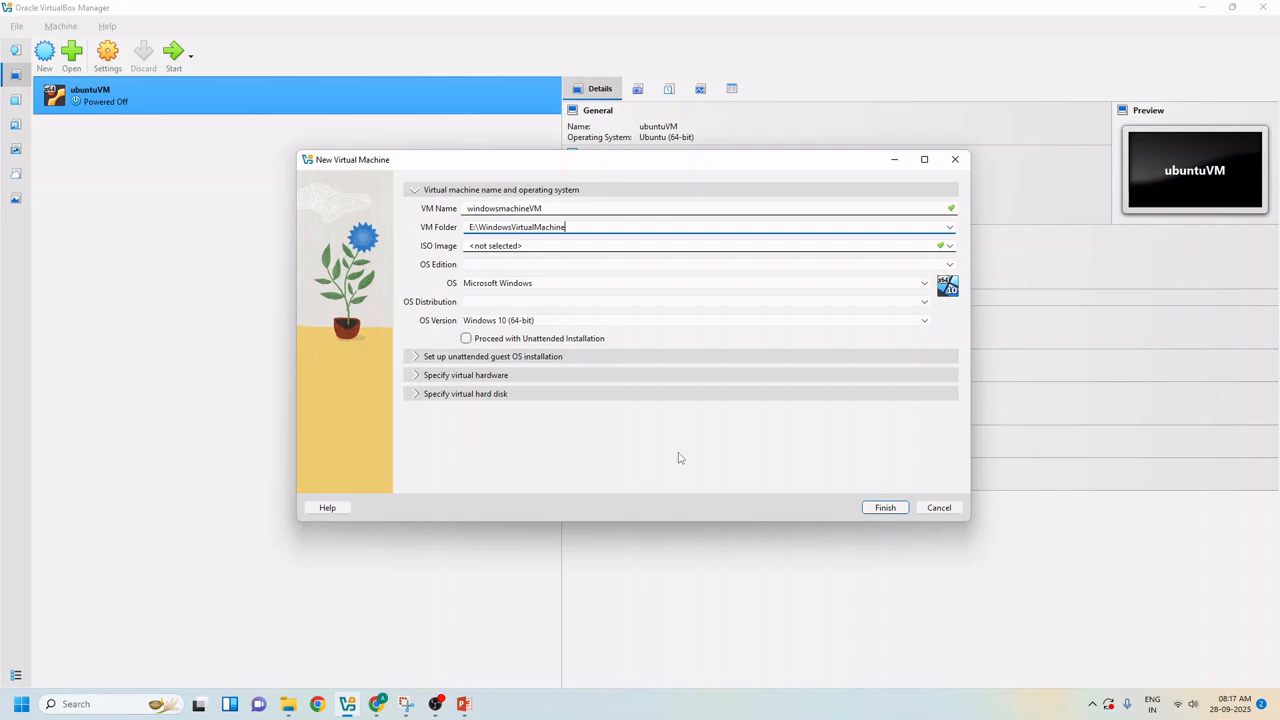
- Attach Win11_24H2_English_x64.iso from the Exercise 3 folder as the ISO image and turn off unattended installation
{"action": "left_click", "coordinate": [949, 246]}
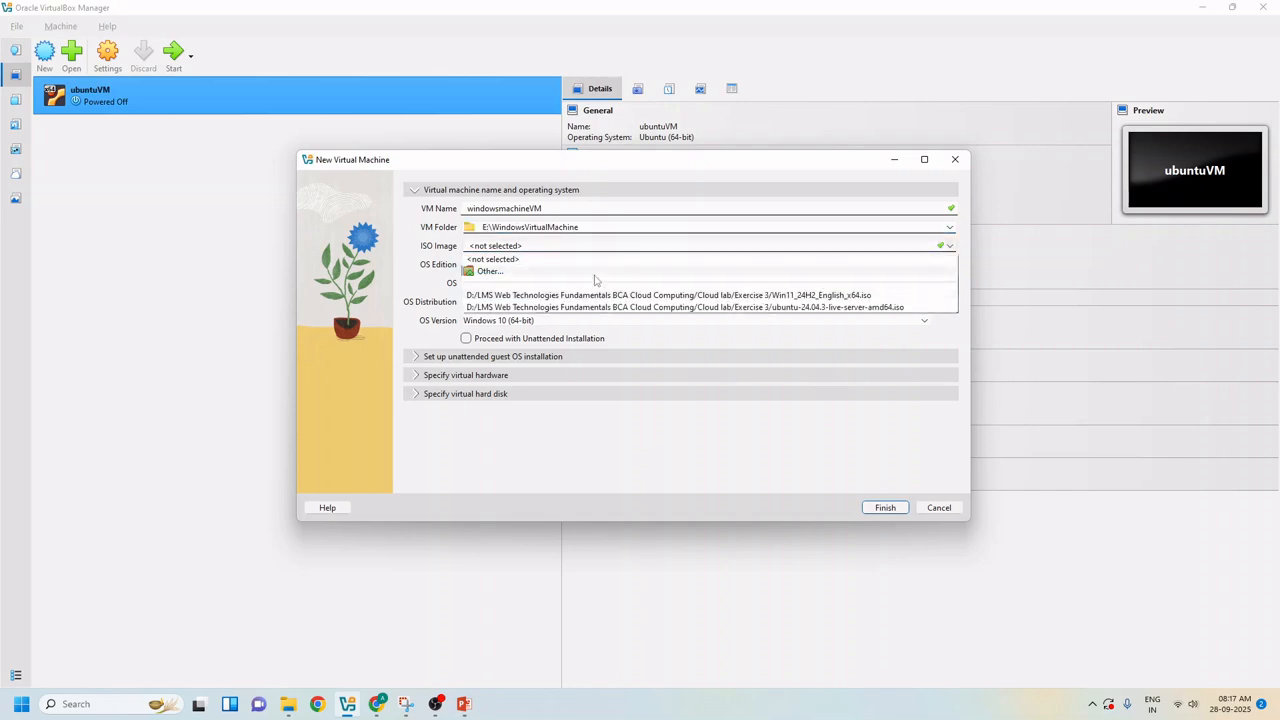
{"action": "left_click", "coordinate": [540, 272]}
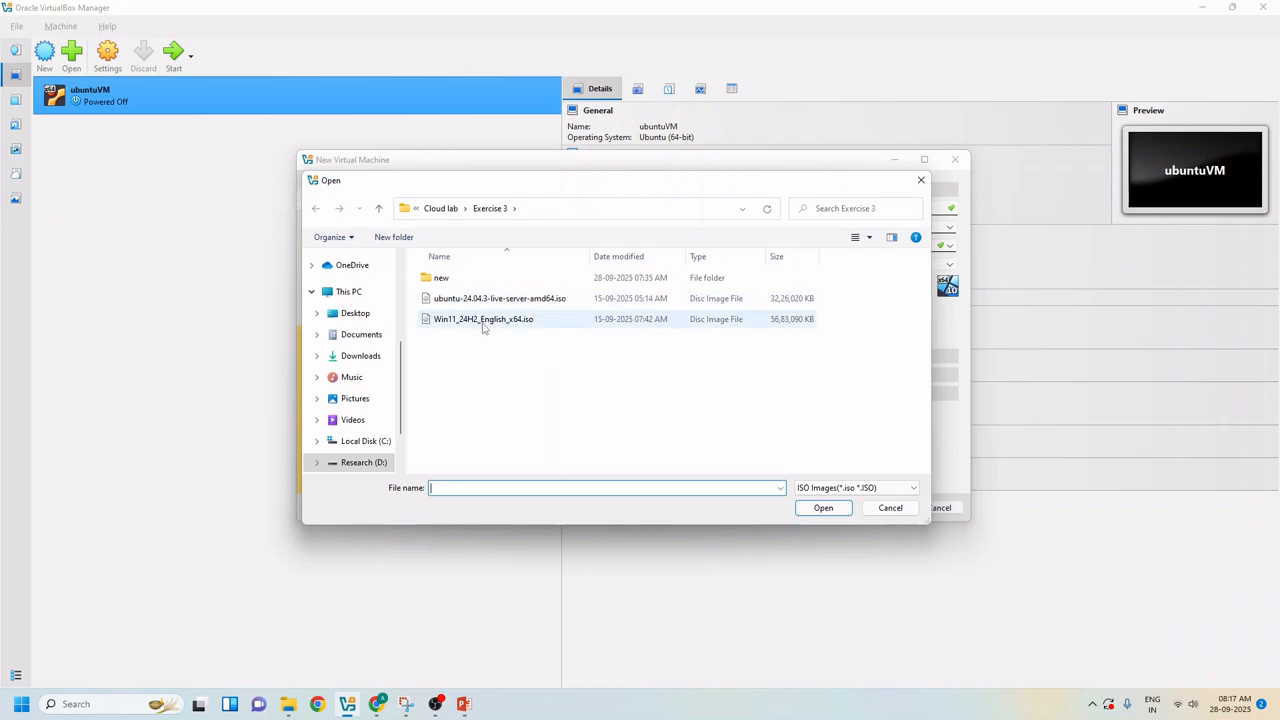
{"action": "left_click", "coordinate": [506, 320]}
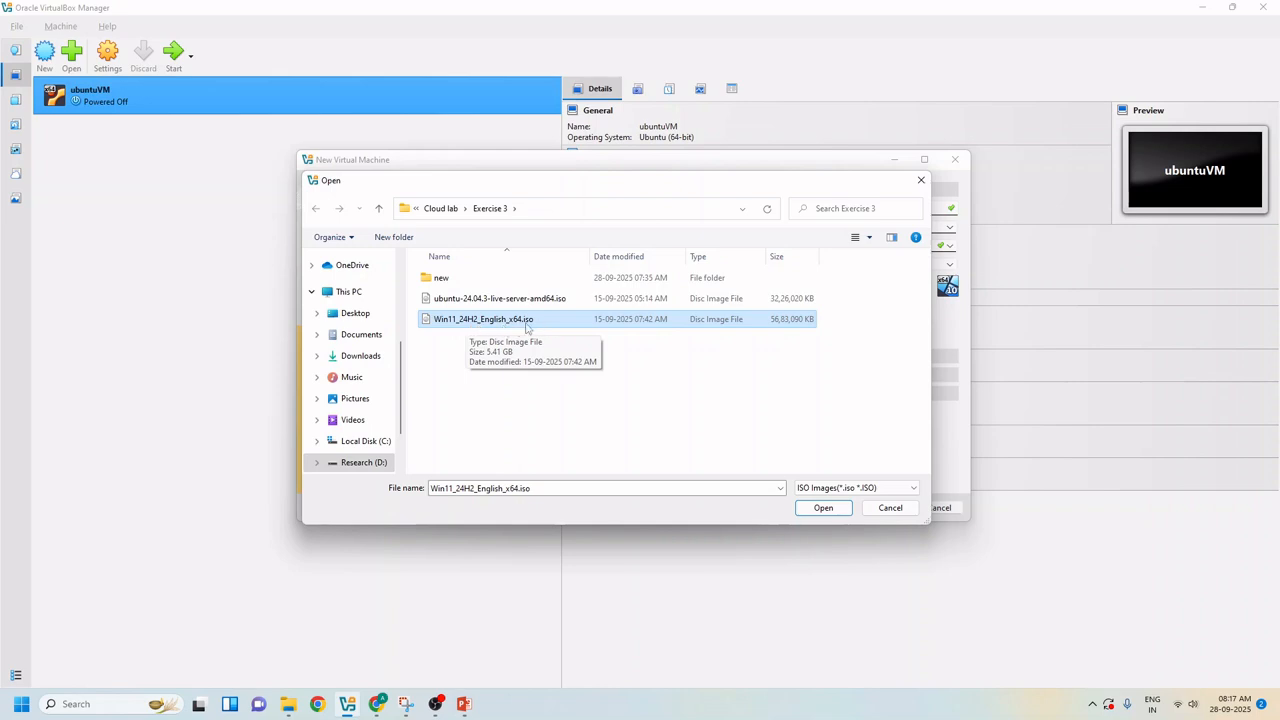
{"action": "key", "text": "Return"}
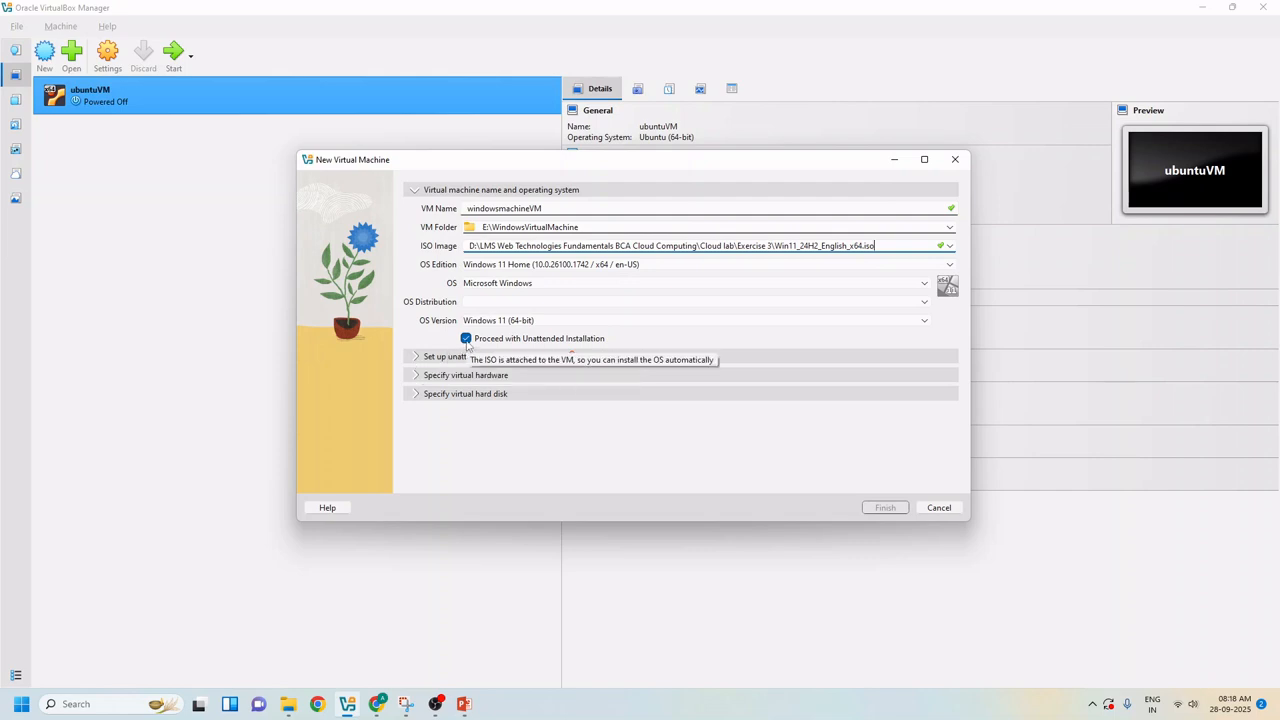
{"action": "left_click", "coordinate": [466, 339]}
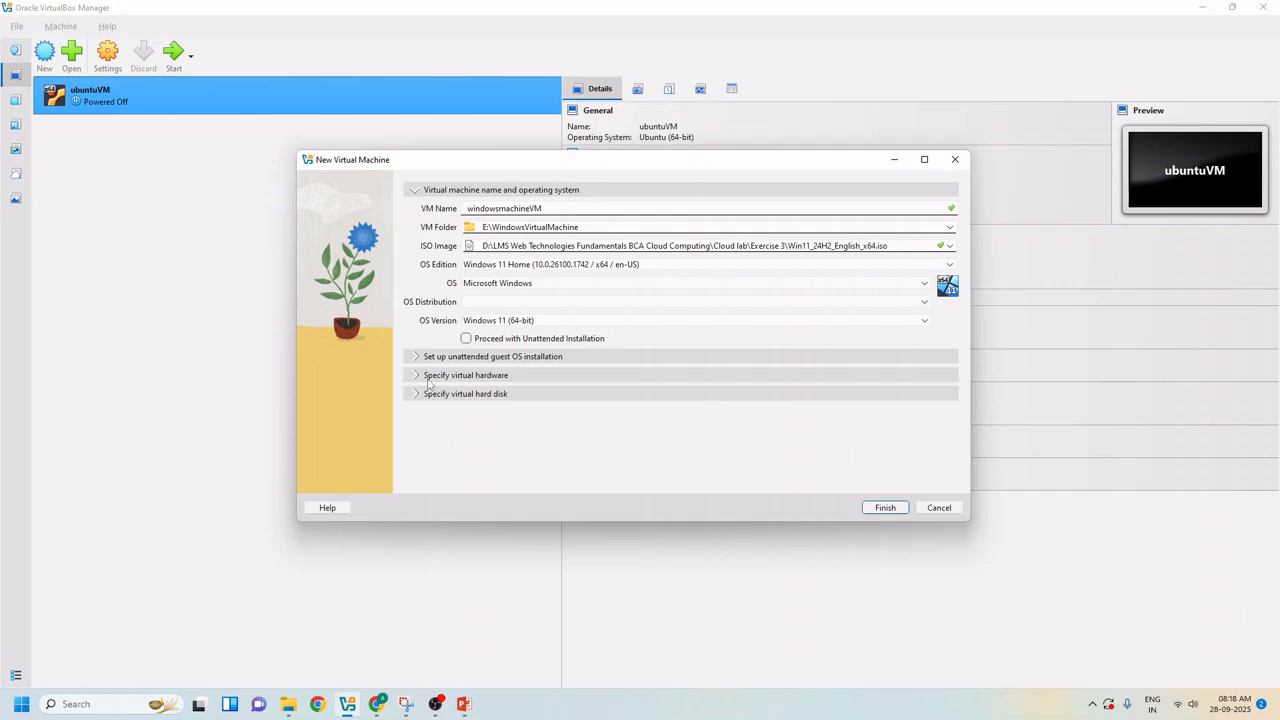
- Set the new machine's number of CPUs to 3, keep the default 80 GB virtual hard disk and finish creating the machine
{"action": "left_click", "coordinate": [421, 358]}
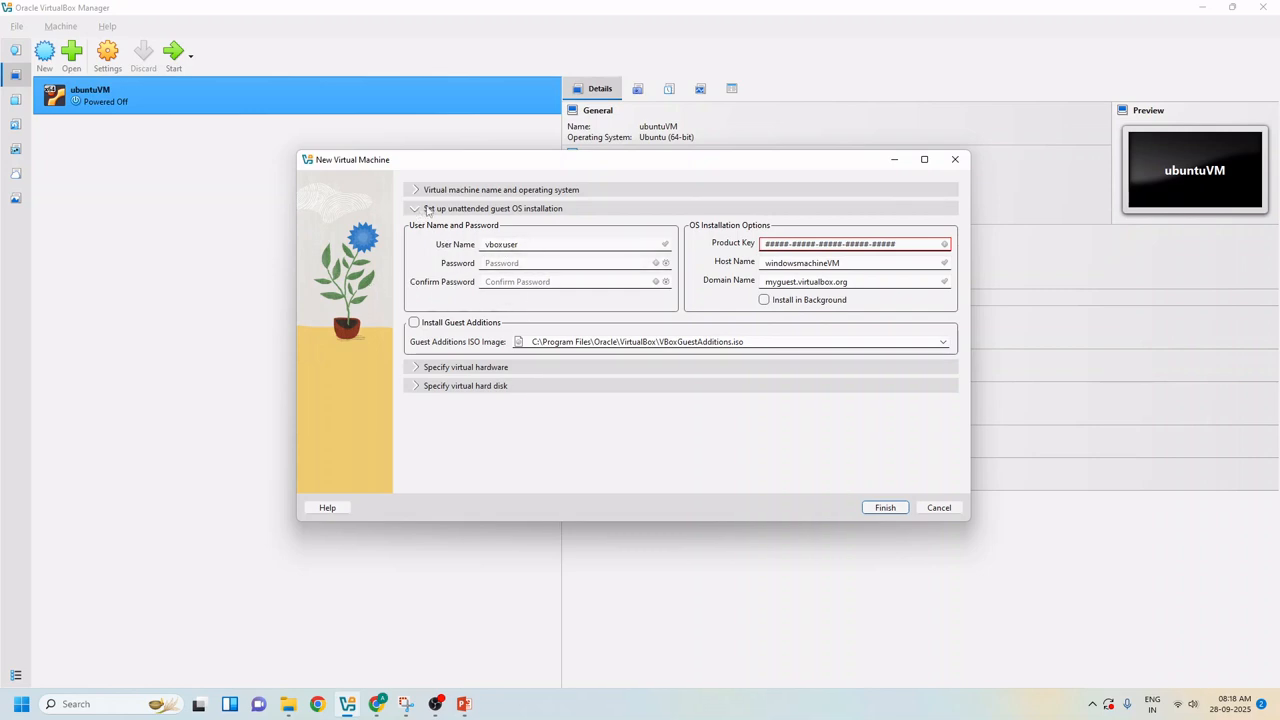
{"action": "left_click", "coordinate": [424, 191]}
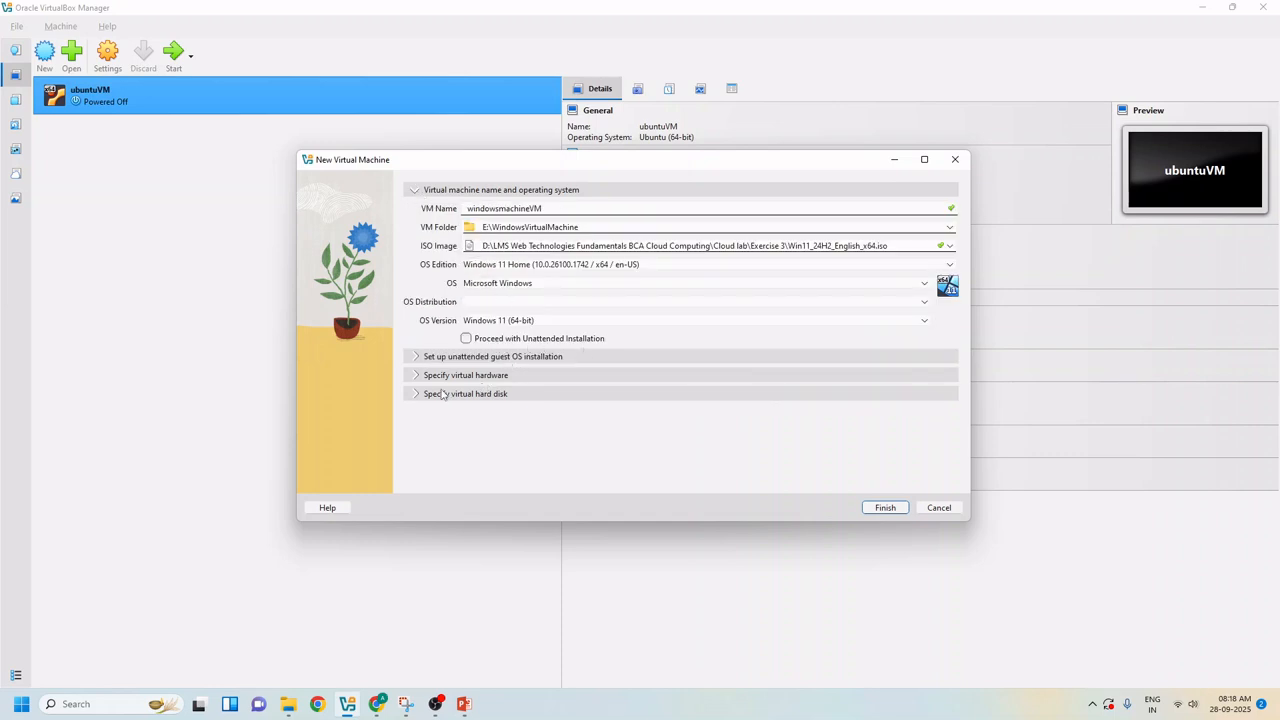
{"action": "left_click", "coordinate": [420, 377]}
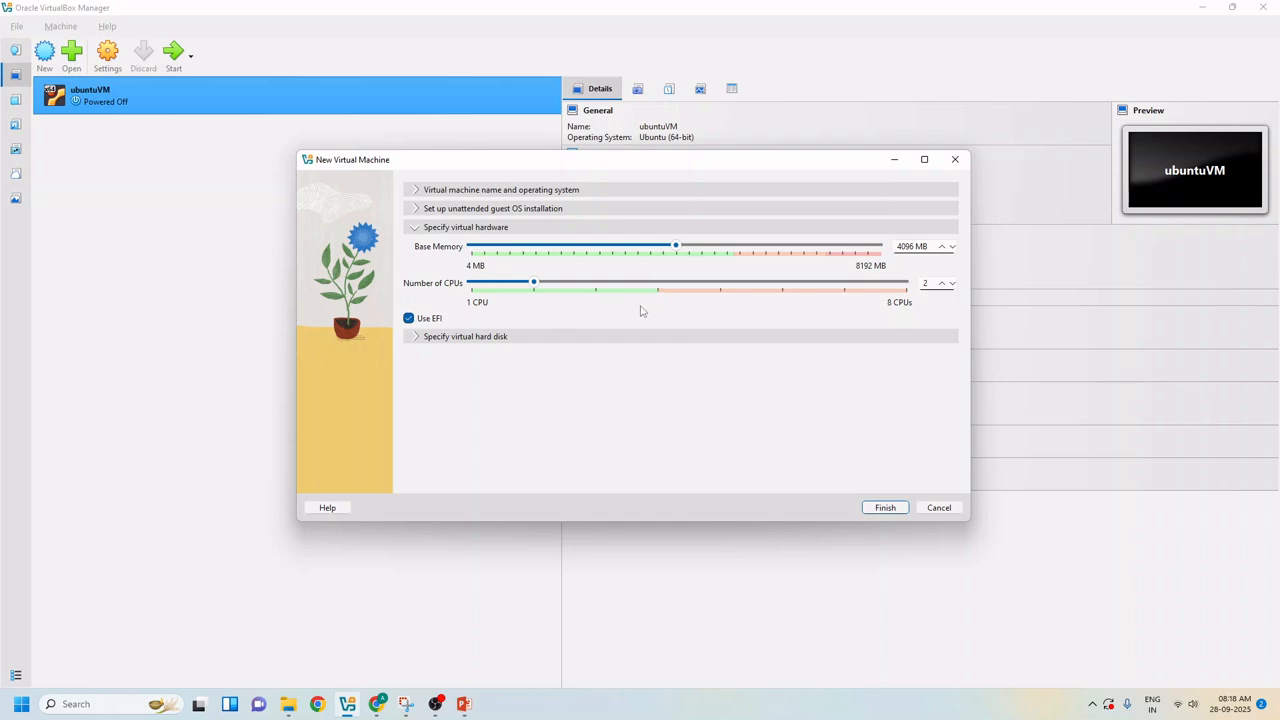
{"action": "left_click", "coordinate": [606, 293]}
{"action": "left_click", "coordinate": [420, 338]}
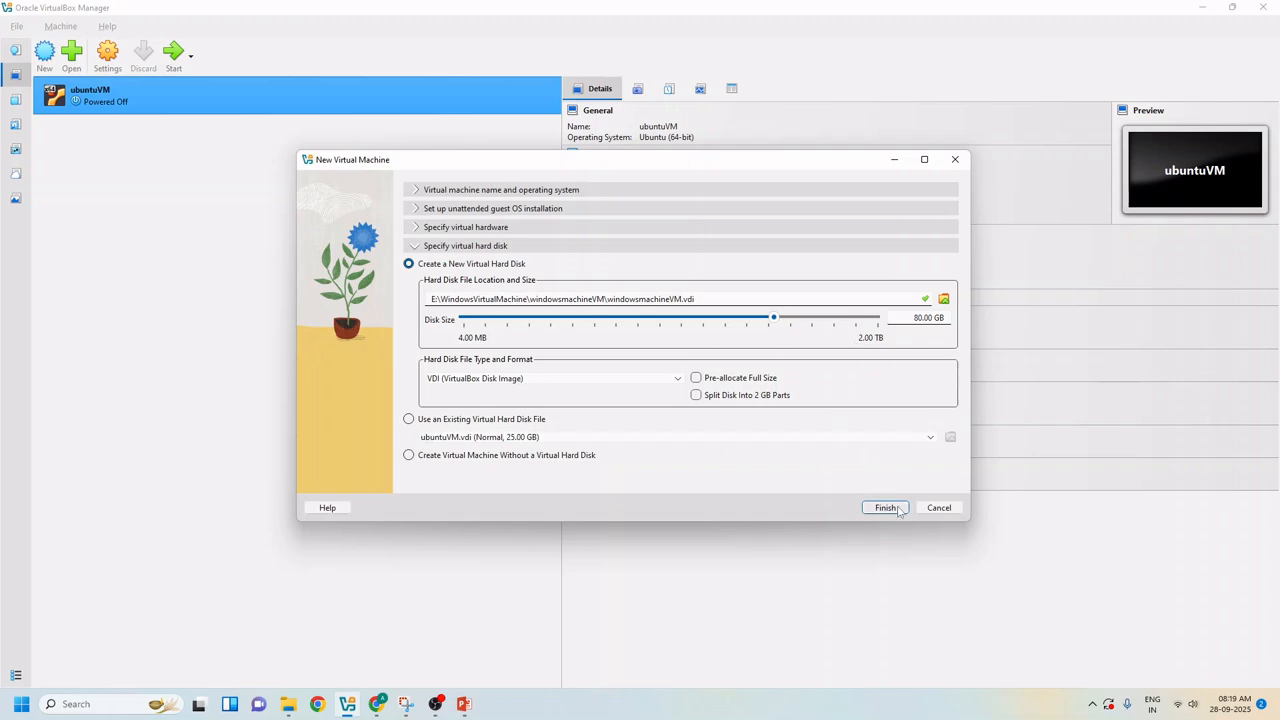
{"action": "left_click", "coordinate": [885, 507]}
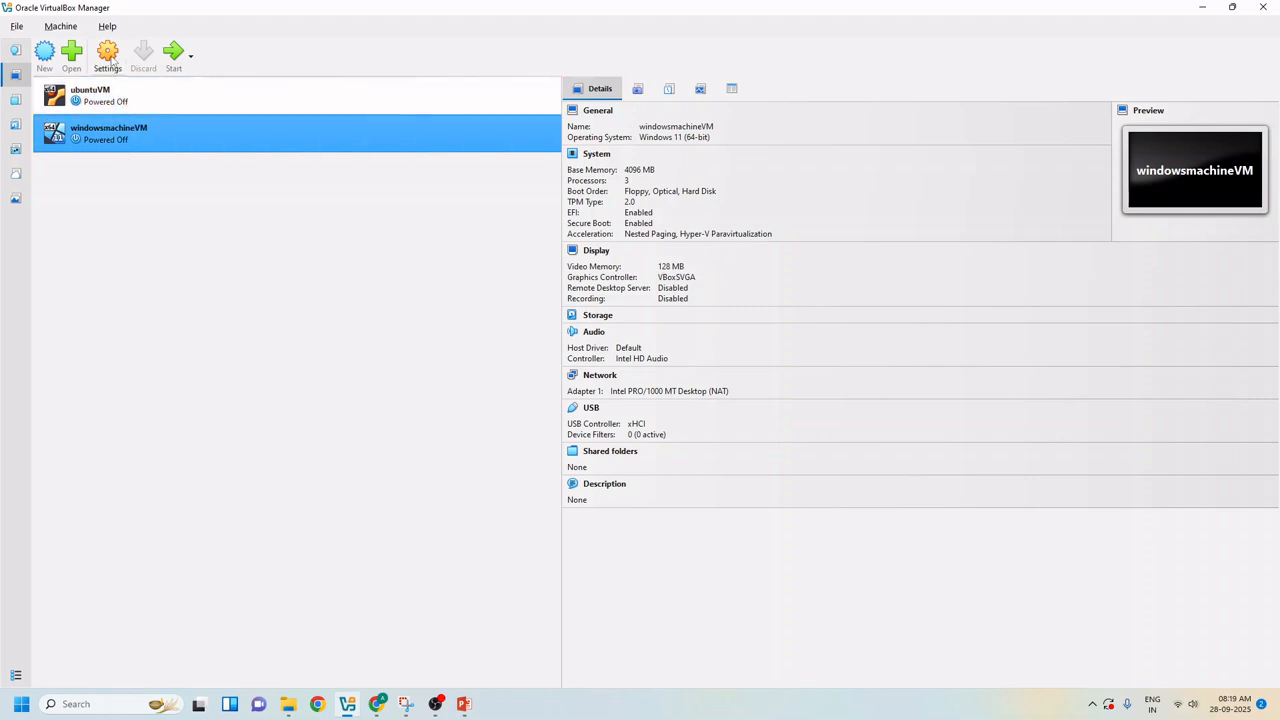
- Open the settings of windowsmachineVM and check the required VirtualBox Manager settings on the PowerPoint slide
{"action": "right_click", "coordinate": [122, 130]}
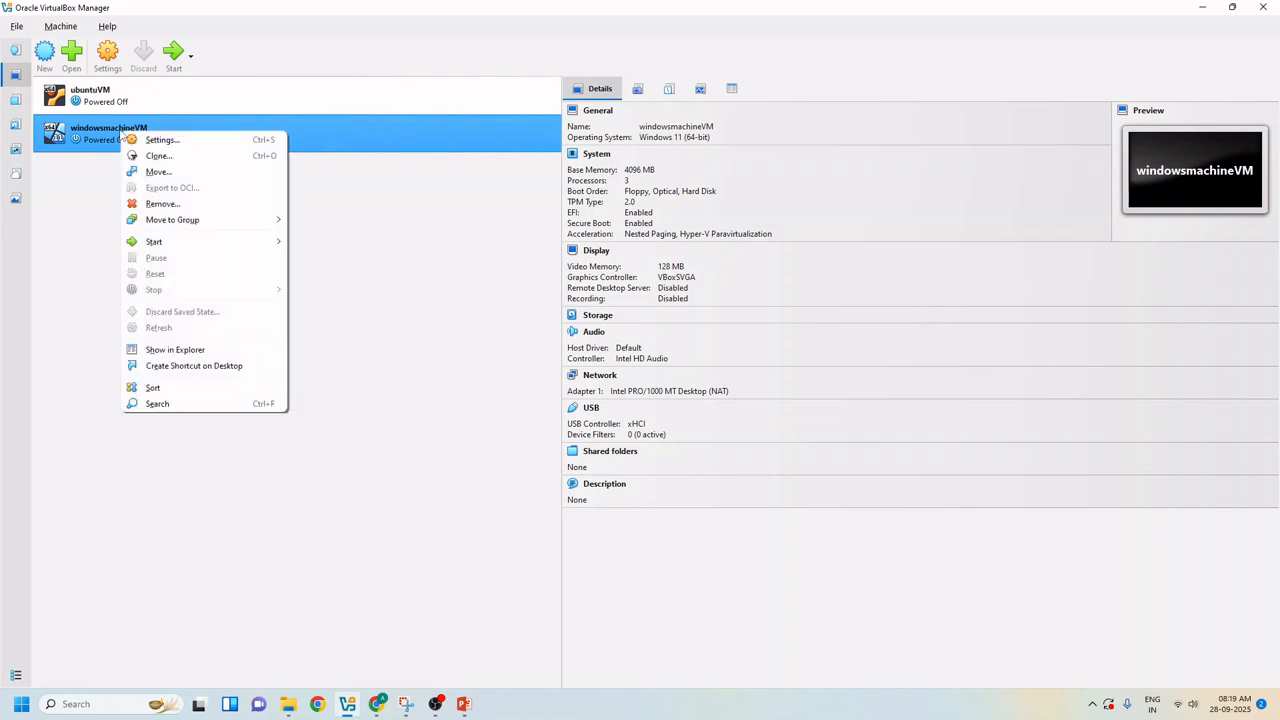
{"action": "left_click", "coordinate": [147, 139]}
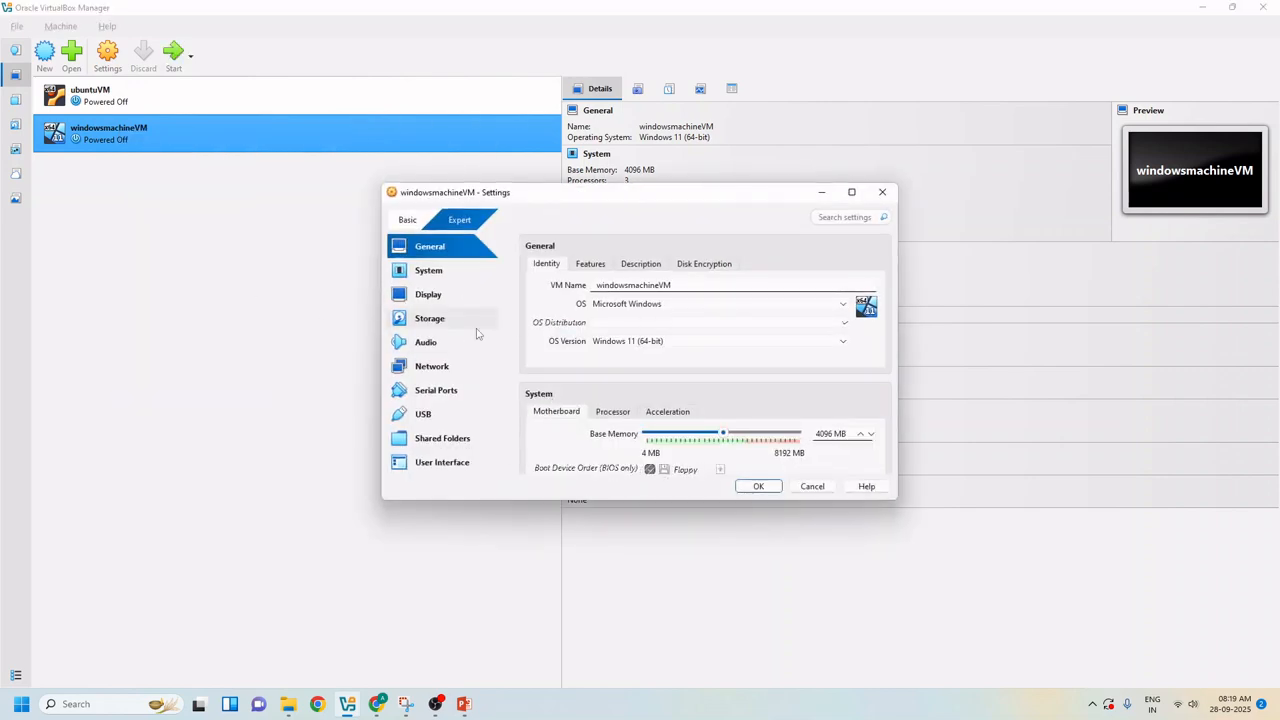
{"action": "left_click", "coordinate": [463, 704]}
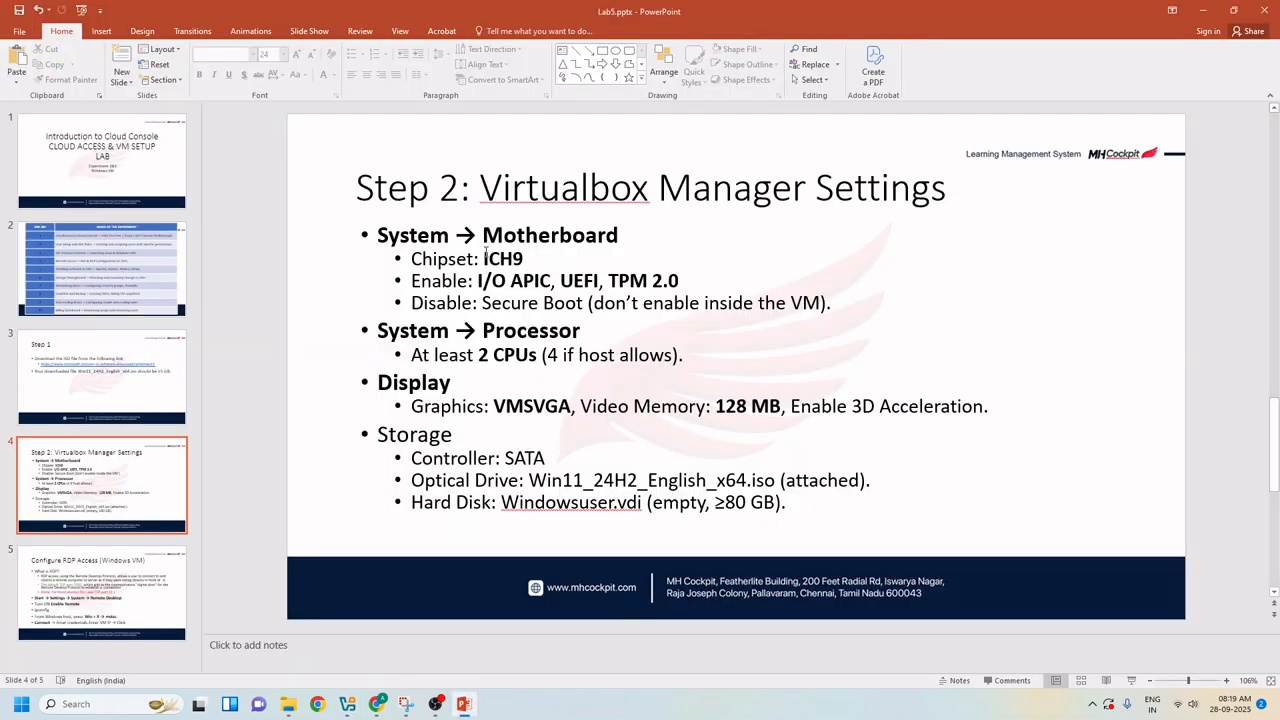
{"action": "left_click", "coordinate": [463, 704]}
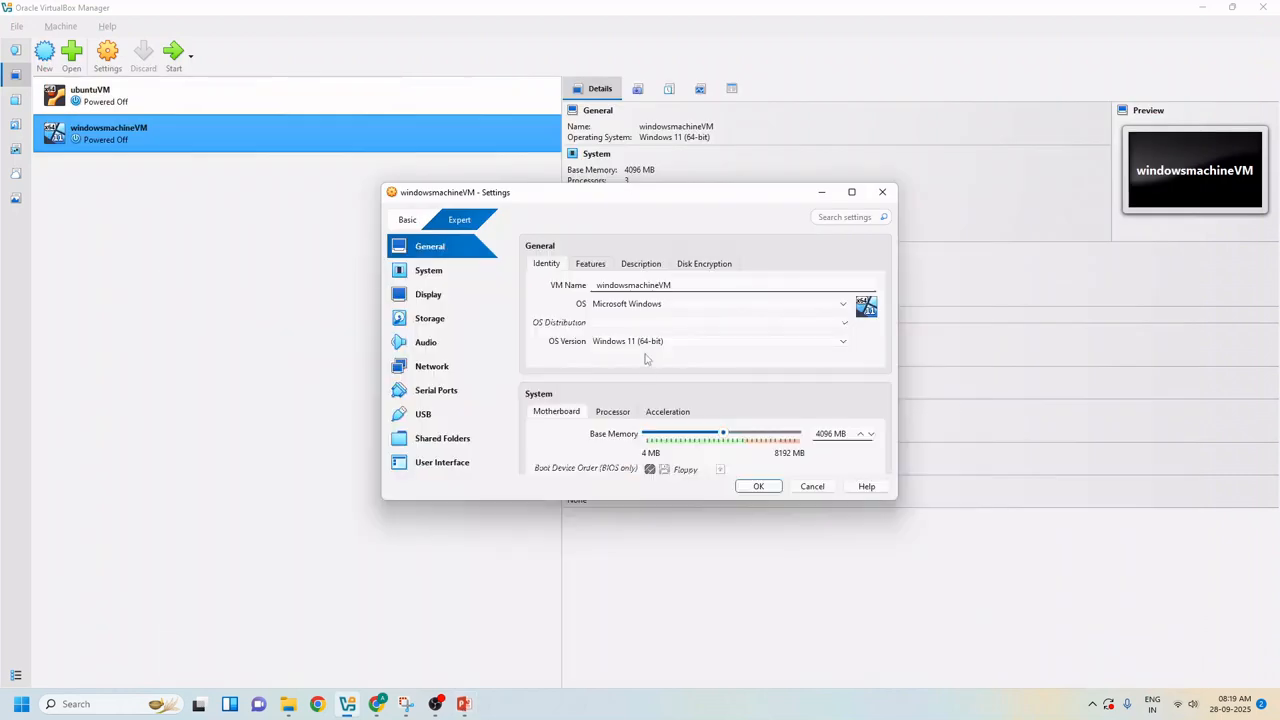
- Check the required chipset on the PowerPoint slide and set the VM's motherboard chipset to ICH9 in VirtualBox
{"action": "left_click", "coordinate": [455, 278]}
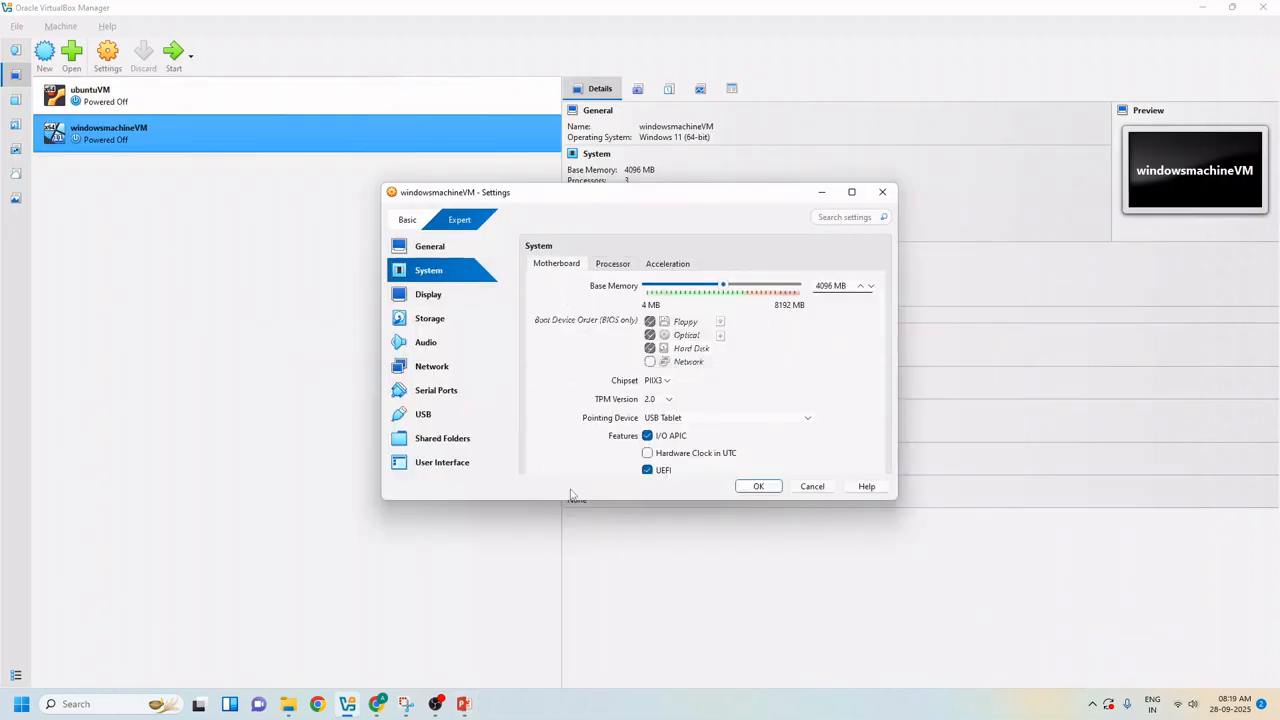
{"action": "left_click", "coordinate": [463, 704]}
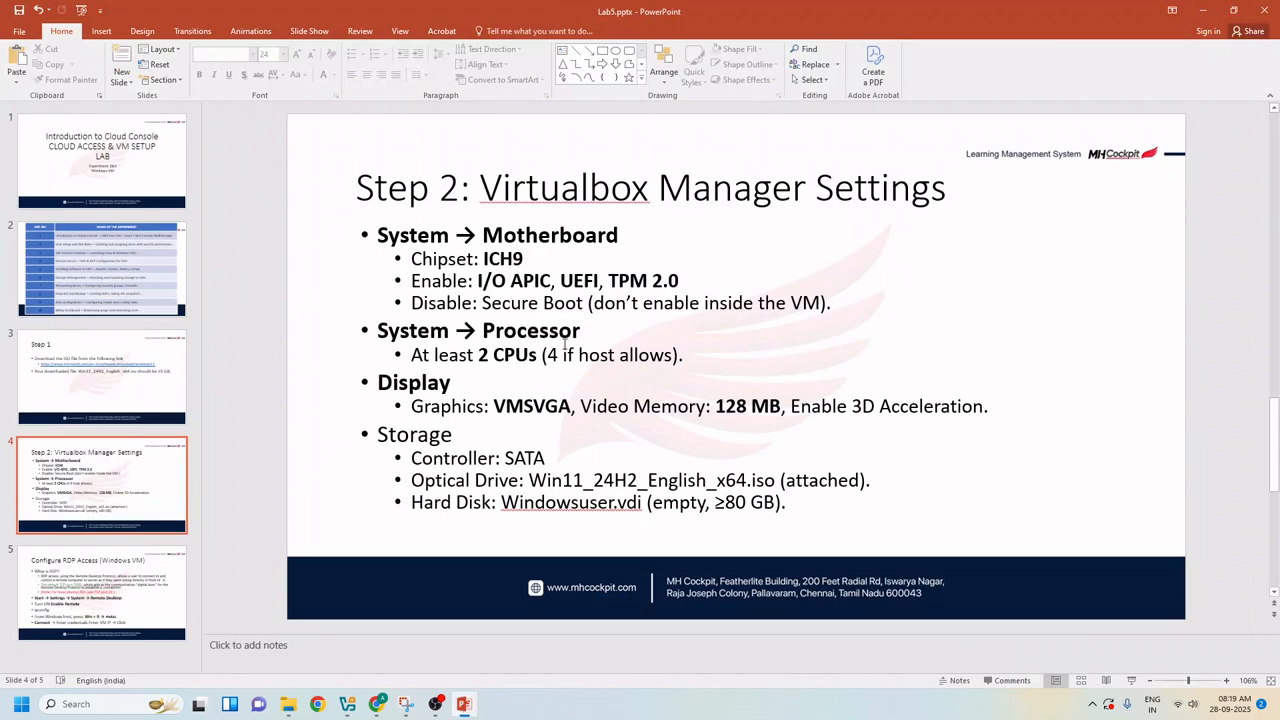
{"action": "double_click", "coordinate": [486, 258]}
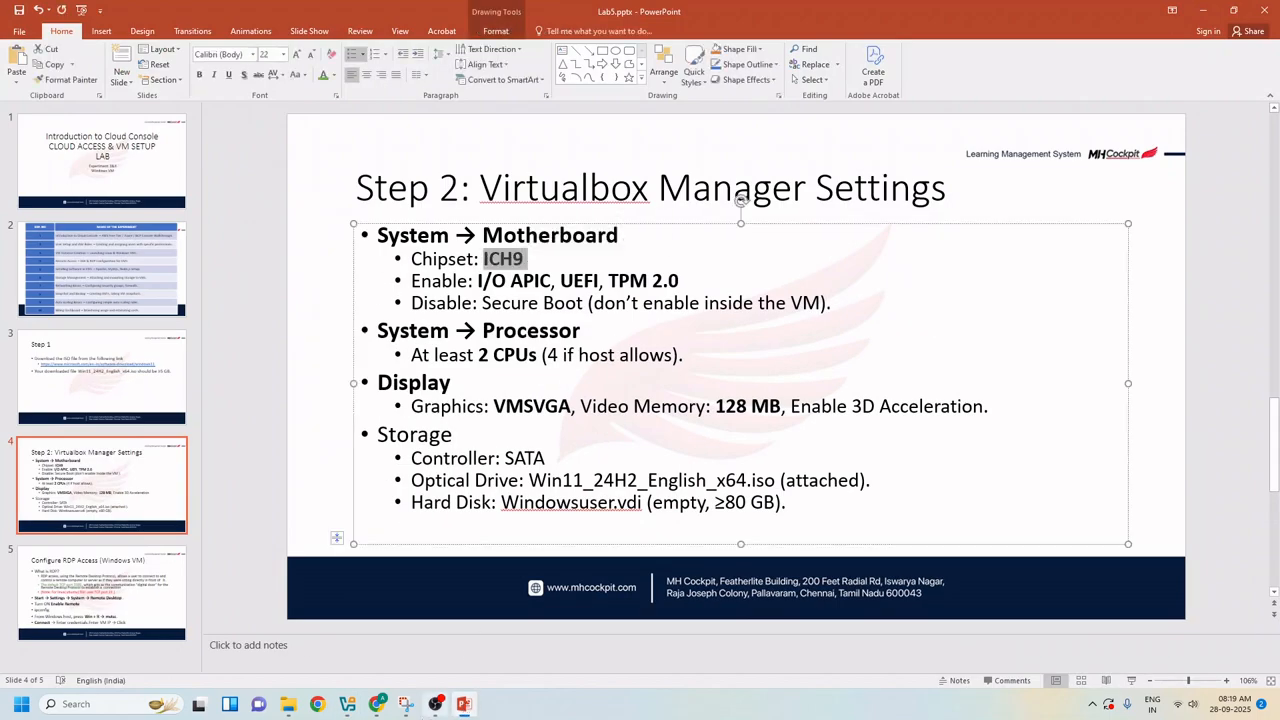
{"action": "left_click", "coordinate": [463, 704]}
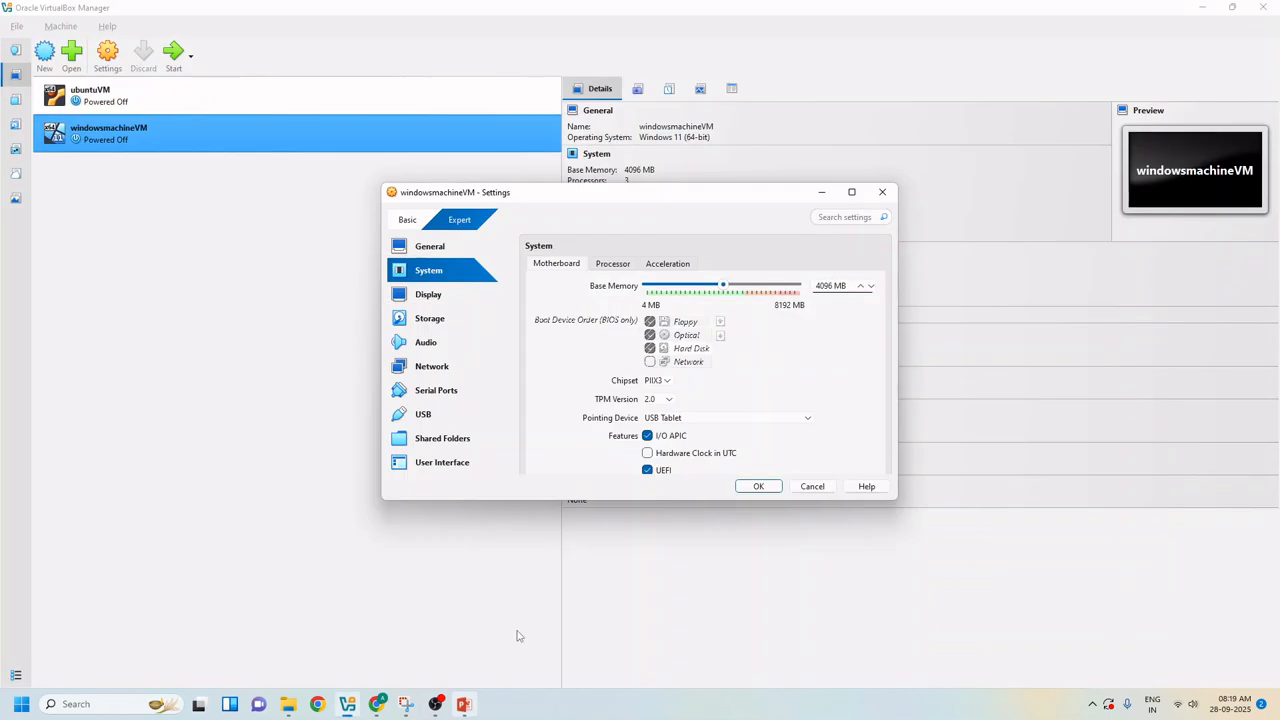
{"action": "left_click", "coordinate": [660, 381]}
{"action": "left_click", "coordinate": [658, 405]}
- Check the motherboard feature requirements on the PowerPoint slide and disable Secure Boot for the VM in VirtualBox
{"action": "left_click", "coordinate": [465, 704]}
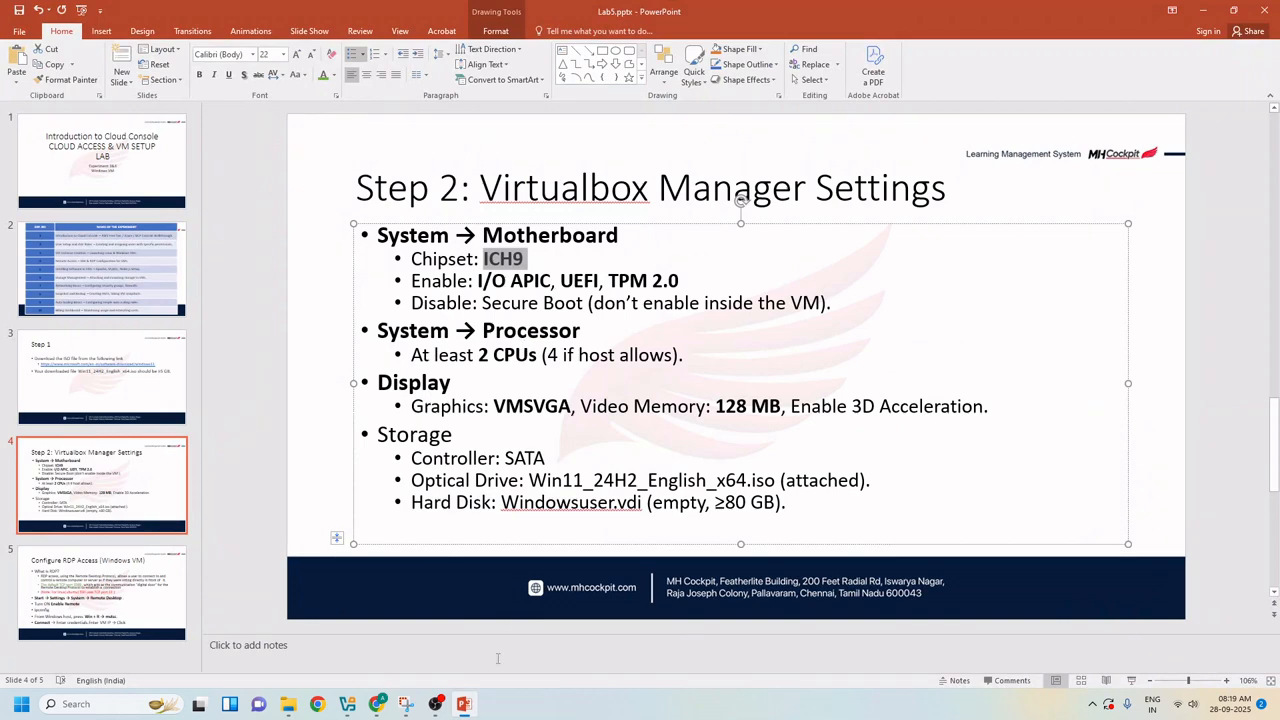
{"action": "left_click", "coordinate": [465, 704]}
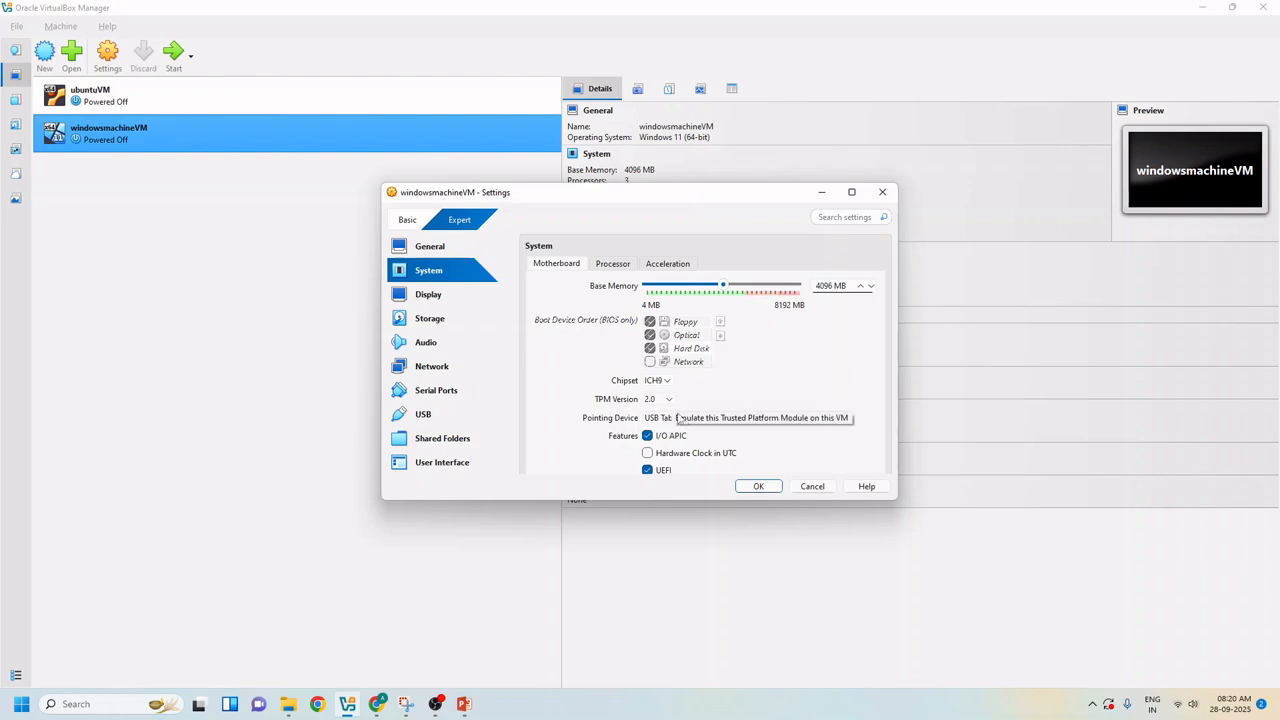
{"action": "scroll", "coordinate": [680, 442], "scroll_direction": "down", "scroll_amount": 1}
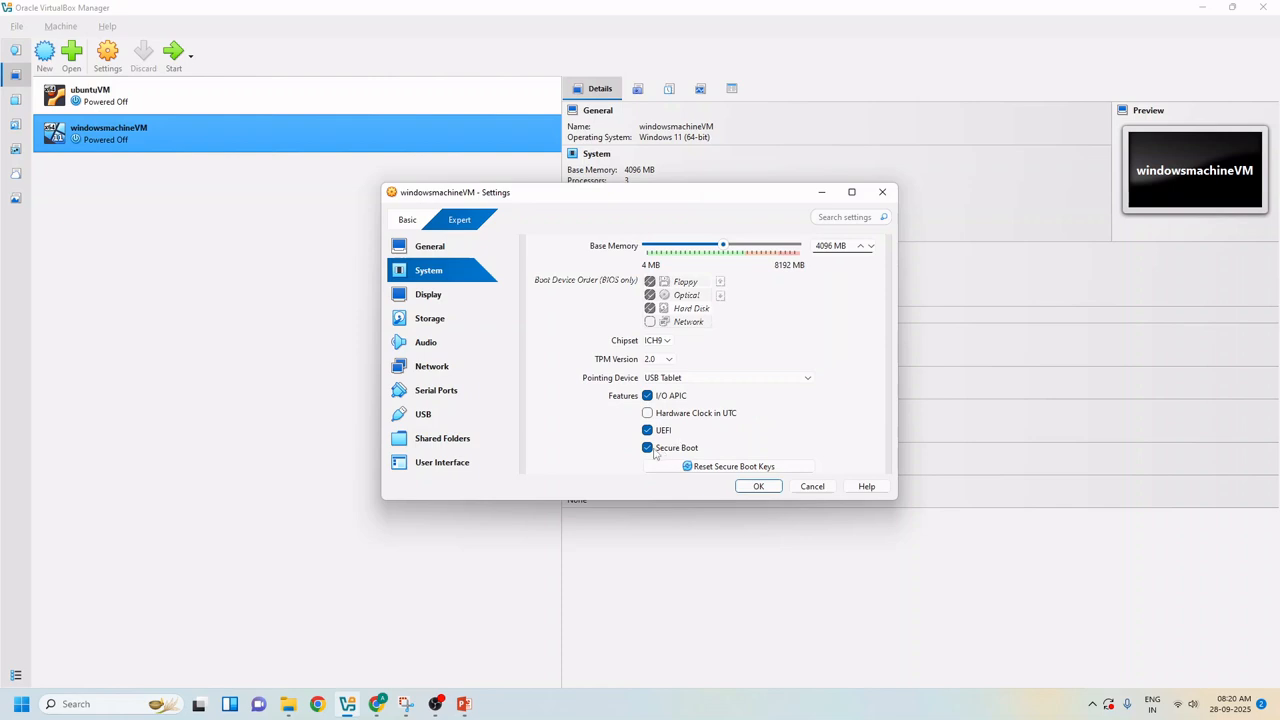
{"action": "left_click", "coordinate": [647, 448]}
{"action": "scroll", "coordinate": [768, 424], "scroll_direction": "down", "scroll_amount": 1}
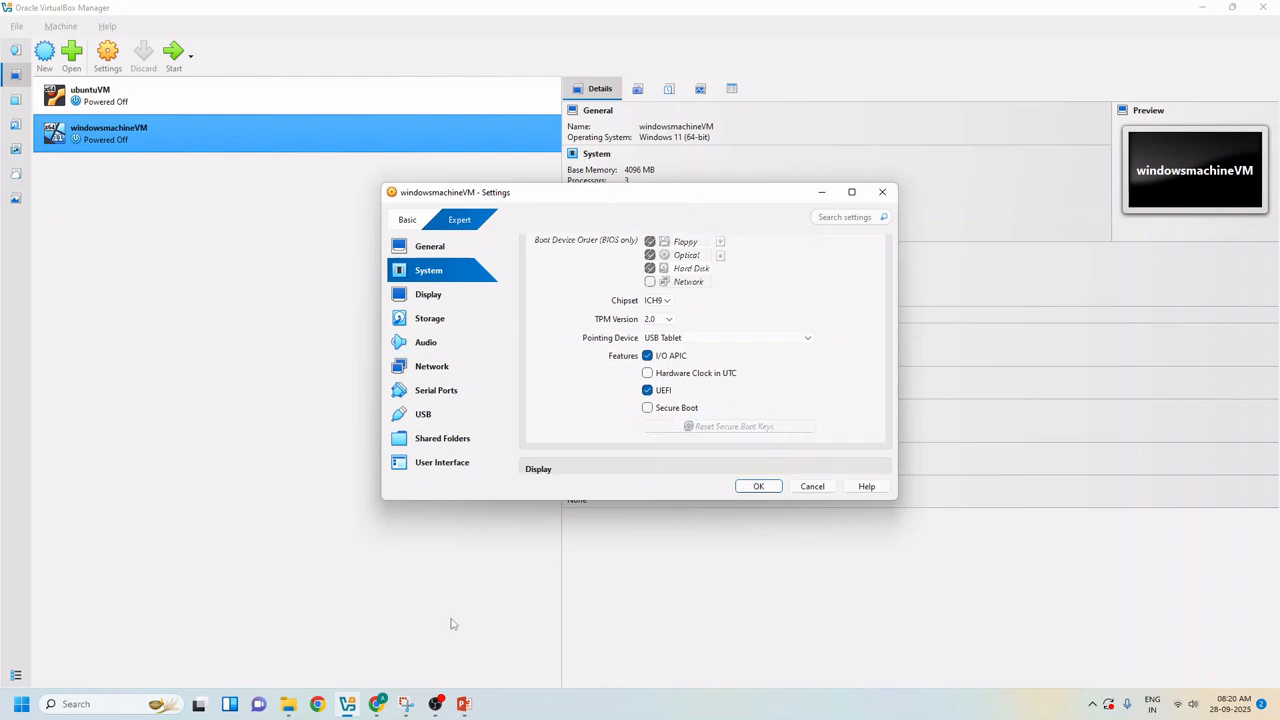
- Check the processor and display requirements on the PowerPoint slide and enable 3D Acceleration in the VM's display settings in VirtualBox
{"action": "left_click", "coordinate": [463, 704]}
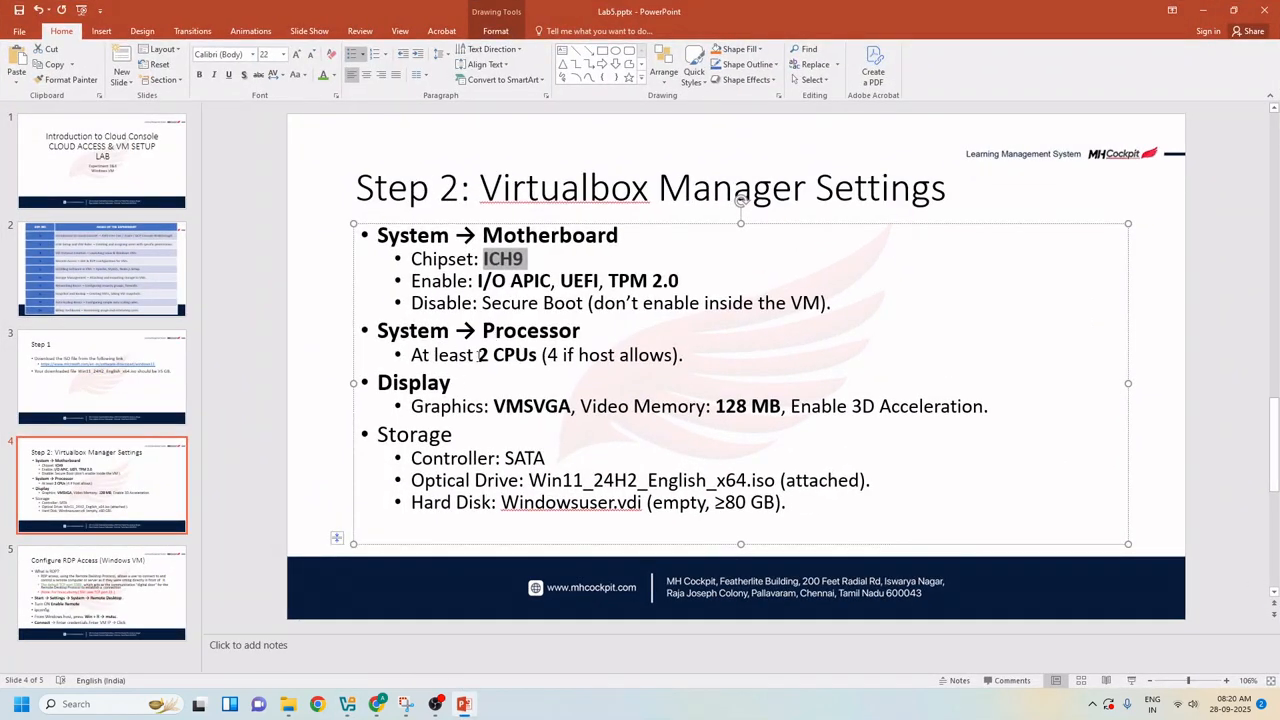
{"action": "left_click_drag", "start_coordinate": [479, 355], "coordinate": [538, 355]}
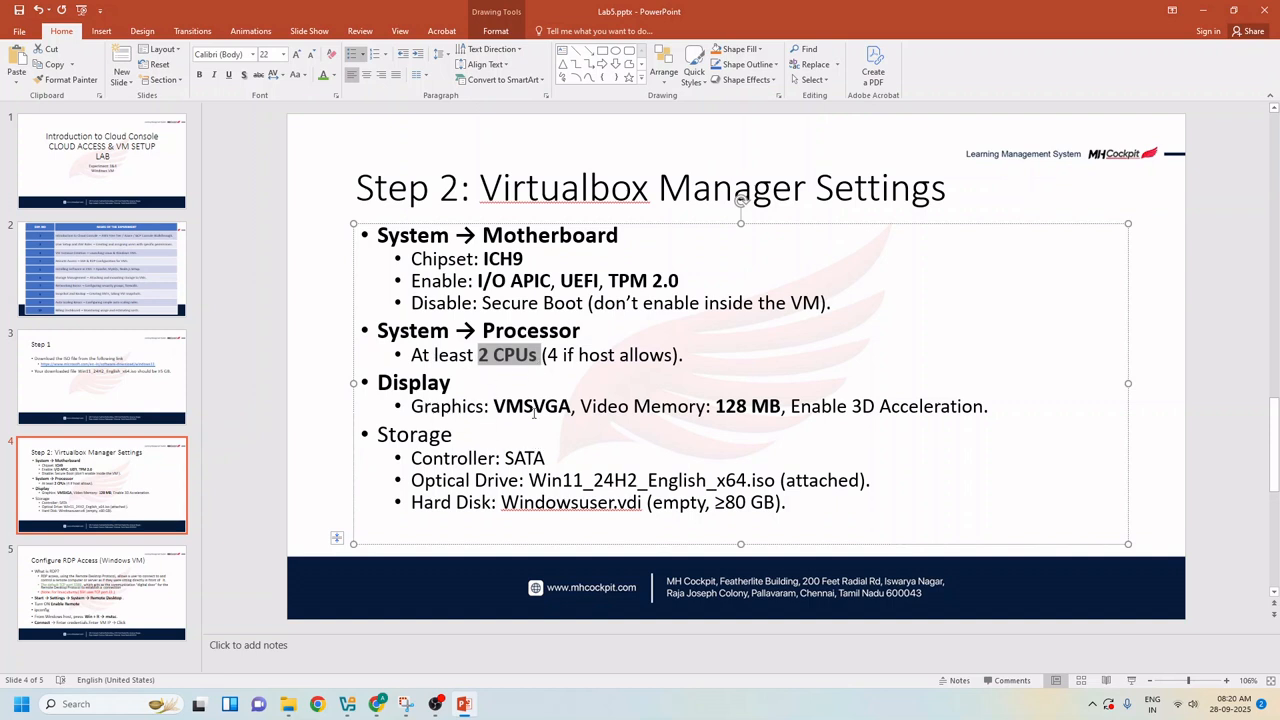
{"action": "left_click", "coordinate": [461, 705]}
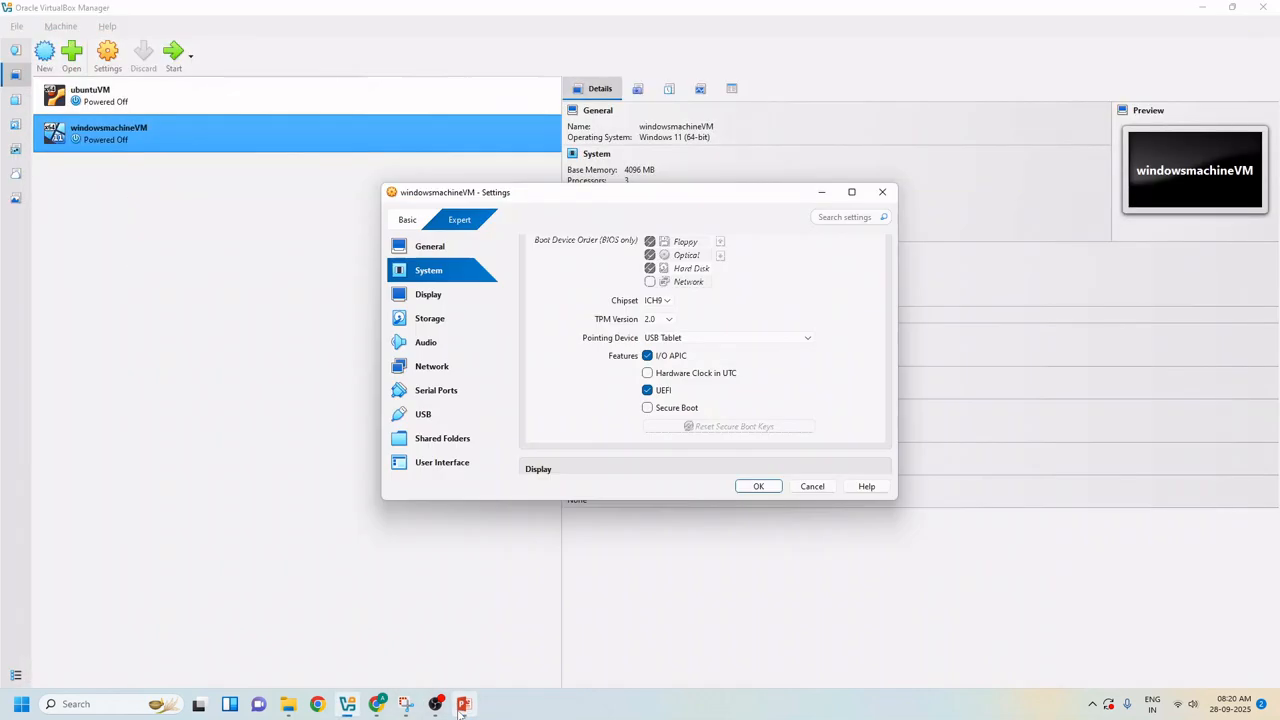
{"action": "left_click", "coordinate": [446, 296]}
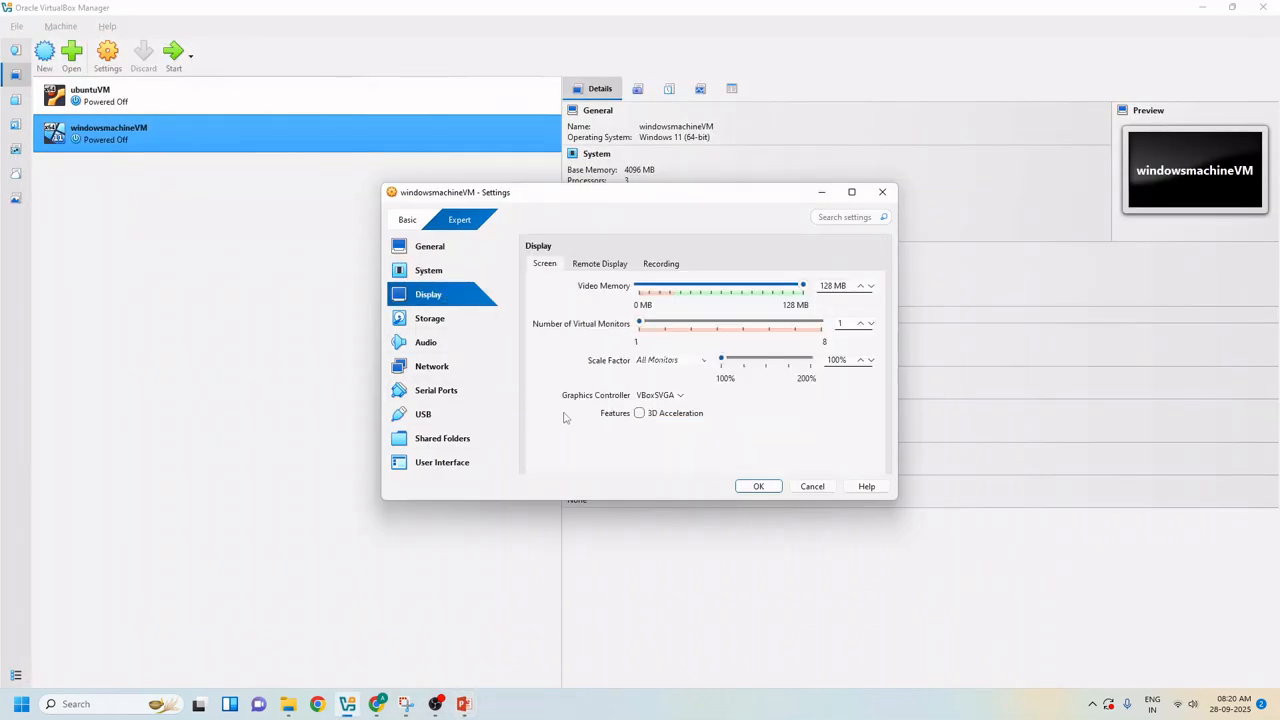
{"action": "left_click", "coordinate": [640, 414]}
- Open the VM's storage settings in VirtualBox and compare them with the storage requirements on the PowerPoint slide
{"action": "left_click", "coordinate": [463, 704]}
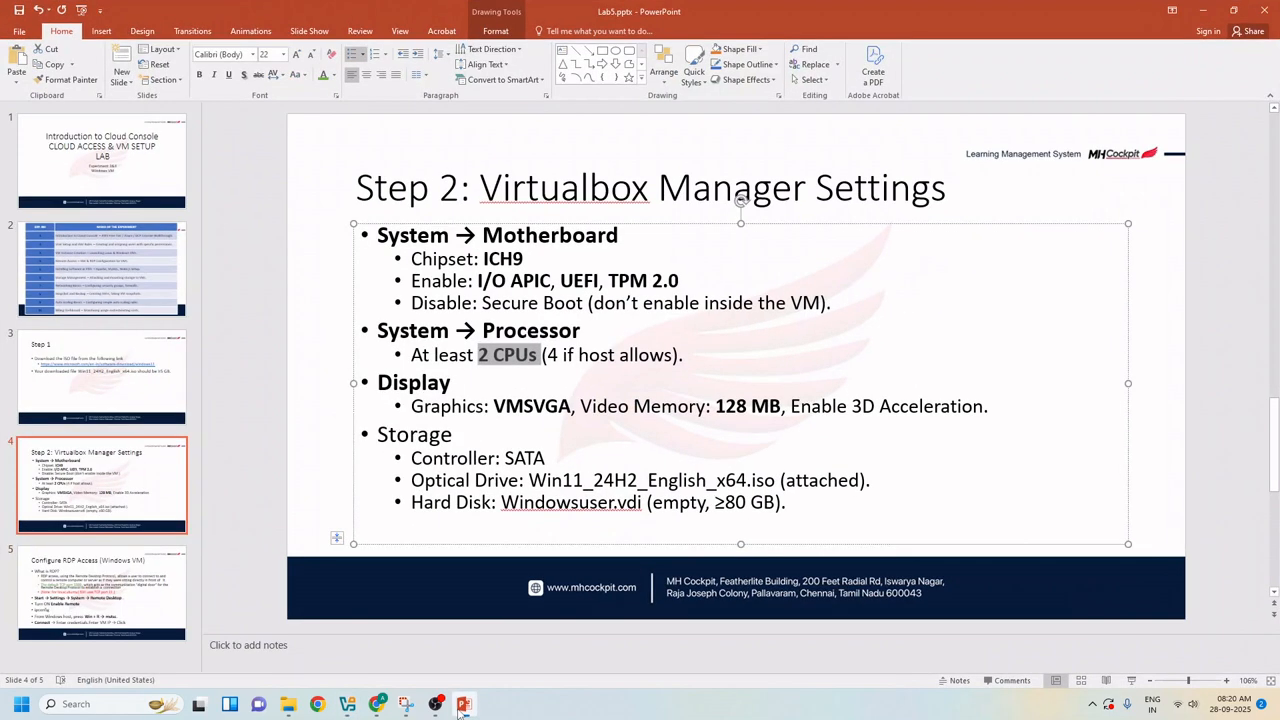
{"action": "left_click", "coordinate": [463, 704]}
{"action": "left_click", "coordinate": [466, 316]}
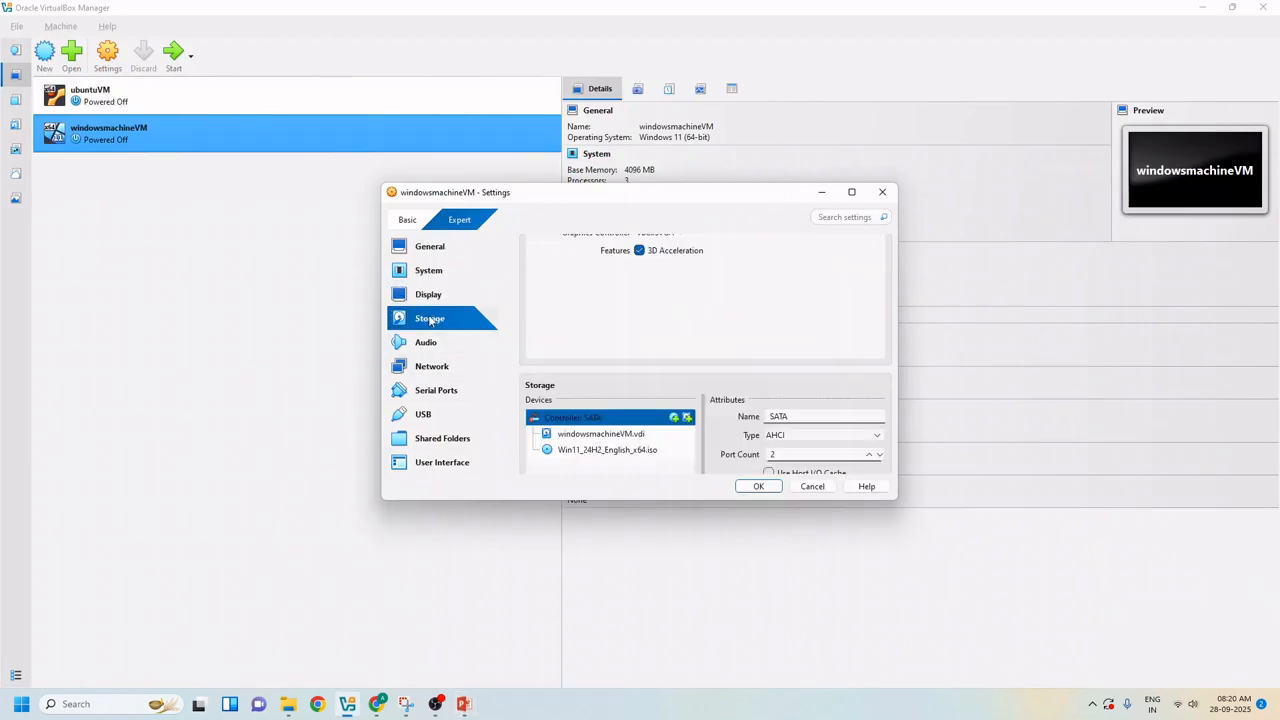
{"action": "left_click", "coordinate": [463, 704]}
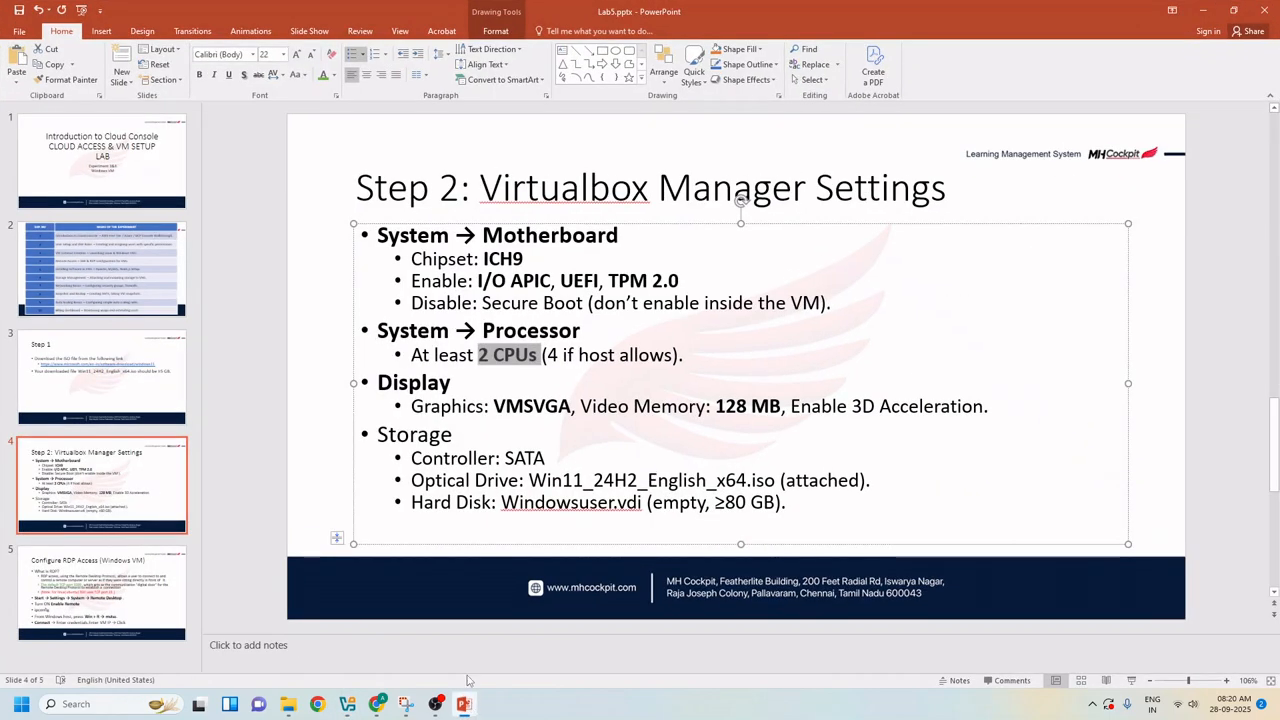
{"action": "left_click", "coordinate": [463, 704]}
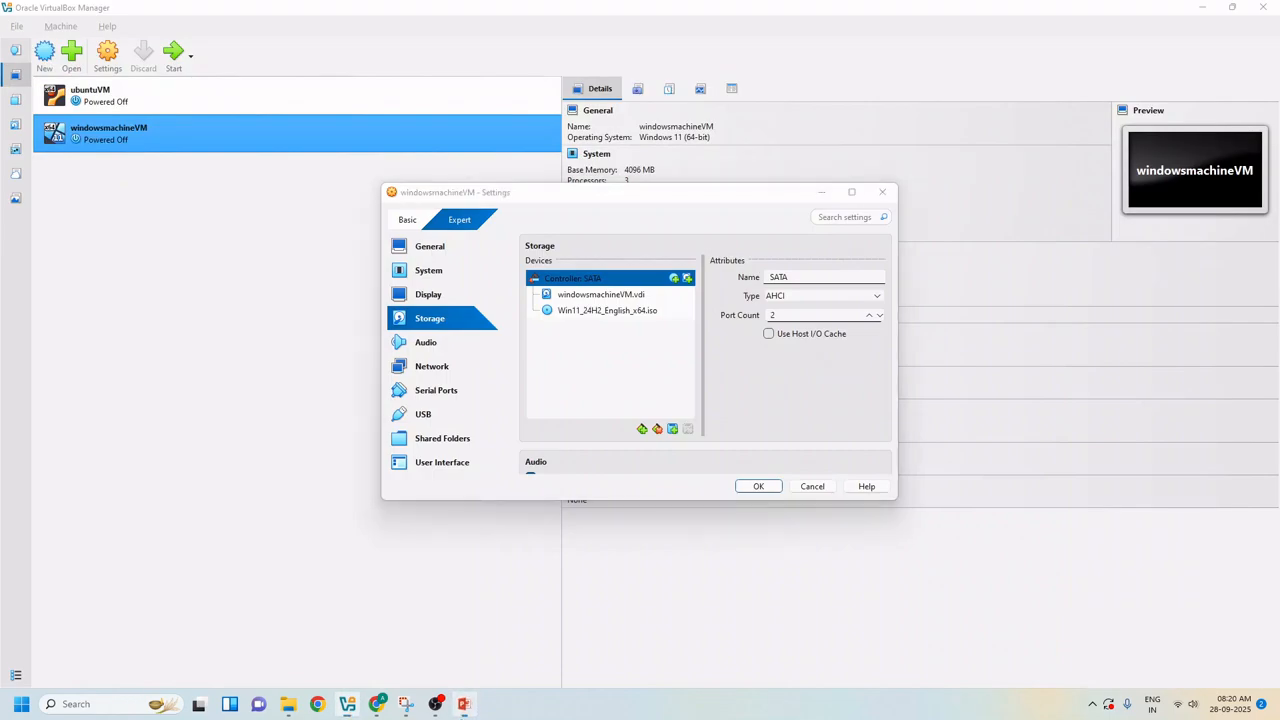
{"action": "left_click", "coordinate": [463, 704]}
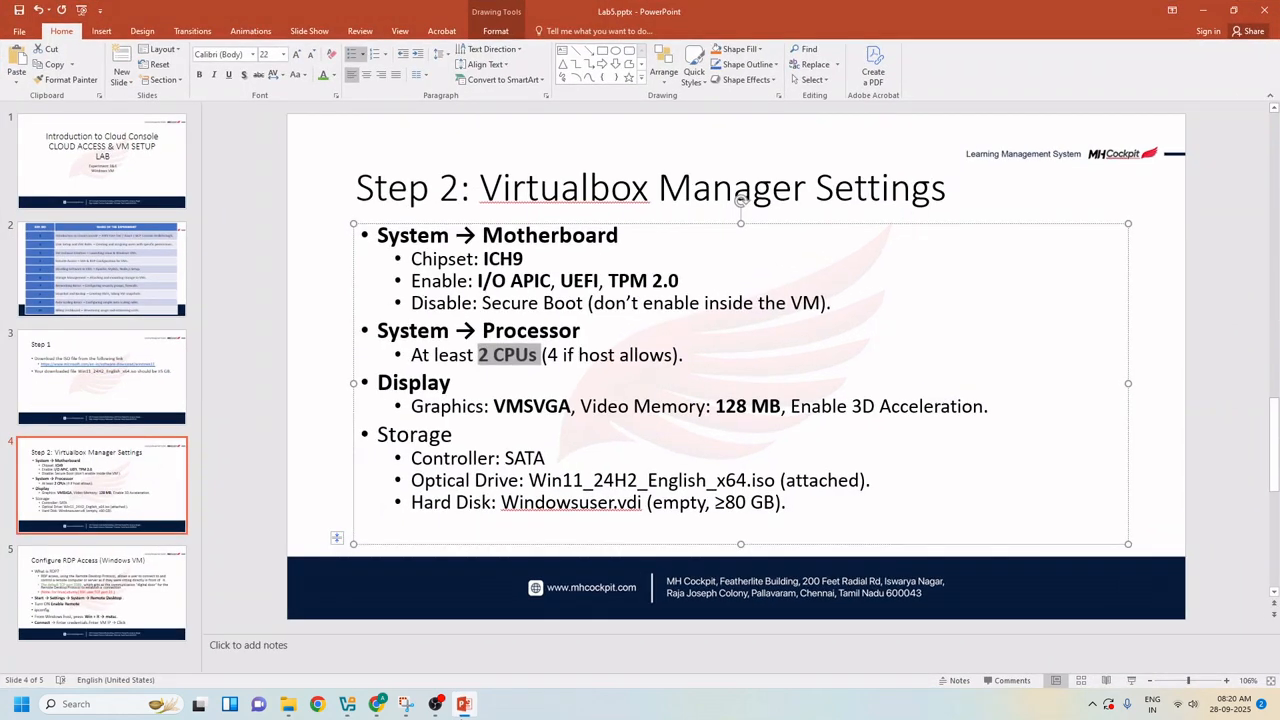
{"action": "left_click", "coordinate": [463, 704]}
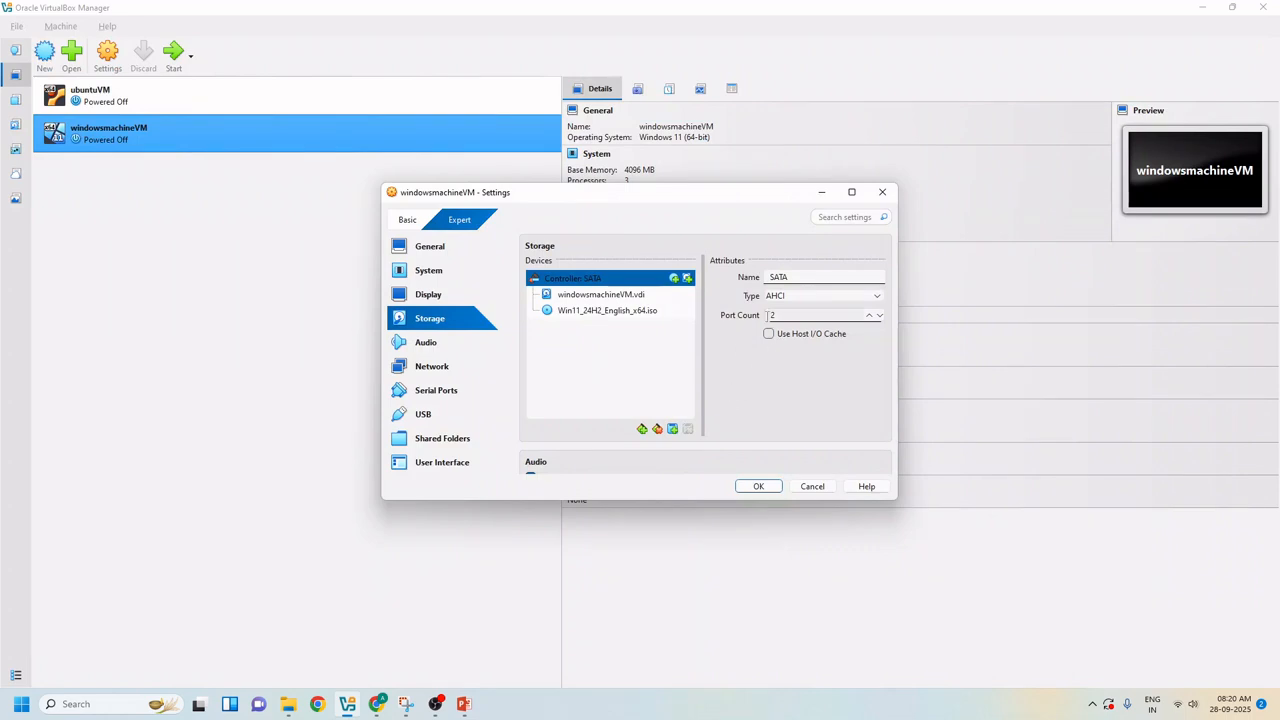
- Inspect the SATA controller type, the attached Win11_24H2_English_x64.iso and the windowsmachineVM.vdi disk, checking the slide in PowerPoint in between
{"action": "left_click", "coordinate": [797, 295]}
{"action": "left_click", "coordinate": [800, 299]}
{"action": "left_click", "coordinate": [624, 313]}
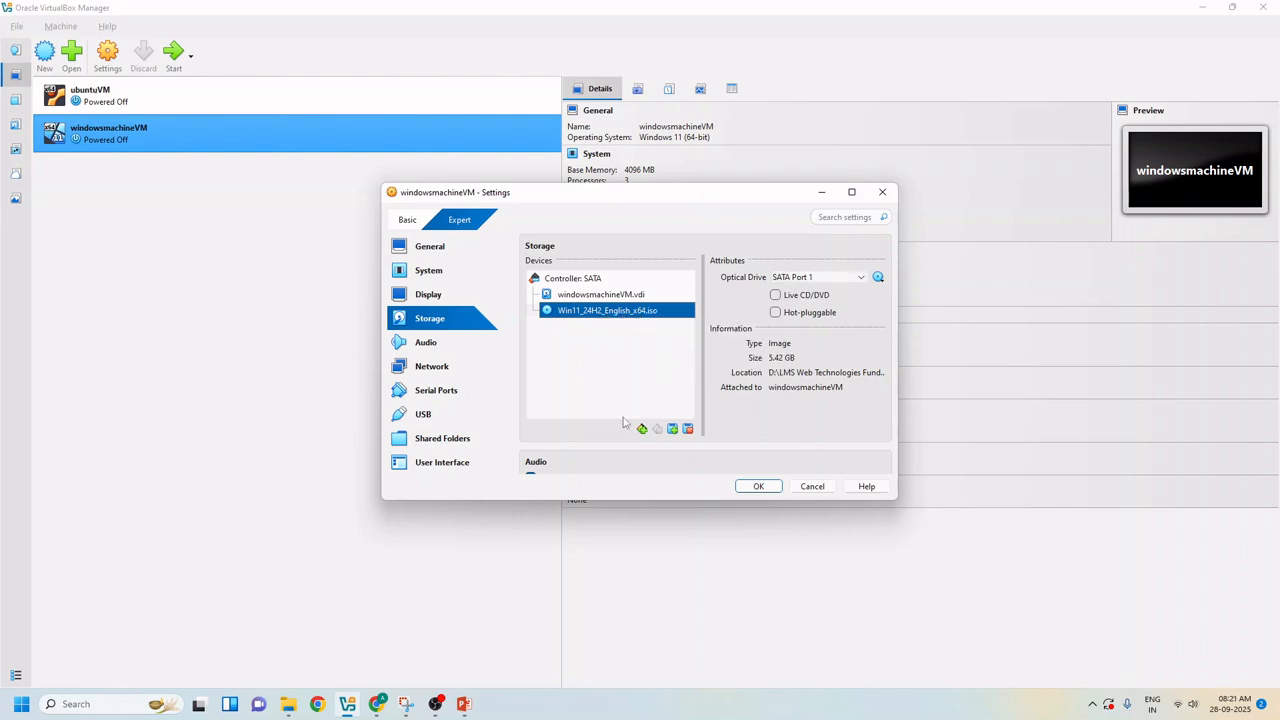
{"action": "left_click", "coordinate": [463, 704]}
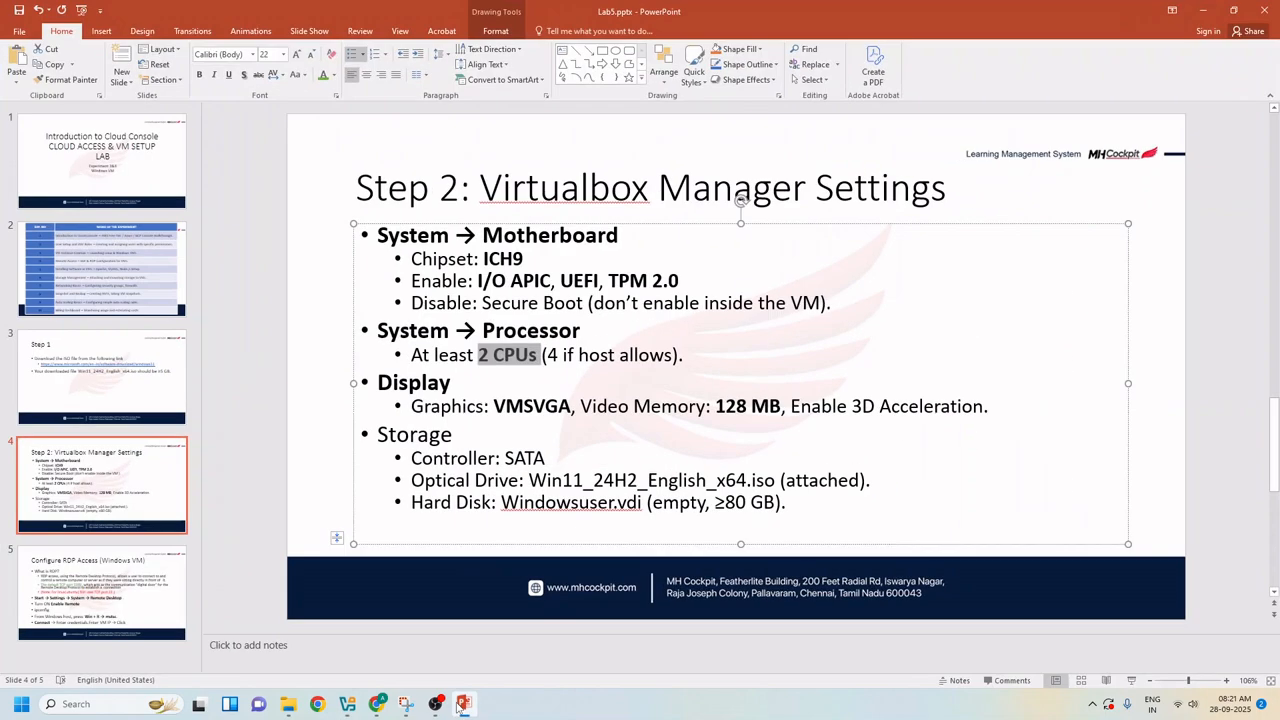
{"action": "left_click", "coordinate": [463, 704]}
{"action": "left_click", "coordinate": [621, 296]}
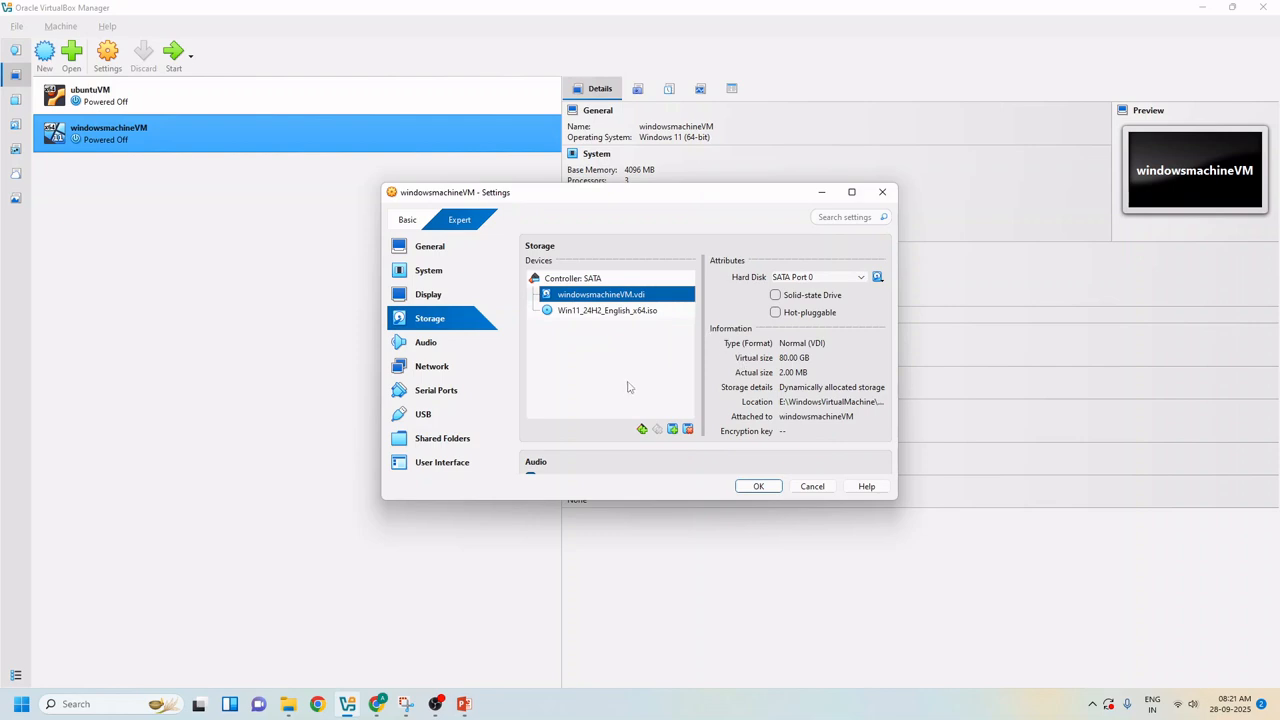
- Review the attributes of the SATA controller and both attached storage devices again, and compare them with the PowerPoint slide
{"action": "left_click", "coordinate": [593, 281]}
{"action": "left_click", "coordinate": [593, 297]}
{"action": "left_click", "coordinate": [590, 314]}
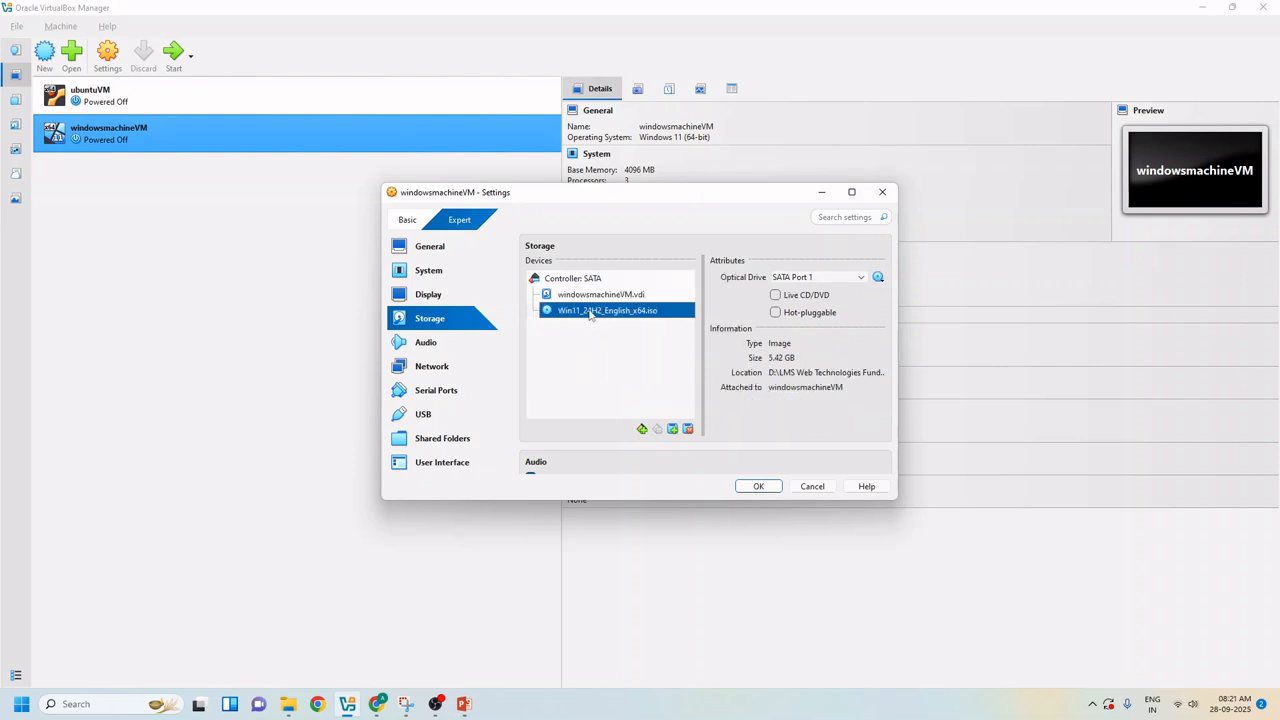
{"action": "left_click", "coordinate": [601, 297]}
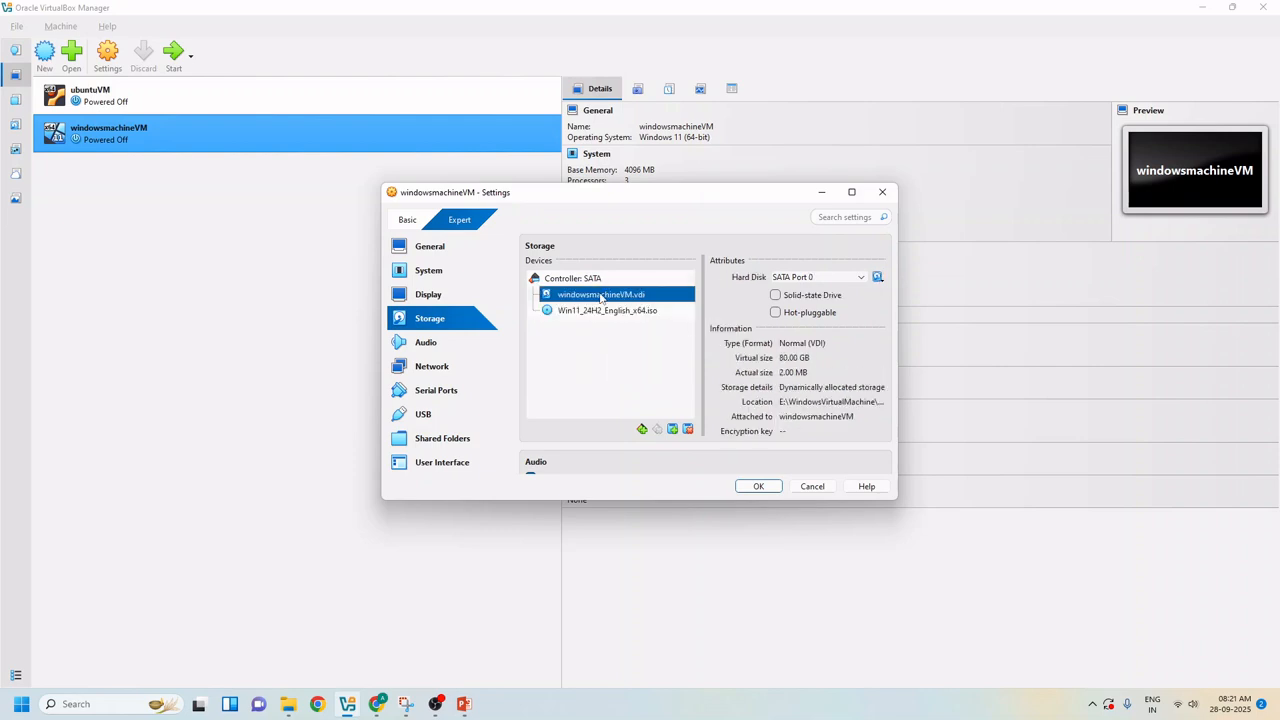
{"action": "left_click", "coordinate": [600, 282]}
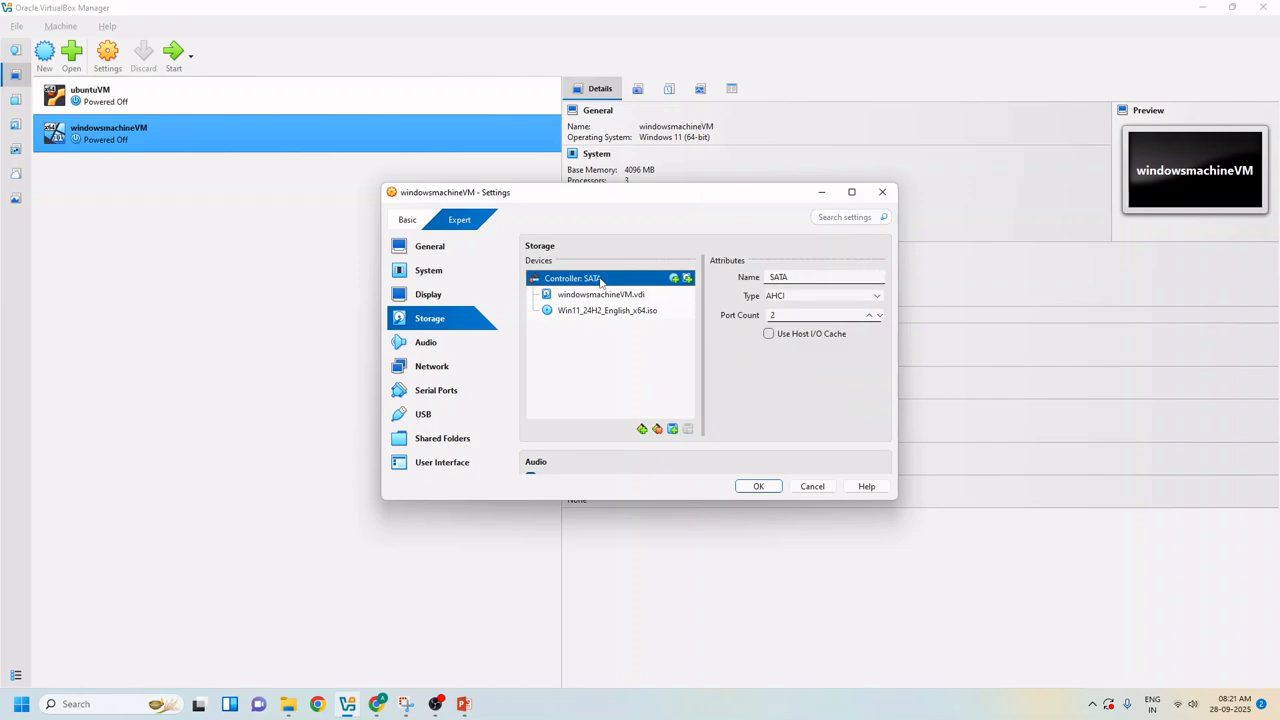
{"action": "left_click", "coordinate": [463, 704]}
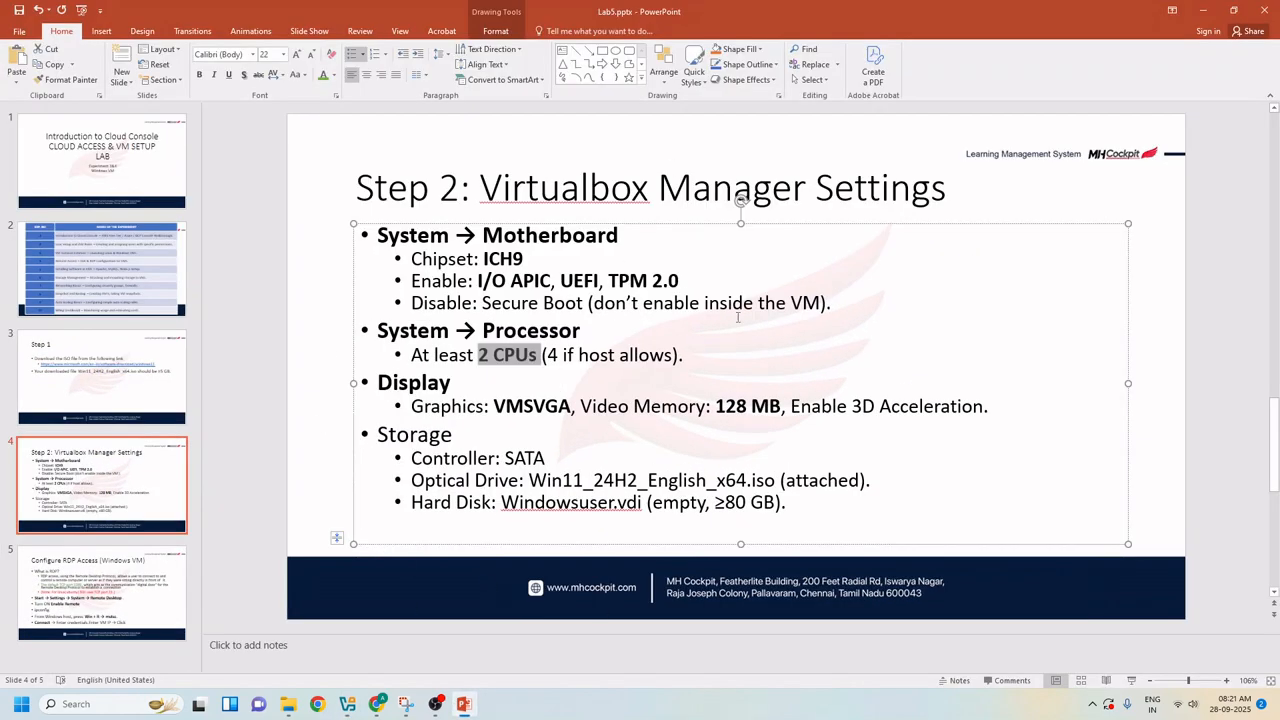
{"action": "left_click", "coordinate": [463, 704]}
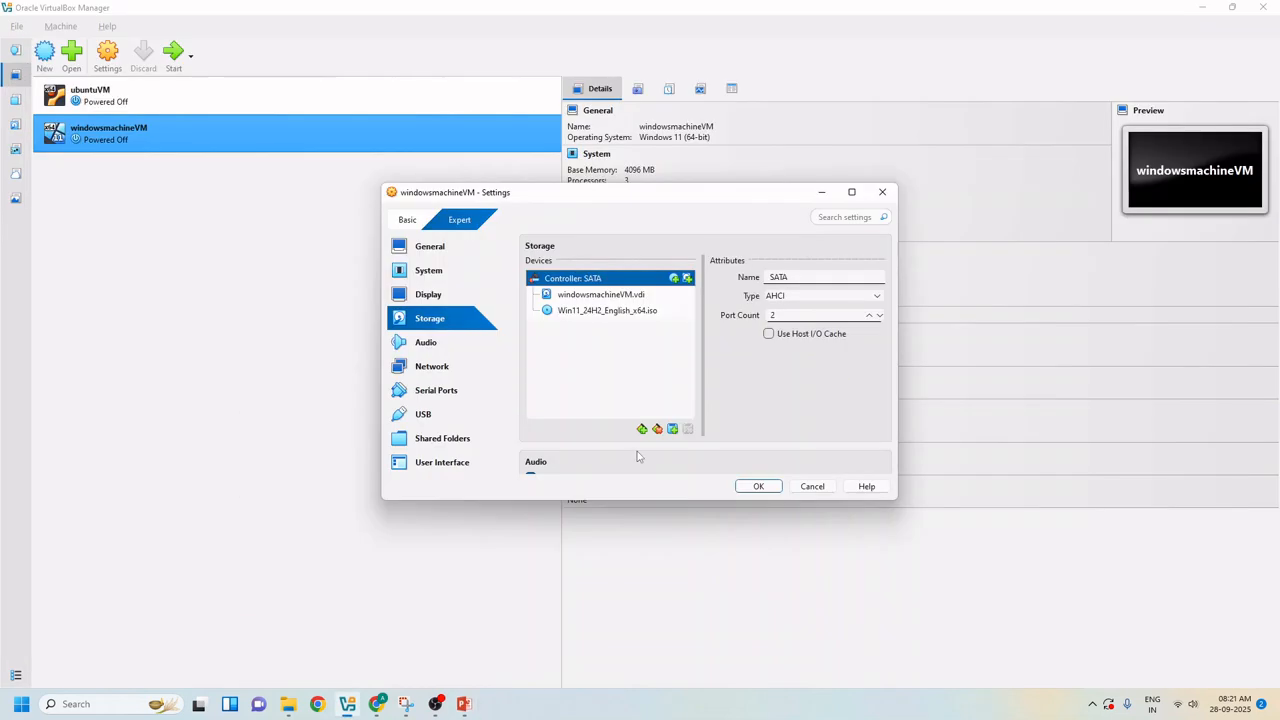
- Save the VM's storage settings, start windowsmachineVM and bring its running window to the front
{"action": "left_click", "coordinate": [751, 488]}
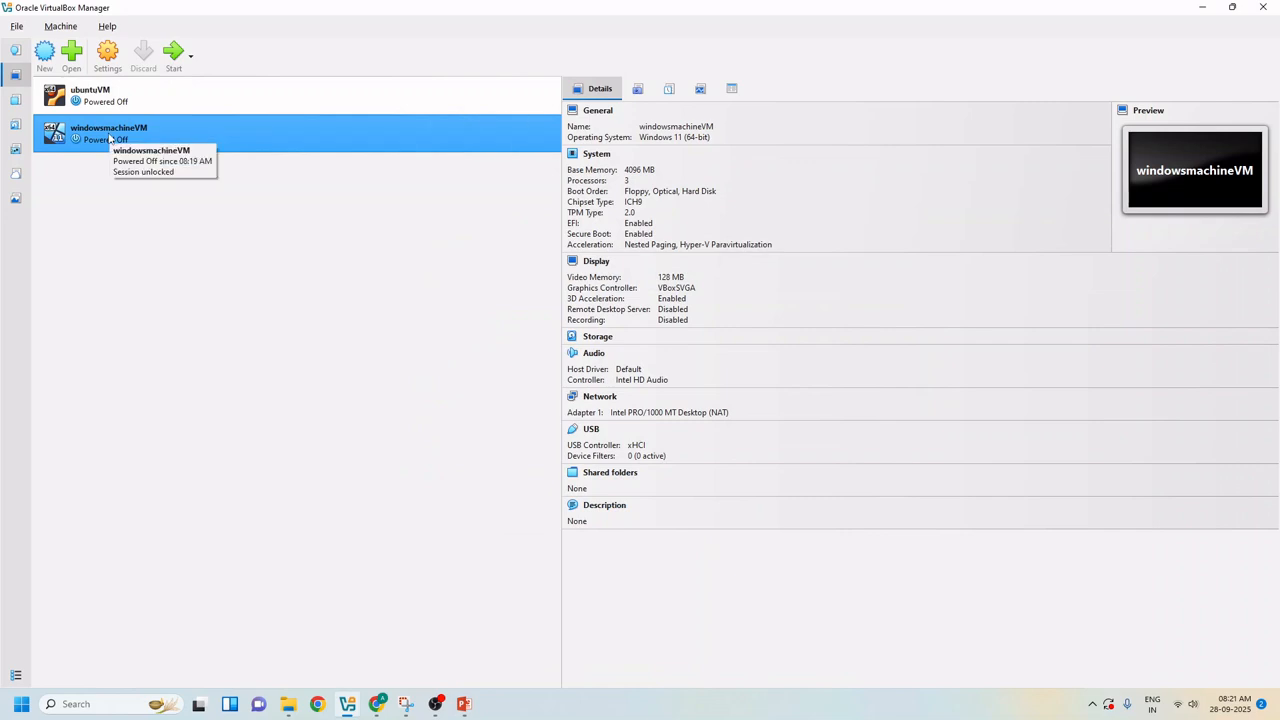
{"action": "left_click", "coordinate": [173, 55]}
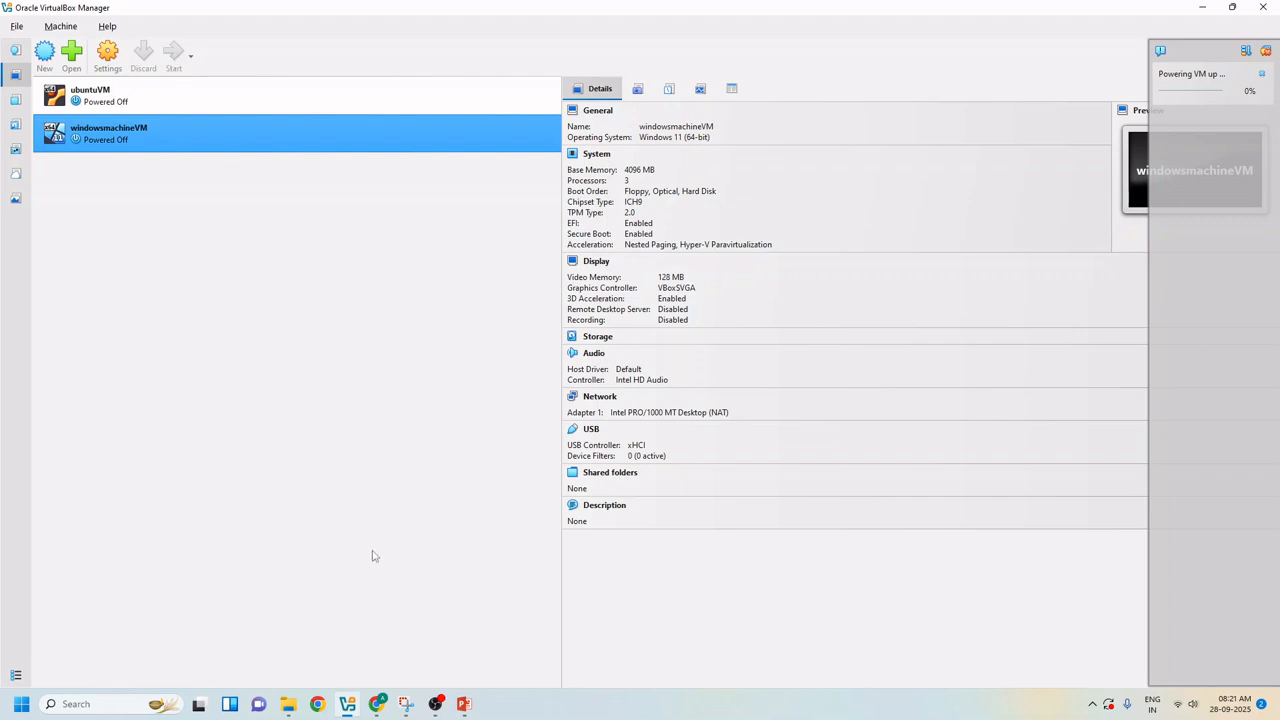
{"action": "left_click", "coordinate": [435, 704]}
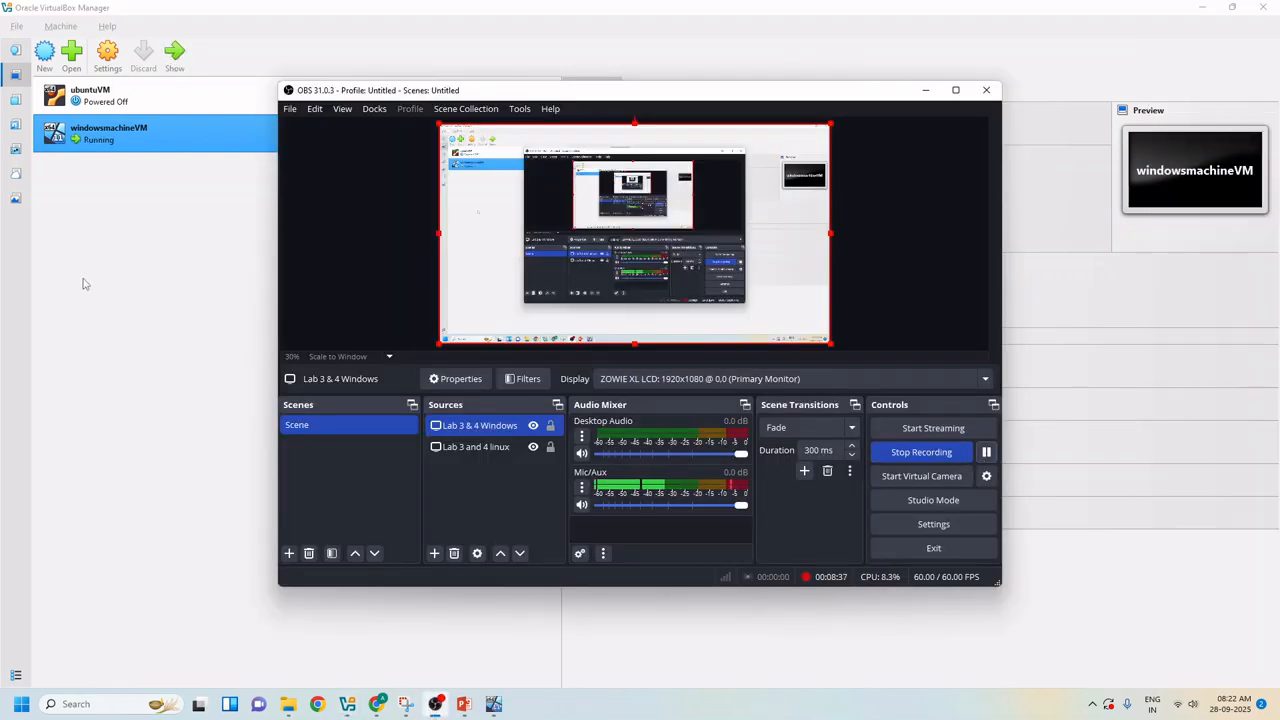
{"action": "left_click", "coordinate": [74, 284]}
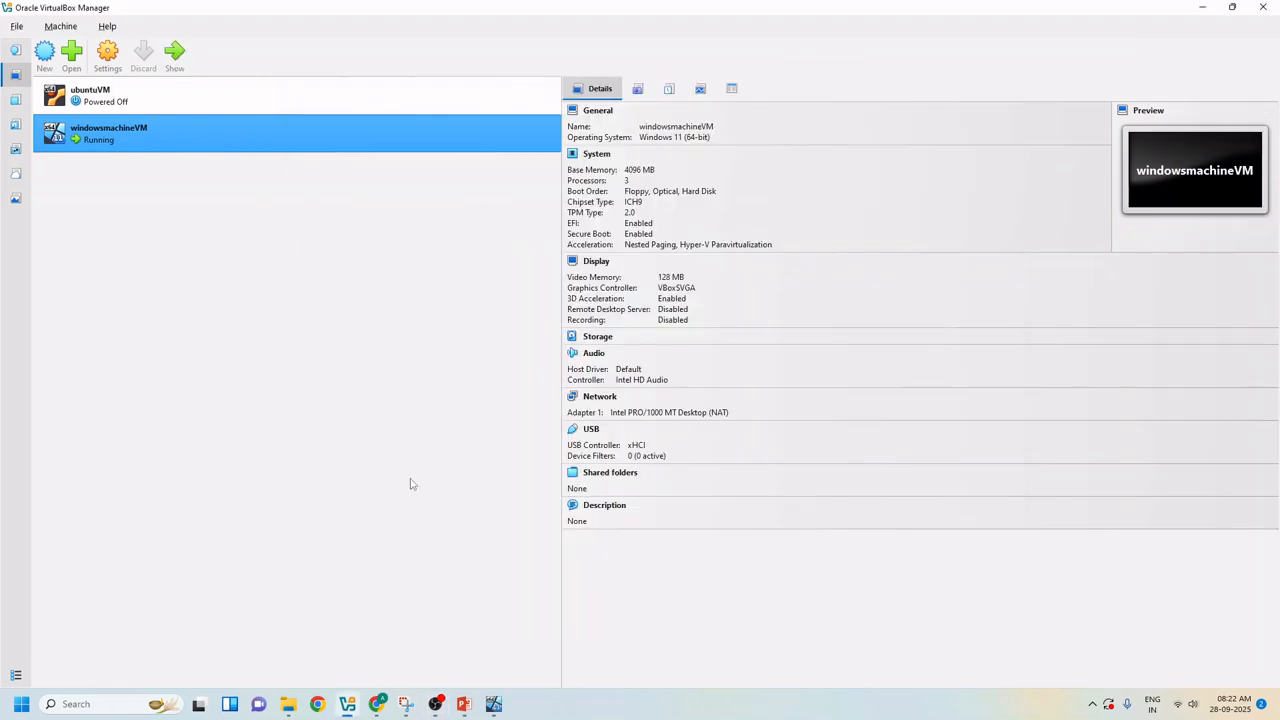
{"action": "left_click", "coordinate": [493, 704]}
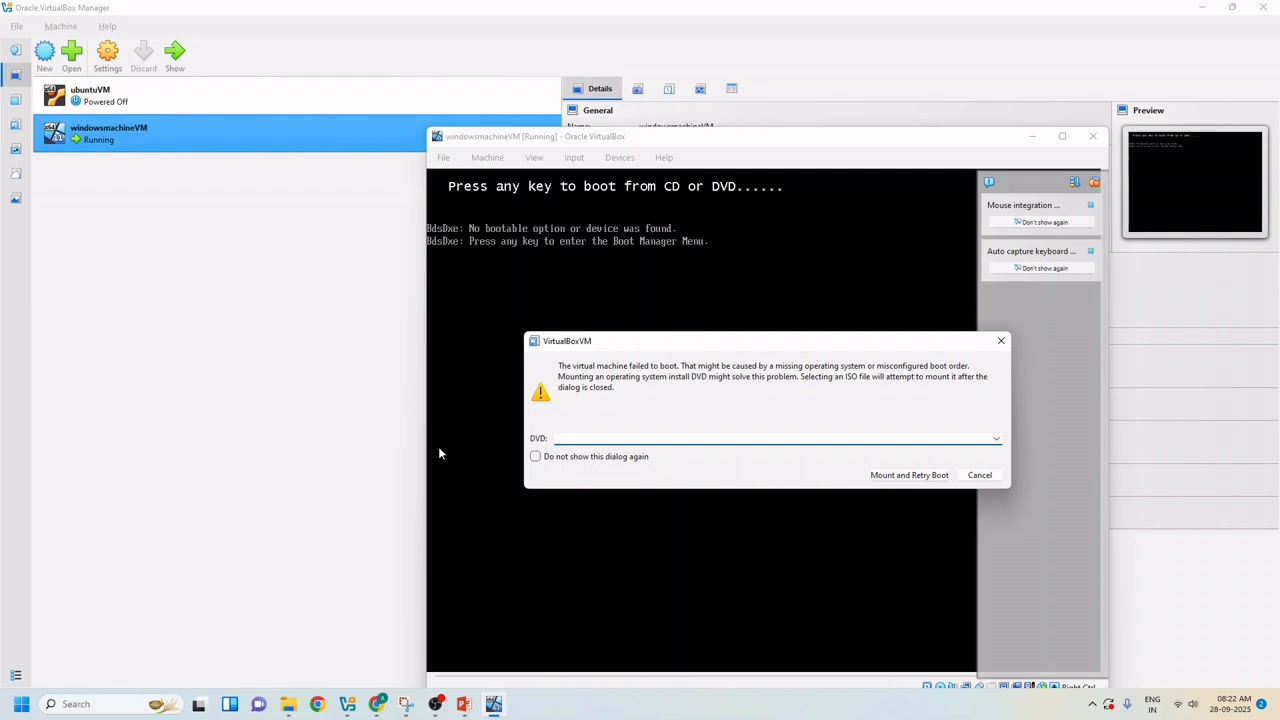
{"action": "left_click", "coordinate": [435, 704]}
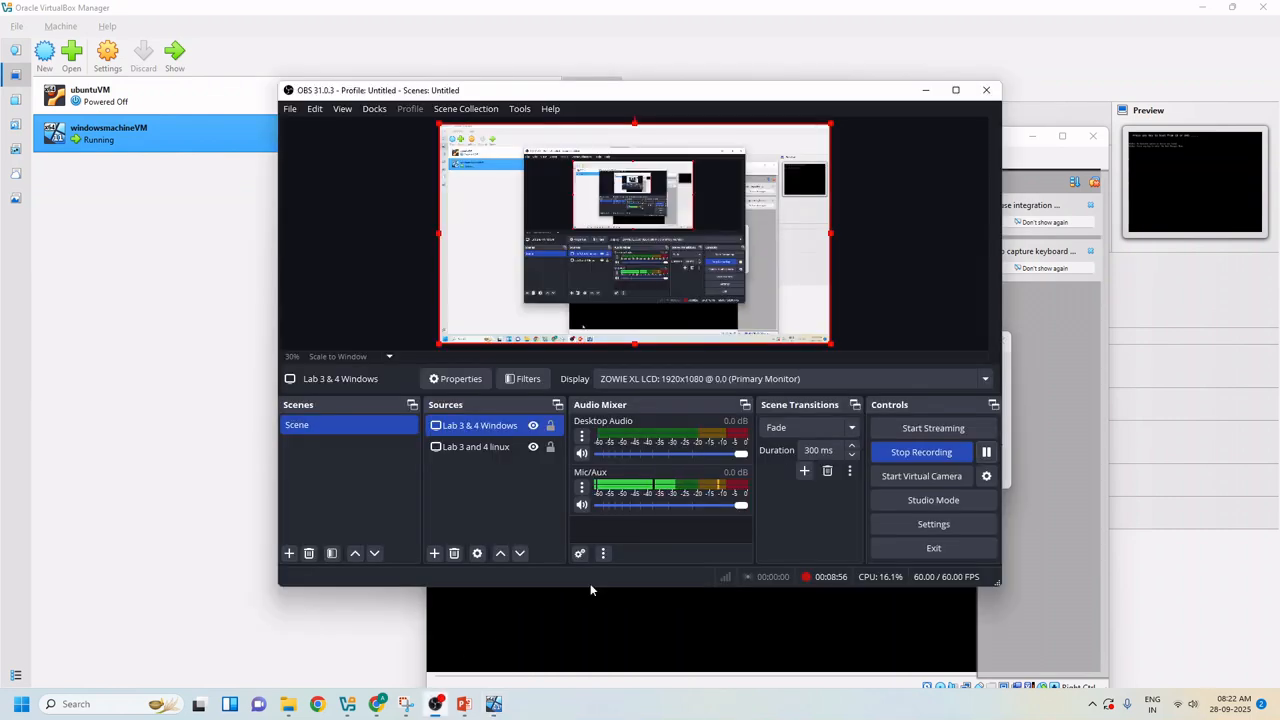
{"action": "left_click", "coordinate": [986, 452]}
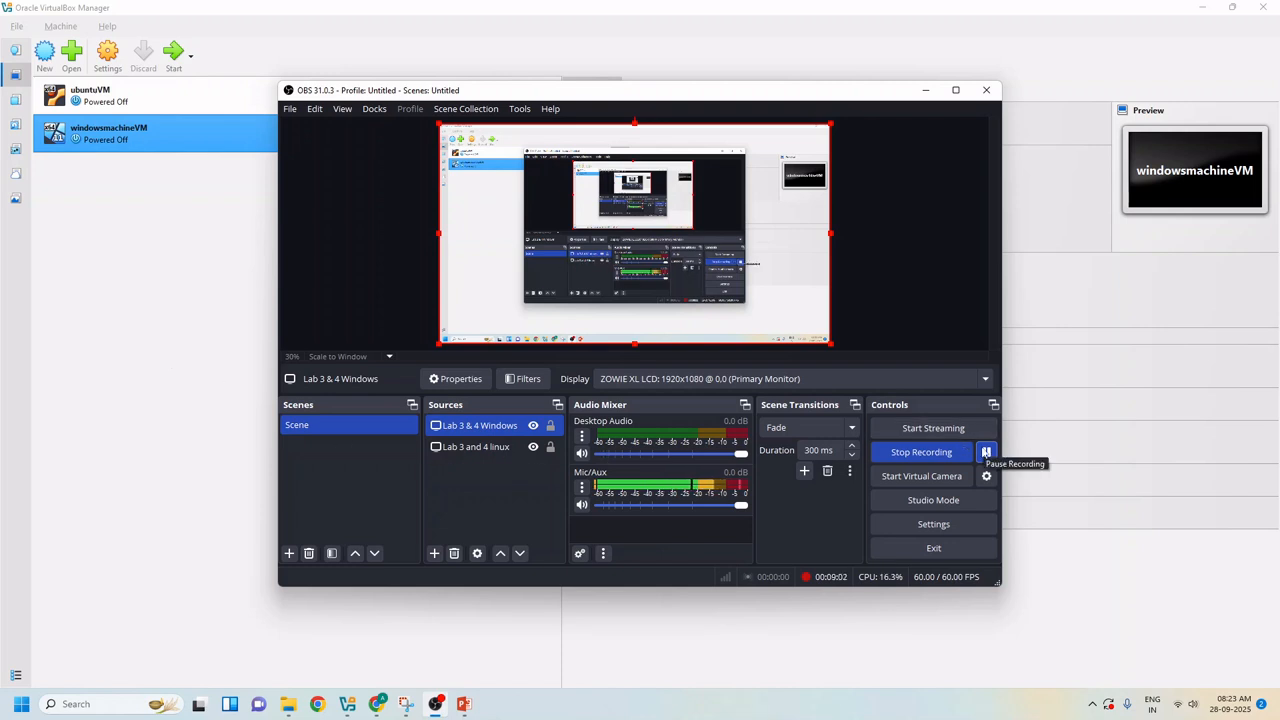
{"action": "left_click", "coordinate": [163, 274]}
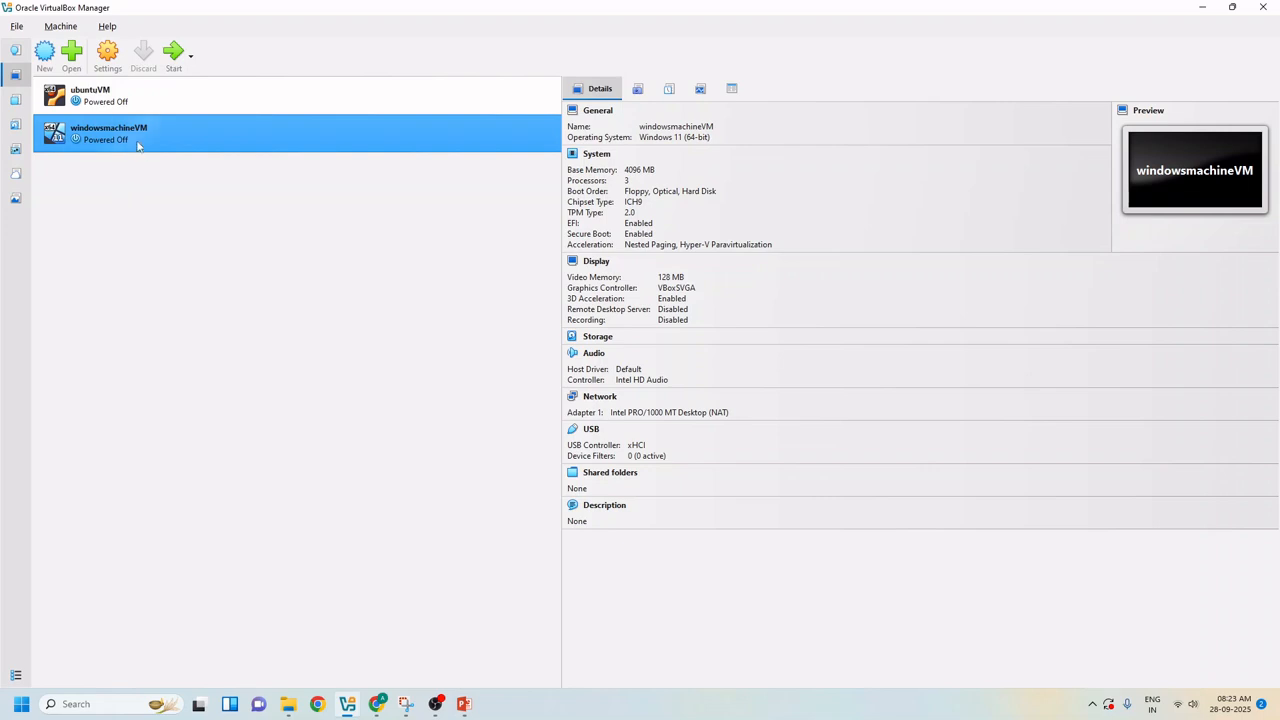
- Reselect Win11_24H2_English_x64.iso as the optical disk on SATA Port 1 in windowsmachineVM's storage settings and save the settings
{"action": "right_click", "coordinate": [101, 129]}
{"action": "left_click", "coordinate": [114, 135]}
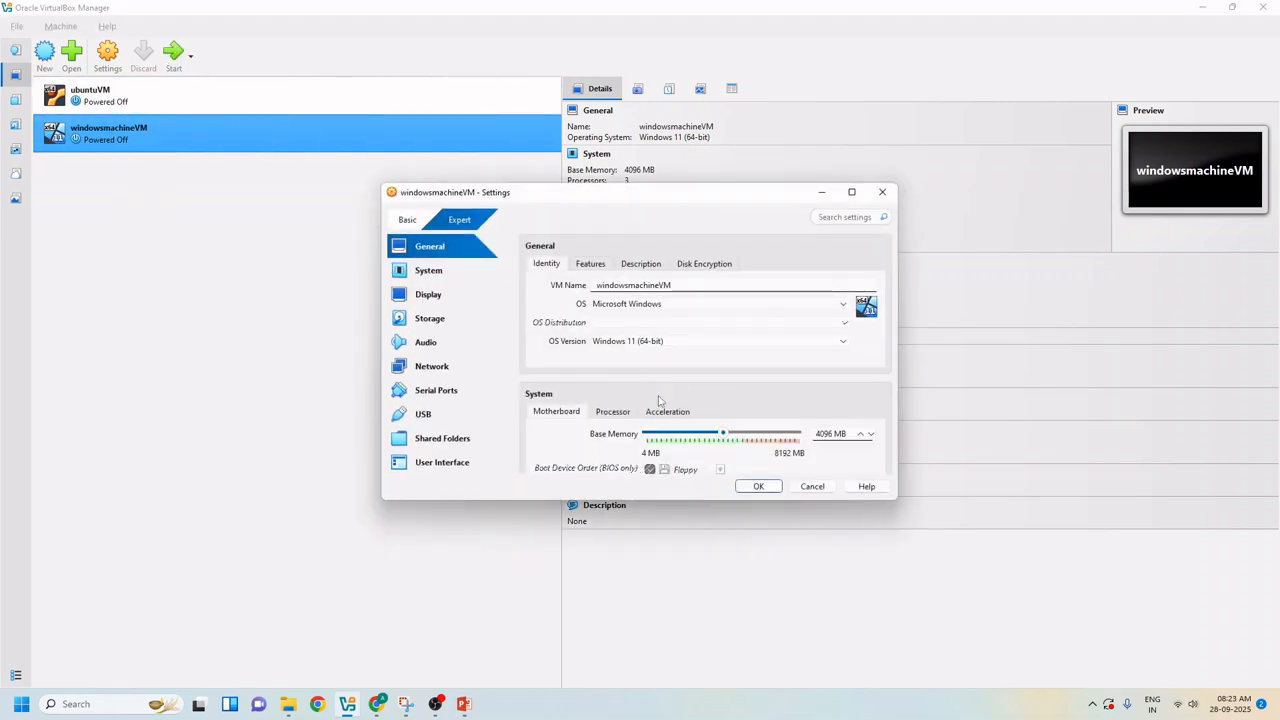
{"action": "key", "text": "Down"}
{"action": "key", "text": "Down"}
{"action": "key", "text": "Down"}
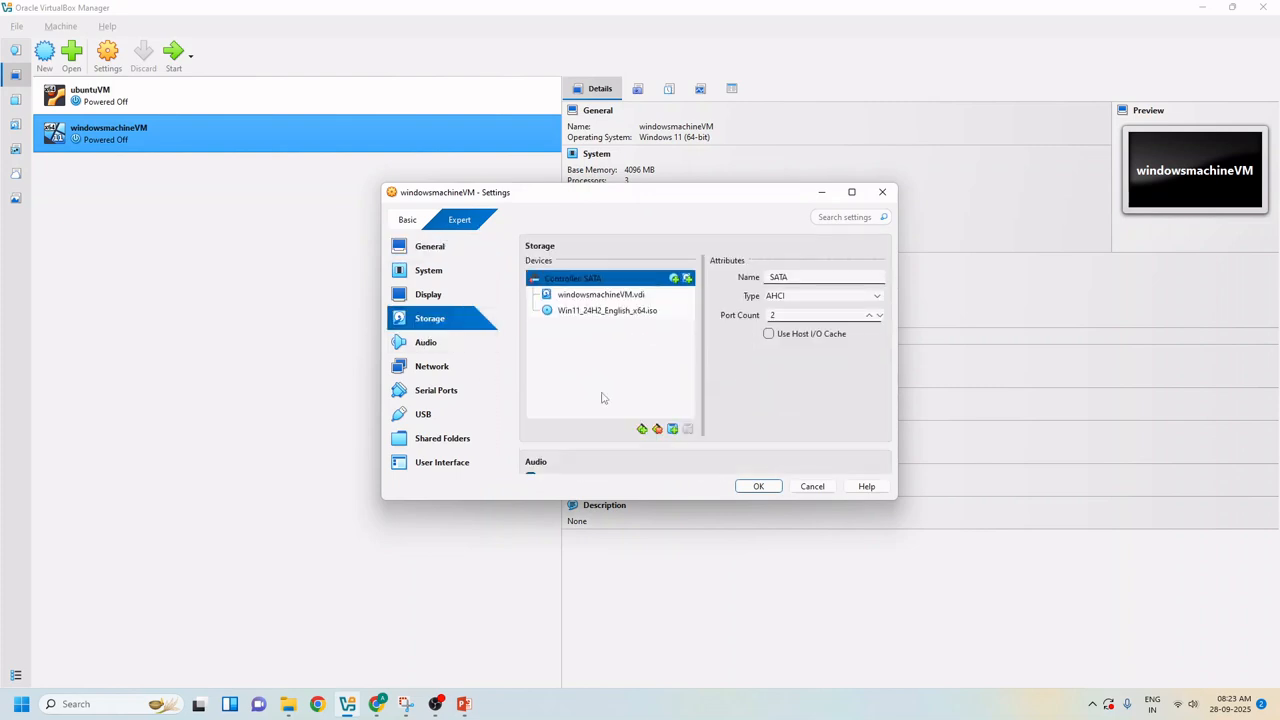
{"action": "left_click", "coordinate": [630, 313]}
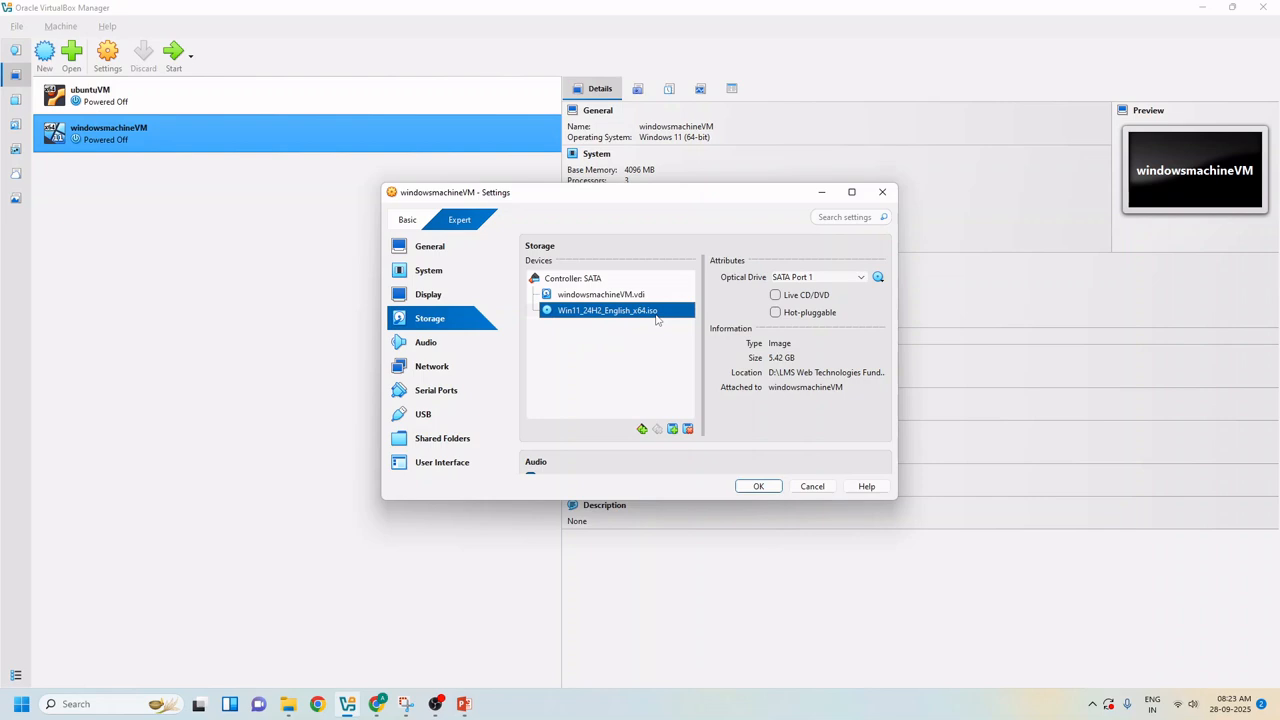
{"action": "left_click", "coordinate": [881, 279]}
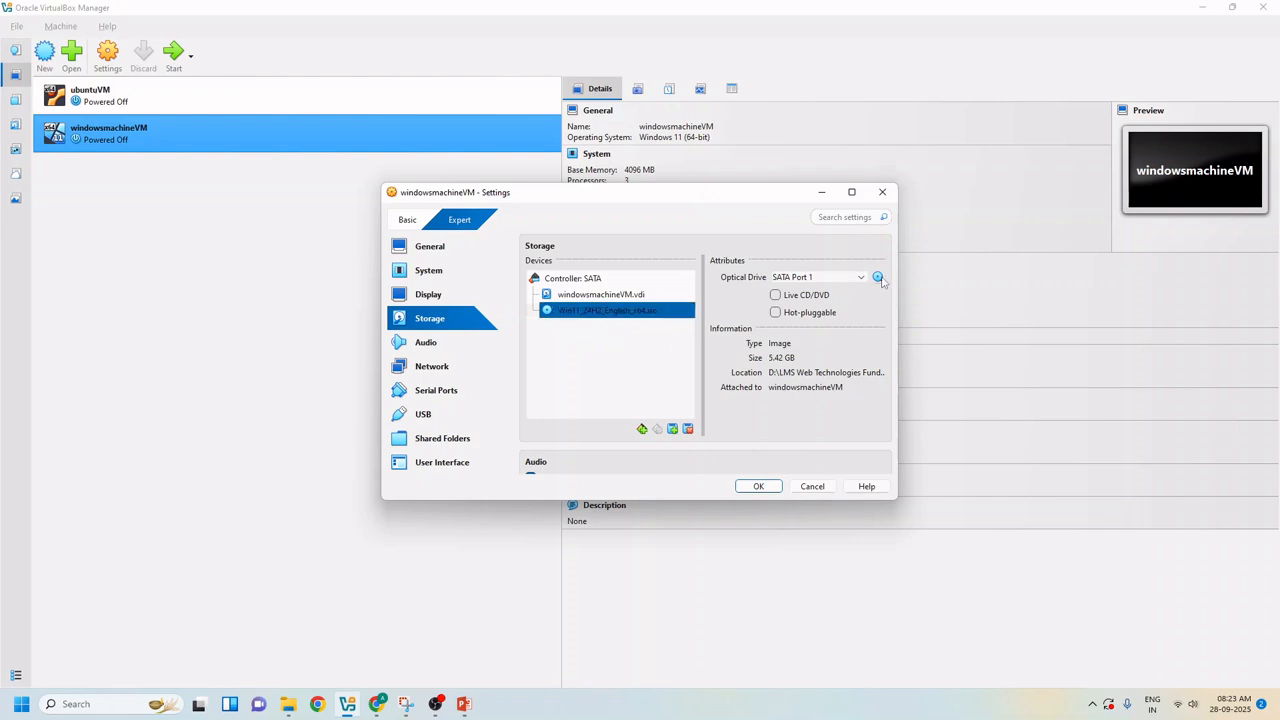
{"action": "left_click", "coordinate": [878, 278]}
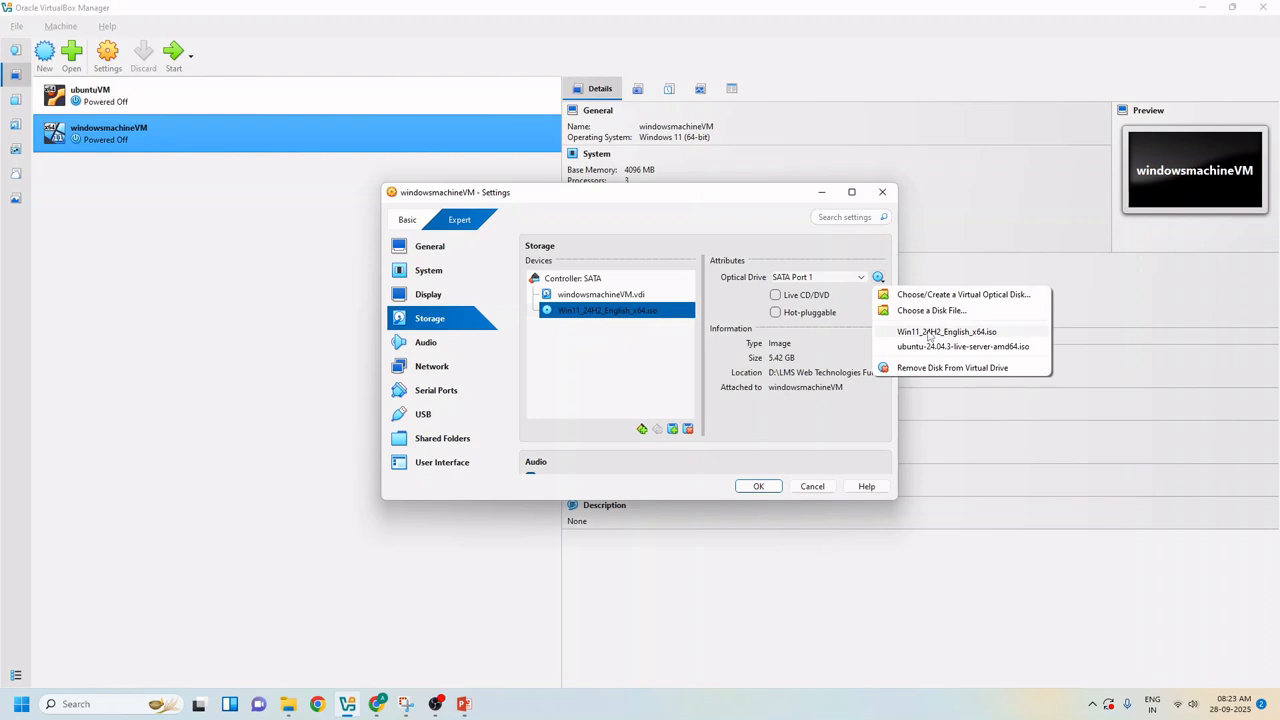
{"action": "left_click", "coordinate": [984, 338]}
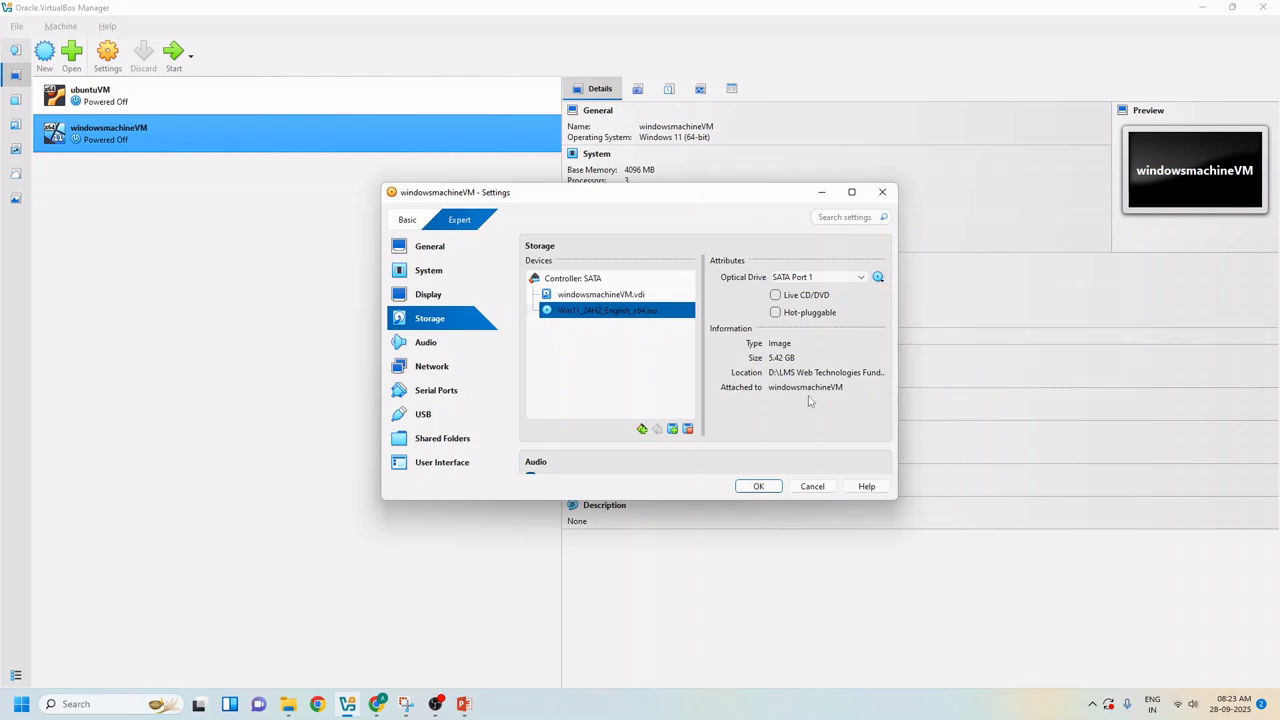
{"action": "left_click", "coordinate": [770, 487]}
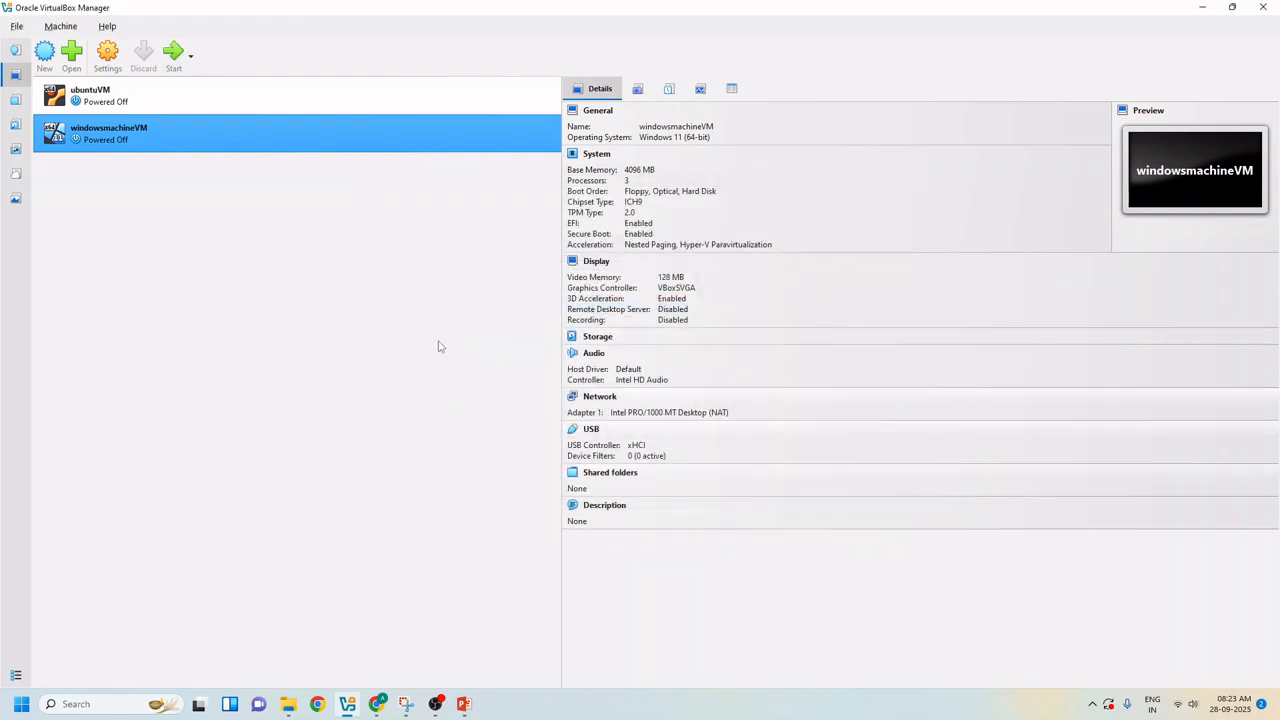
- Start windowsmachineVM from the VirtualBox Manager and move its running window higher on the screen
{"action": "left_click", "coordinate": [172, 58]}
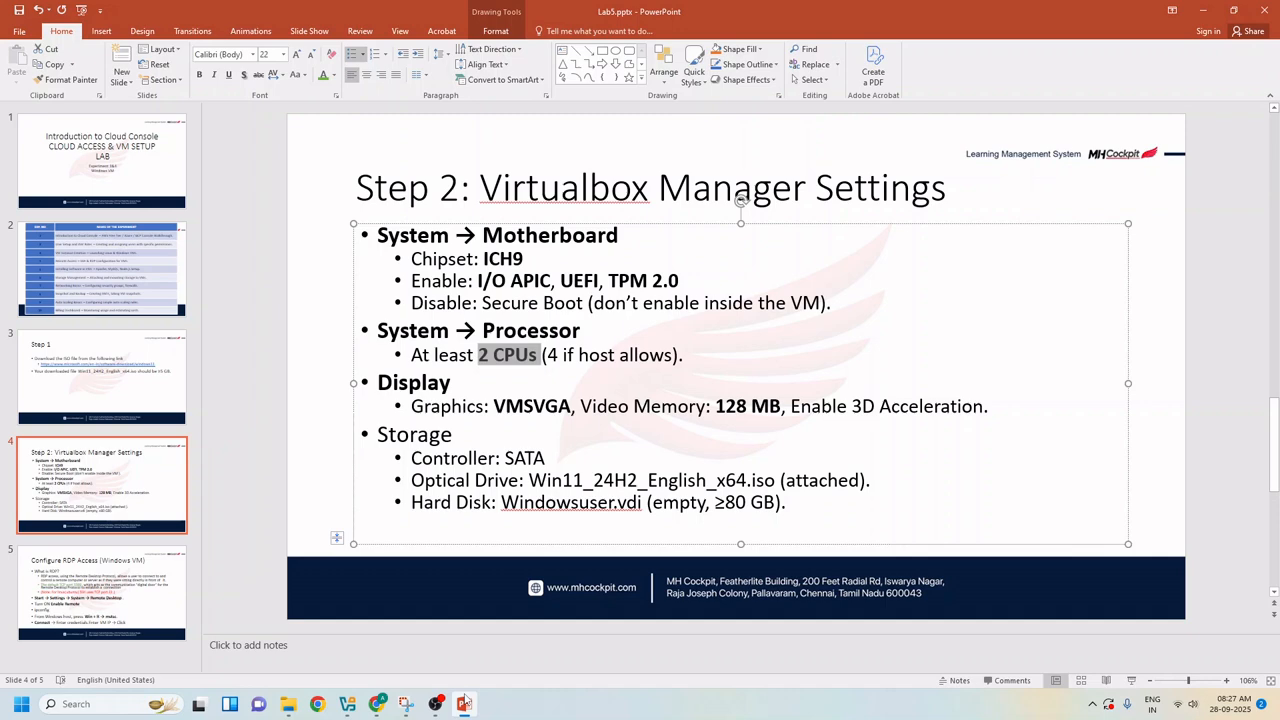
{"action": "left_click", "coordinate": [465, 703]}
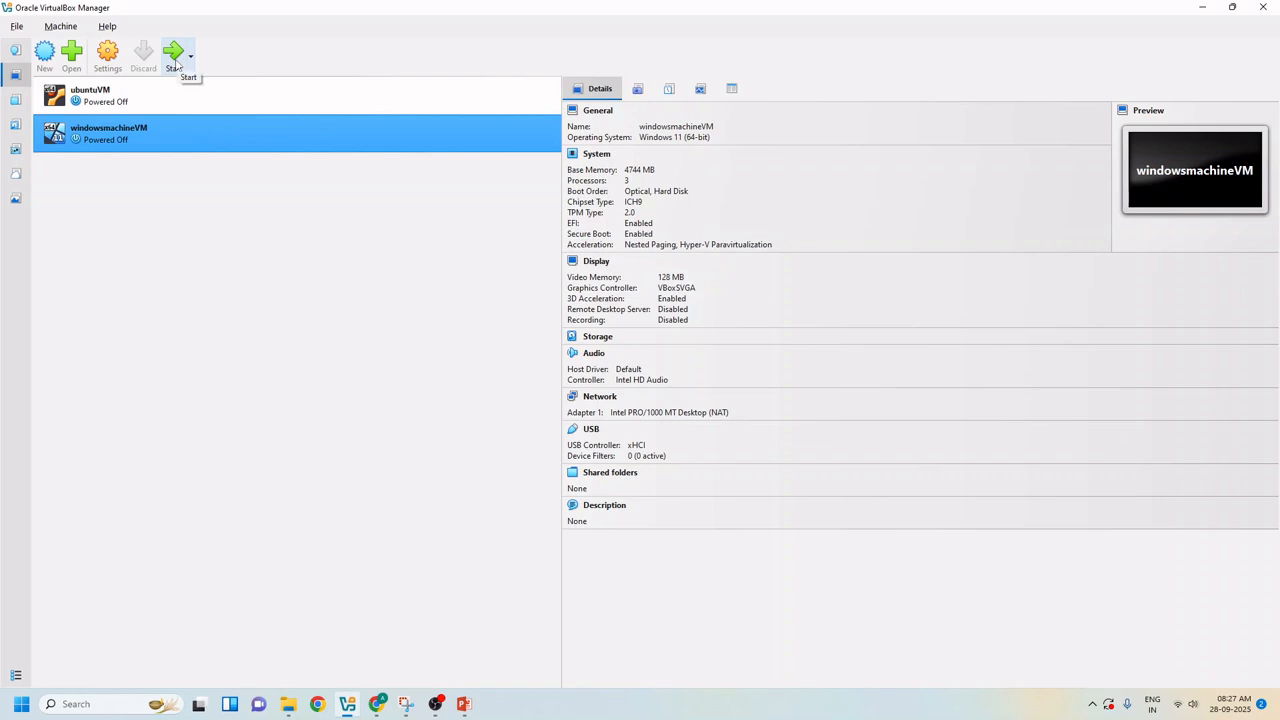
{"action": "left_click", "coordinate": [173, 62]}
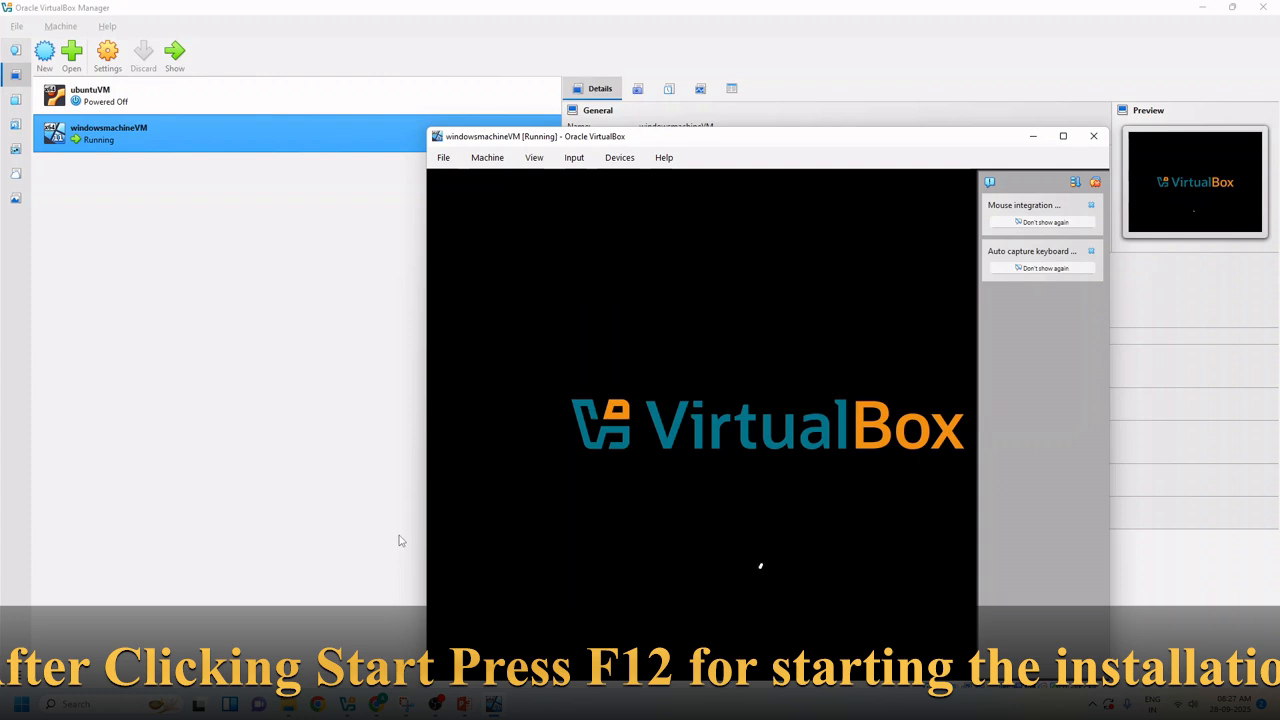
{"action": "left_click_drag", "start_coordinate": [746, 136], "coordinate": [715, 60]}
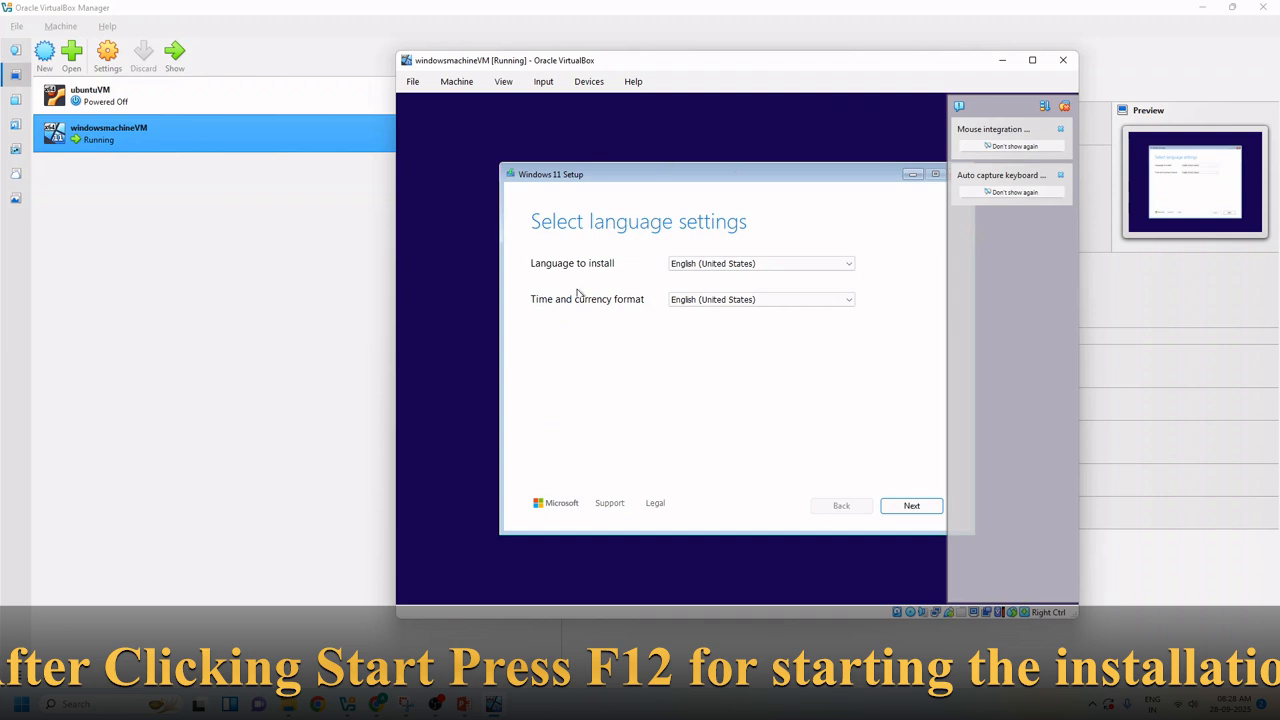
- Accept English (United States) and the US keyboard, and choose Install Windows 11 with agreement to delete everything
{"action": "left_click", "coordinate": [906, 508]}
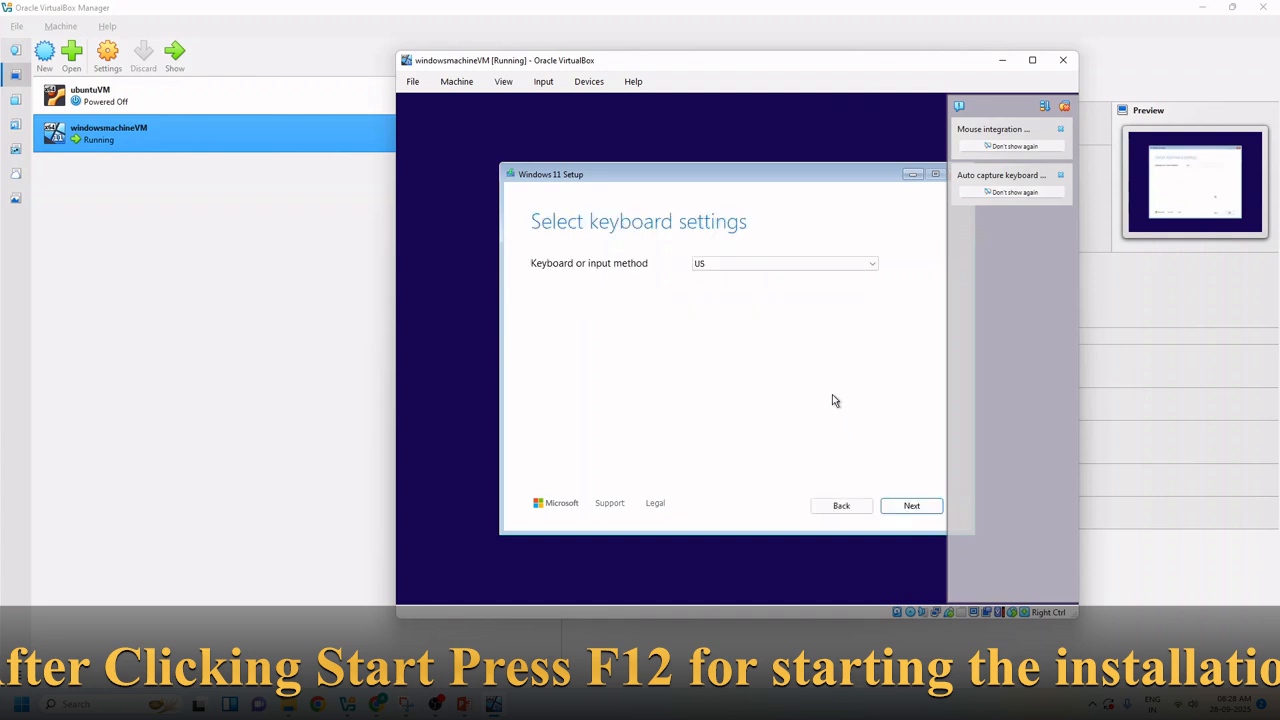
{"action": "left_click", "coordinate": [912, 507]}
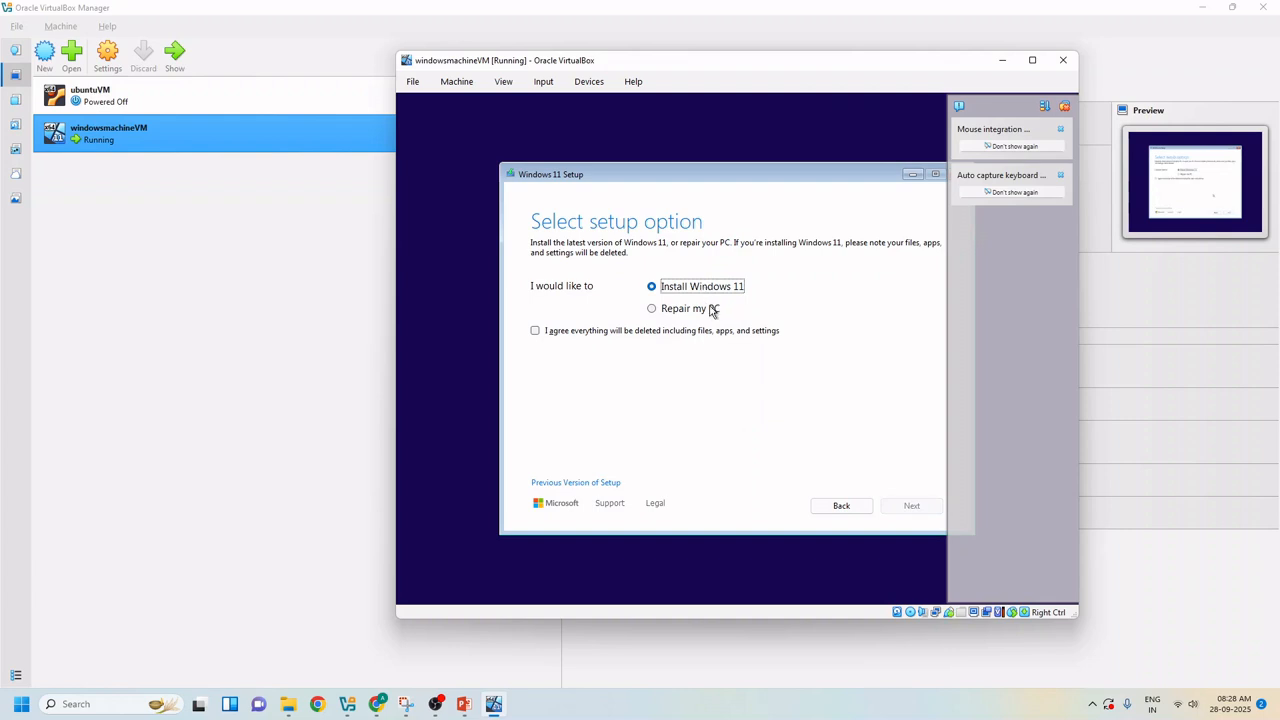
{"action": "left_click", "coordinate": [585, 338]}
{"action": "left_click", "coordinate": [910, 506]}
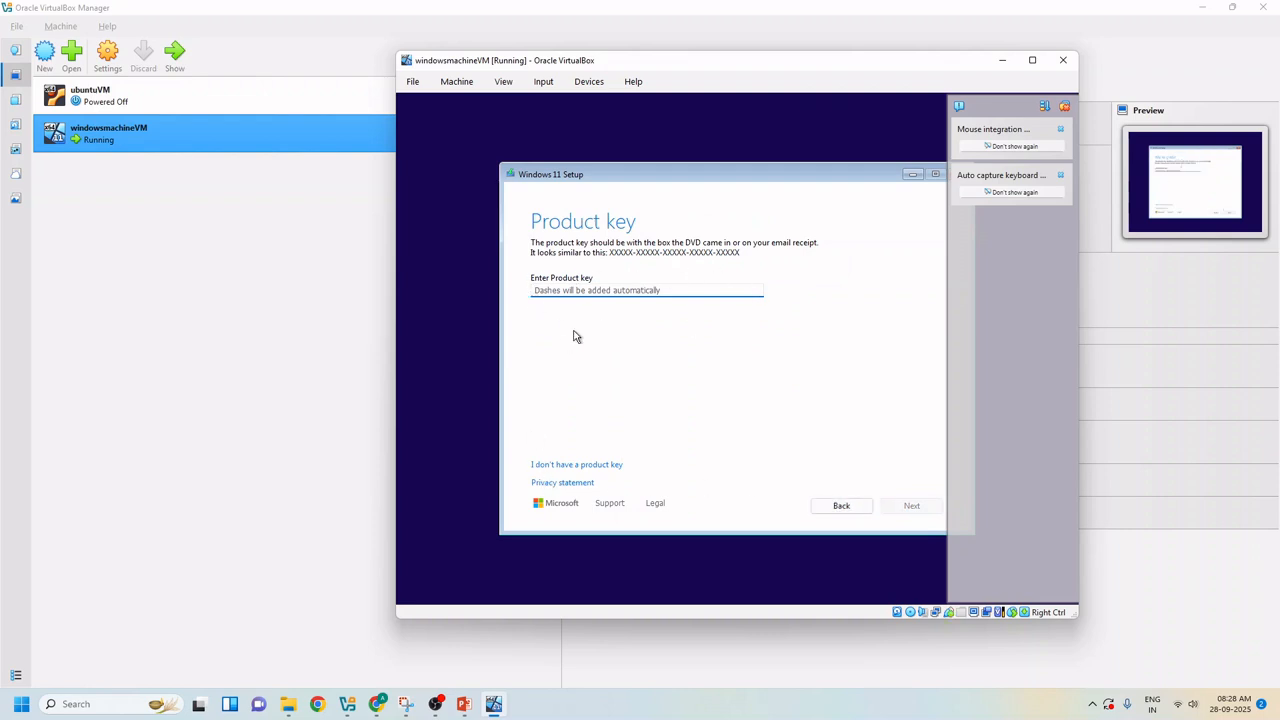
- Continue Windows 11 Setup without a product key and choose the Windows 11 Home image
{"action": "left_click", "coordinate": [584, 466]}
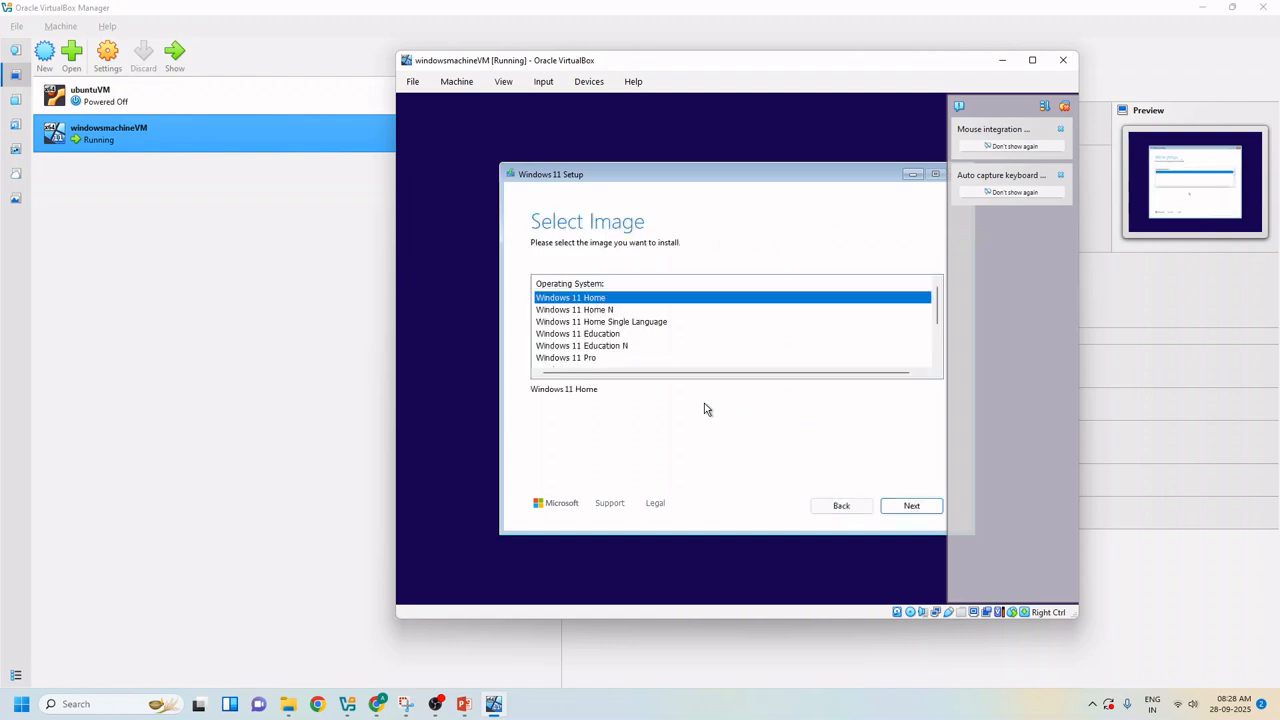
{"action": "left_click", "coordinate": [931, 511]}
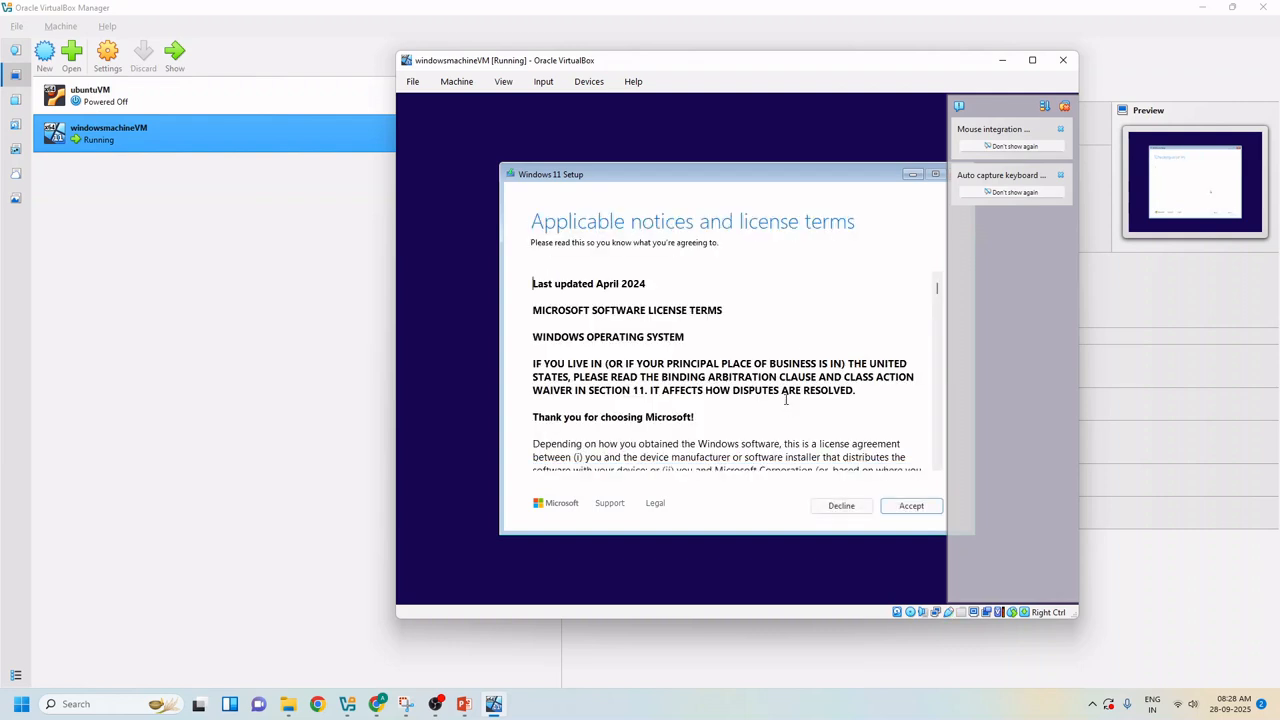
- Read through and accept the license terms, and install Windows 11 on Disk 0 Unallocated Space
{"action": "scroll", "coordinate": [751, 369], "scroll_direction": "down", "scroll_amount": 6}
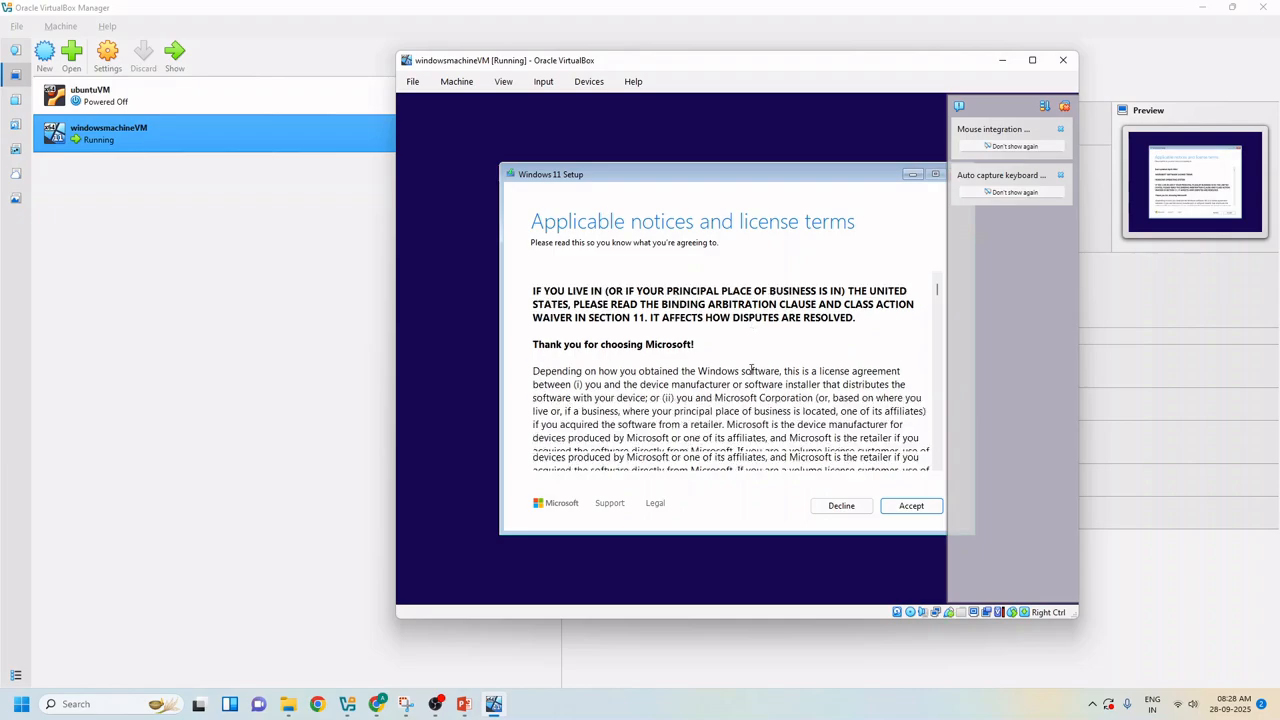
{"action": "scroll", "coordinate": [751, 369], "scroll_direction": "down", "scroll_amount": 15}
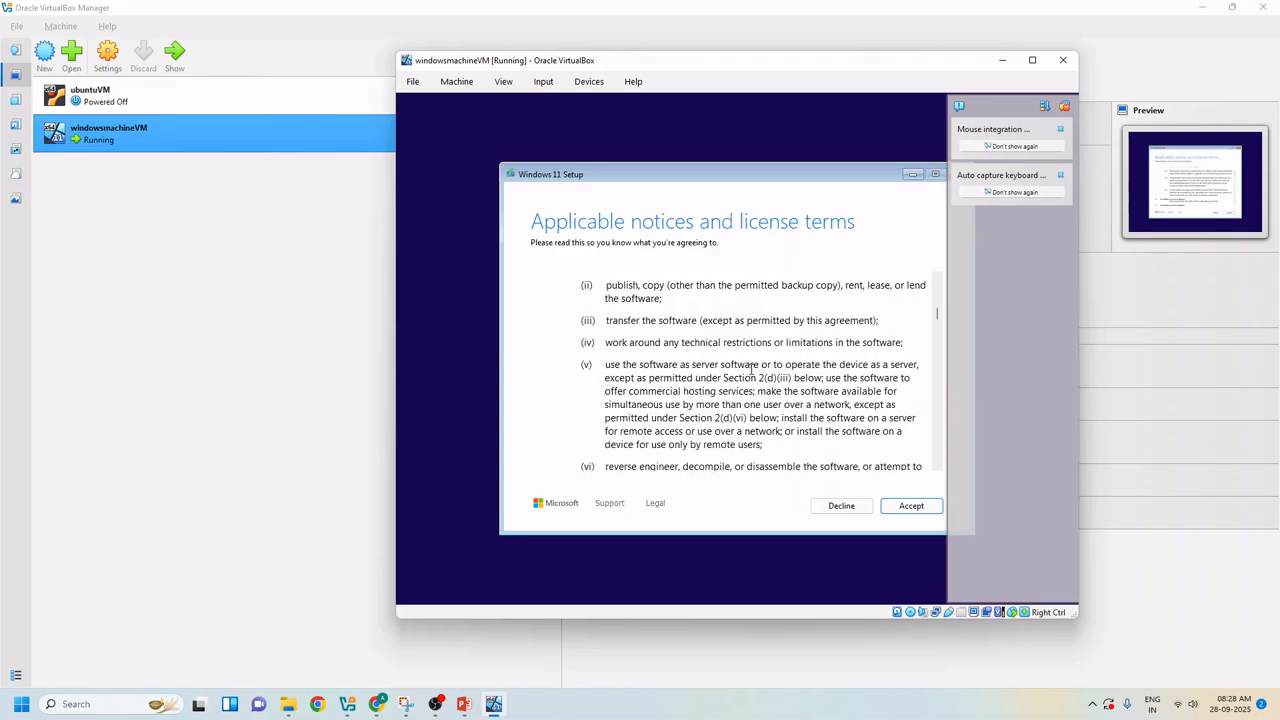
{"action": "scroll", "coordinate": [751, 369], "scroll_direction": "down", "scroll_amount": 5}
{"action": "left_click_drag", "start_coordinate": [938, 331], "coordinate": [945, 477]}
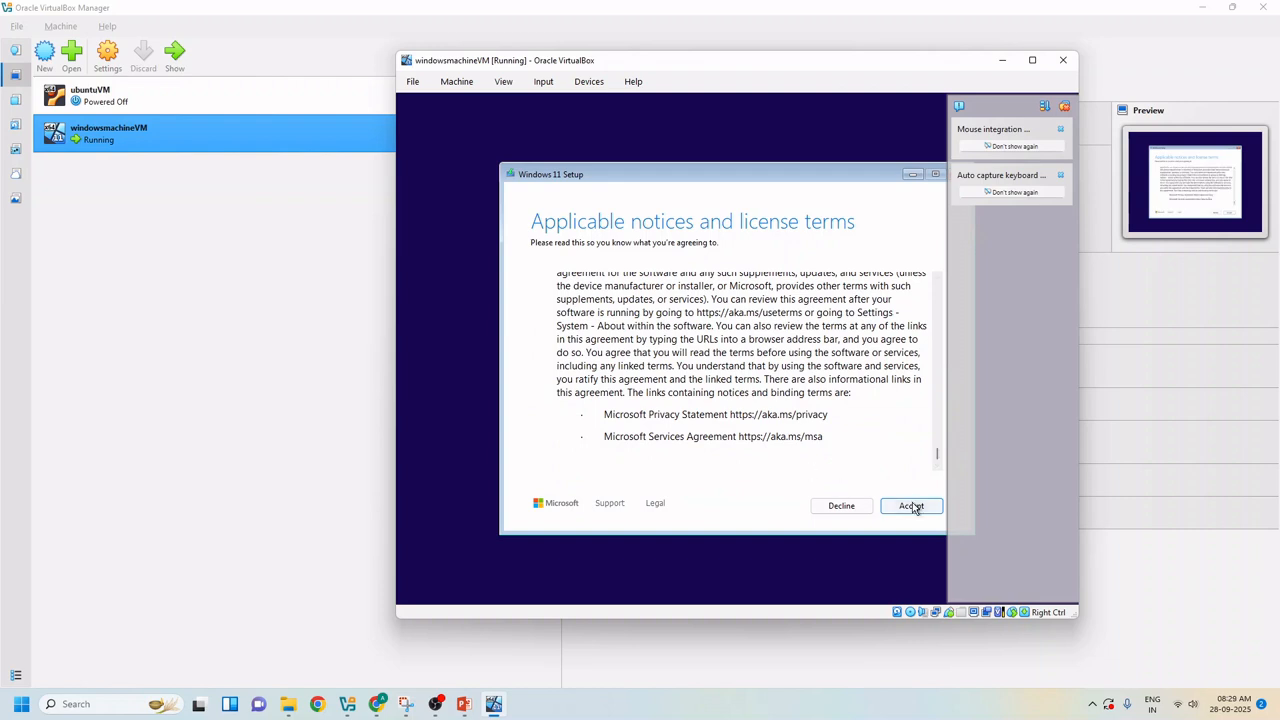
{"action": "left_click", "coordinate": [911, 505]}
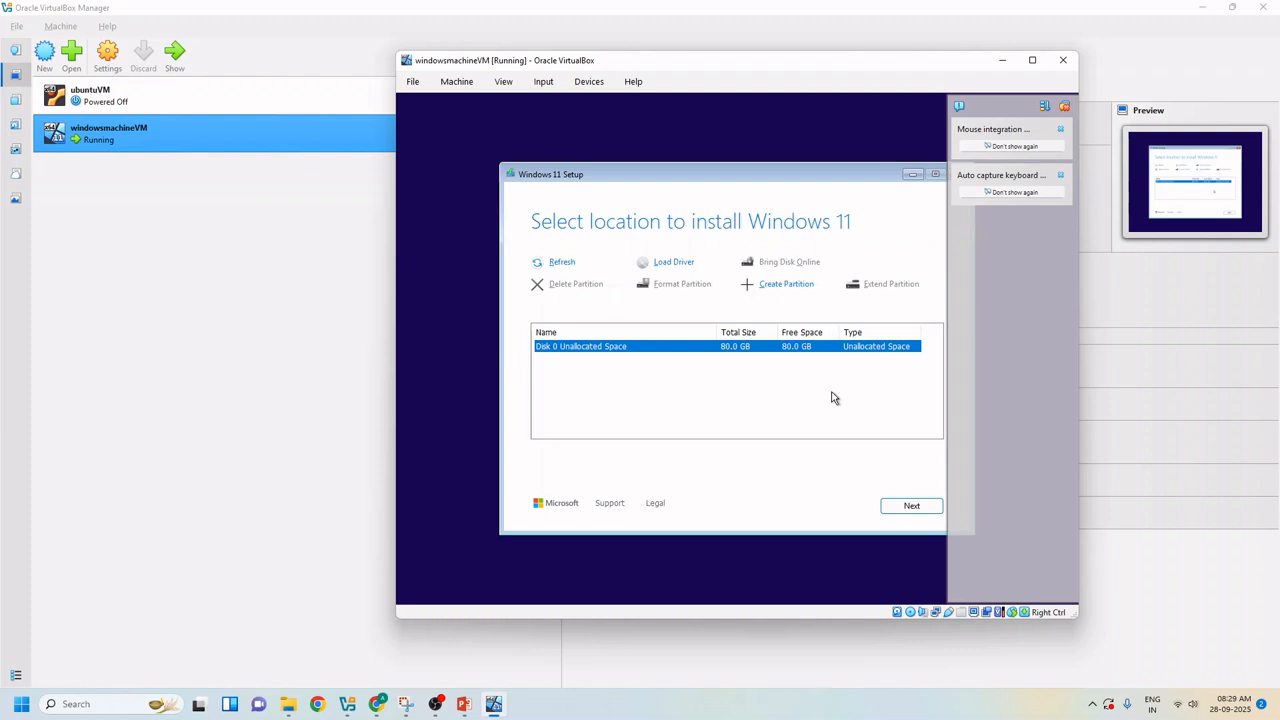
{"action": "left_click", "coordinate": [906, 507]}
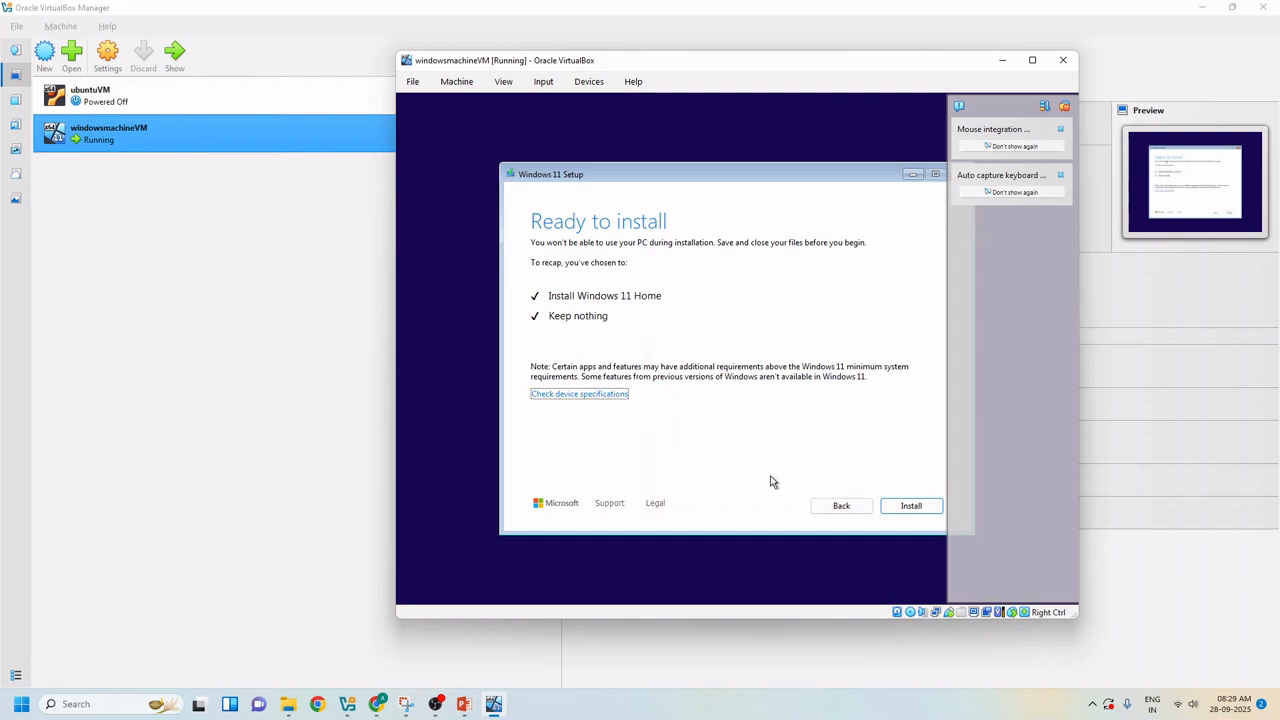
{"action": "left_click", "coordinate": [924, 508]}
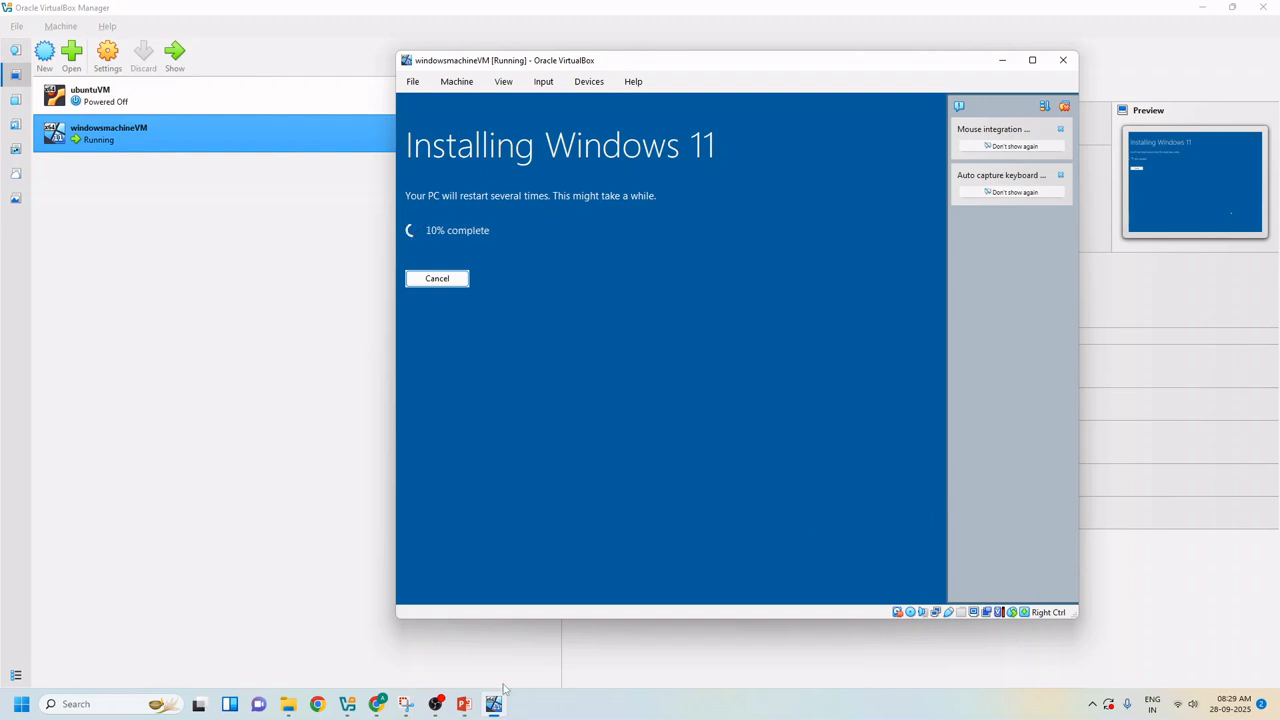
{"action": "left_click", "coordinate": [435, 704]}
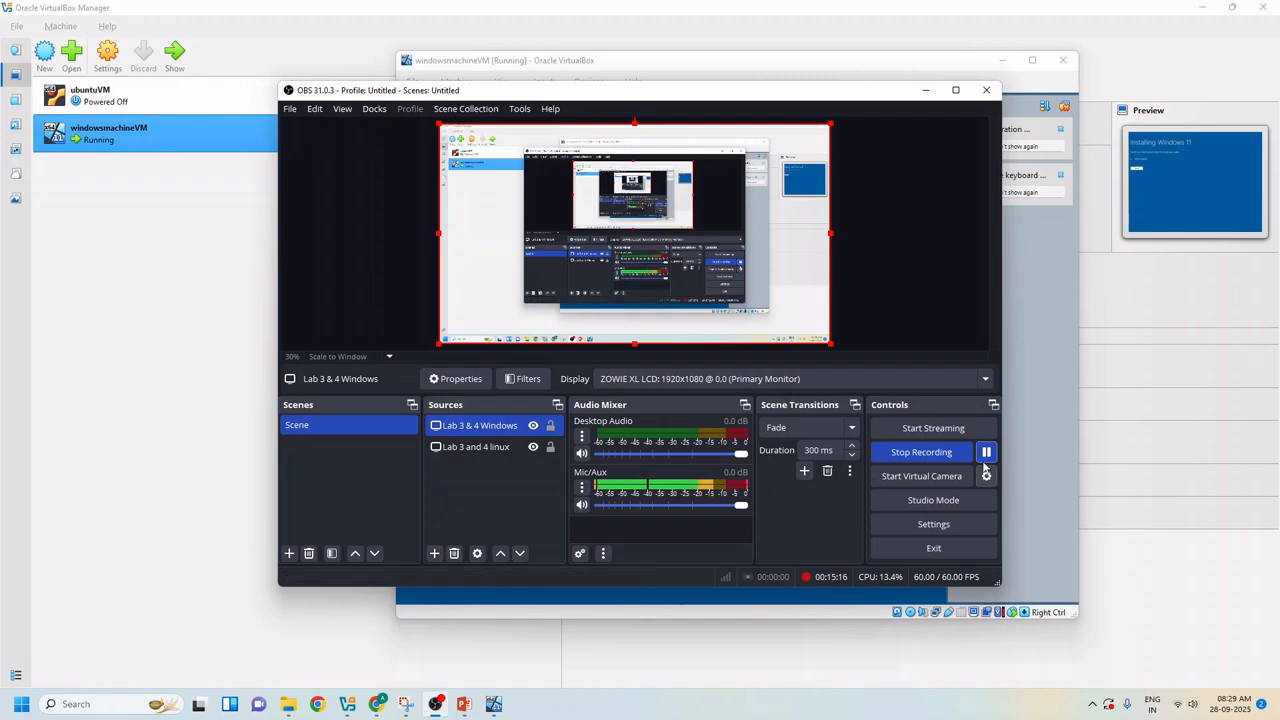
{"action": "left_click", "coordinate": [986, 455]}
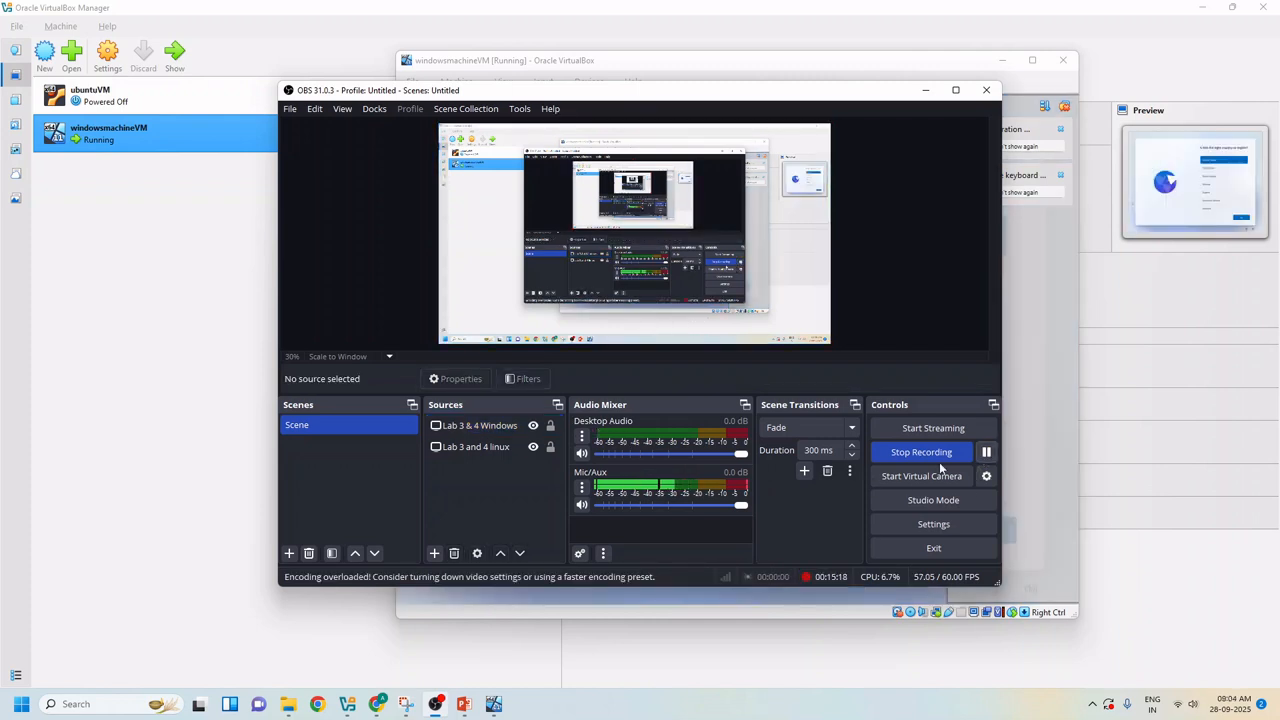
- Return to the windowsmachineVM window and confirm India as the country or region in Windows setup
{"action": "left_click", "coordinate": [494, 704]}
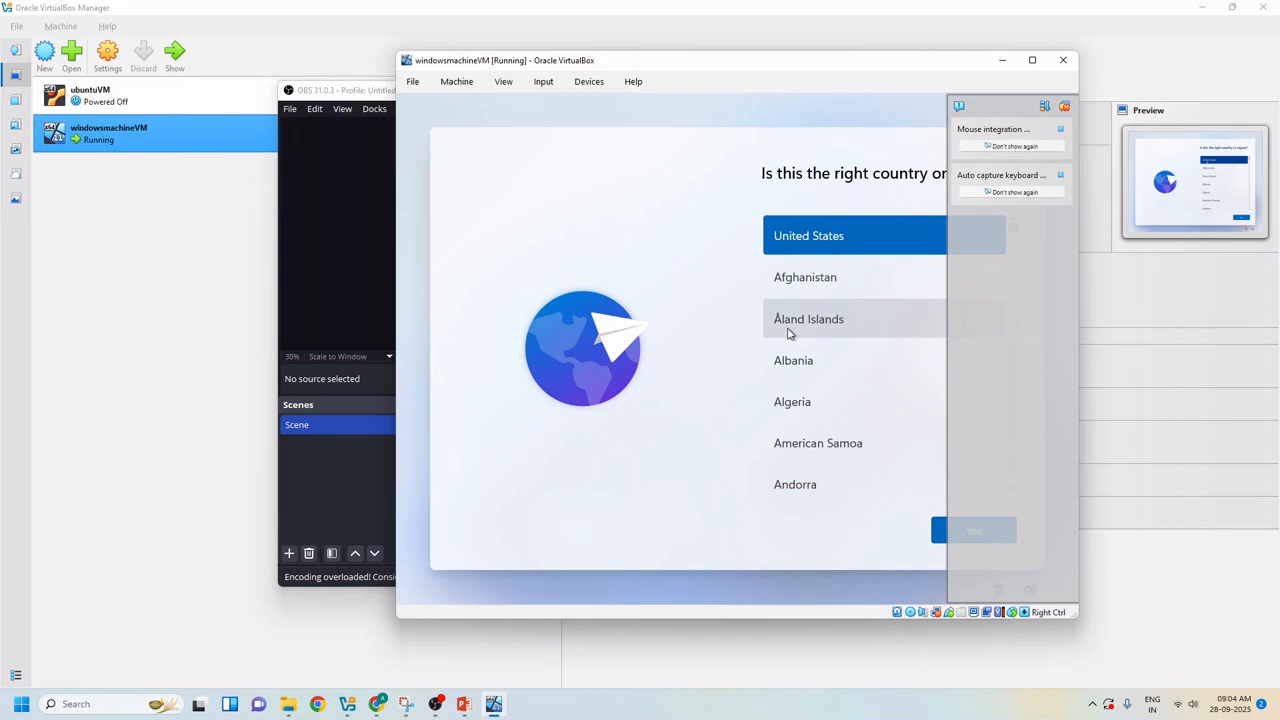
{"action": "scroll", "coordinate": [800, 337], "scroll_direction": "down", "scroll_amount": 5}
{"action": "scroll", "coordinate": [800, 339], "scroll_direction": "down", "scroll_amount": 8}
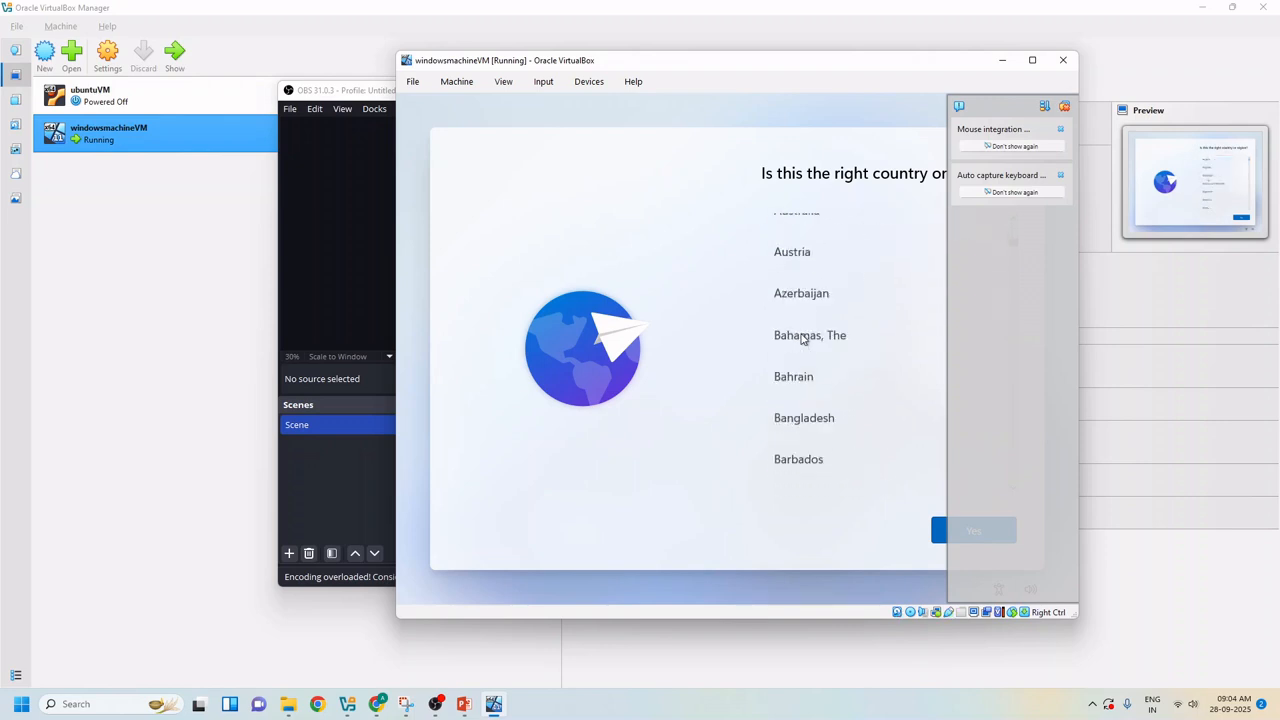
{"action": "scroll", "coordinate": [801, 339], "scroll_direction": "down", "scroll_amount": 2}
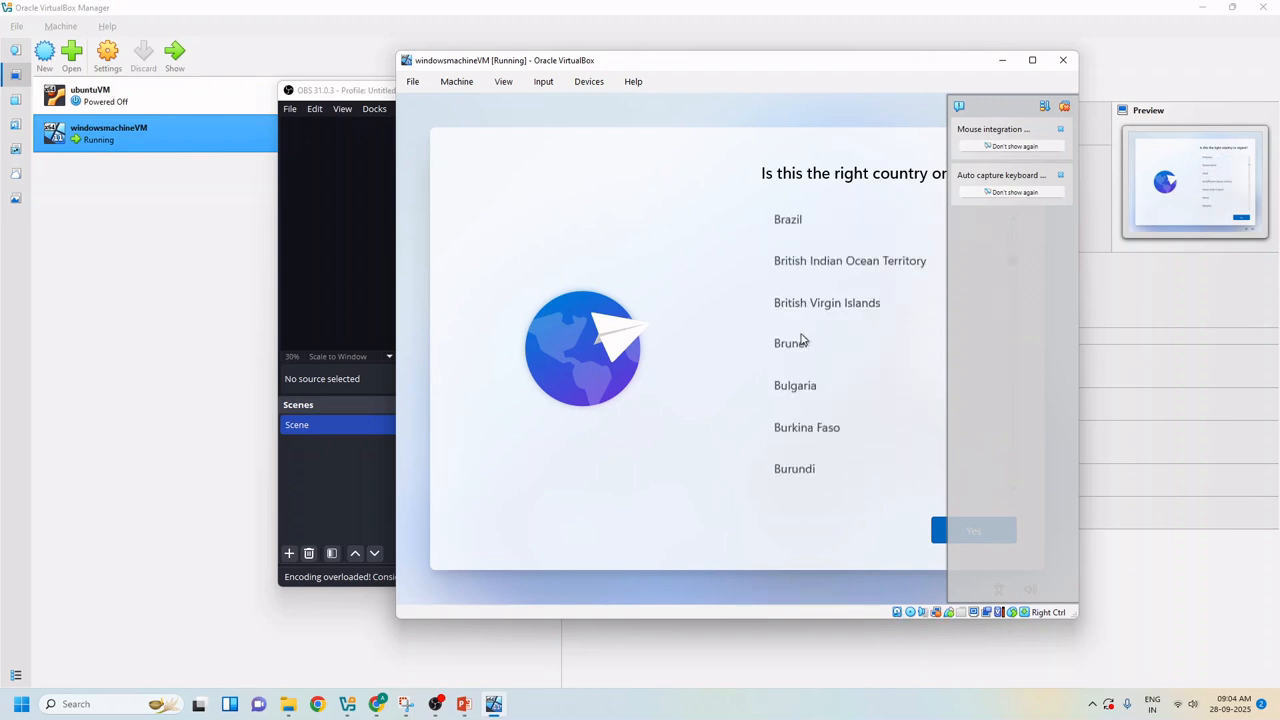
{"action": "scroll", "coordinate": [801, 340], "scroll_direction": "down", "scroll_amount": 7}
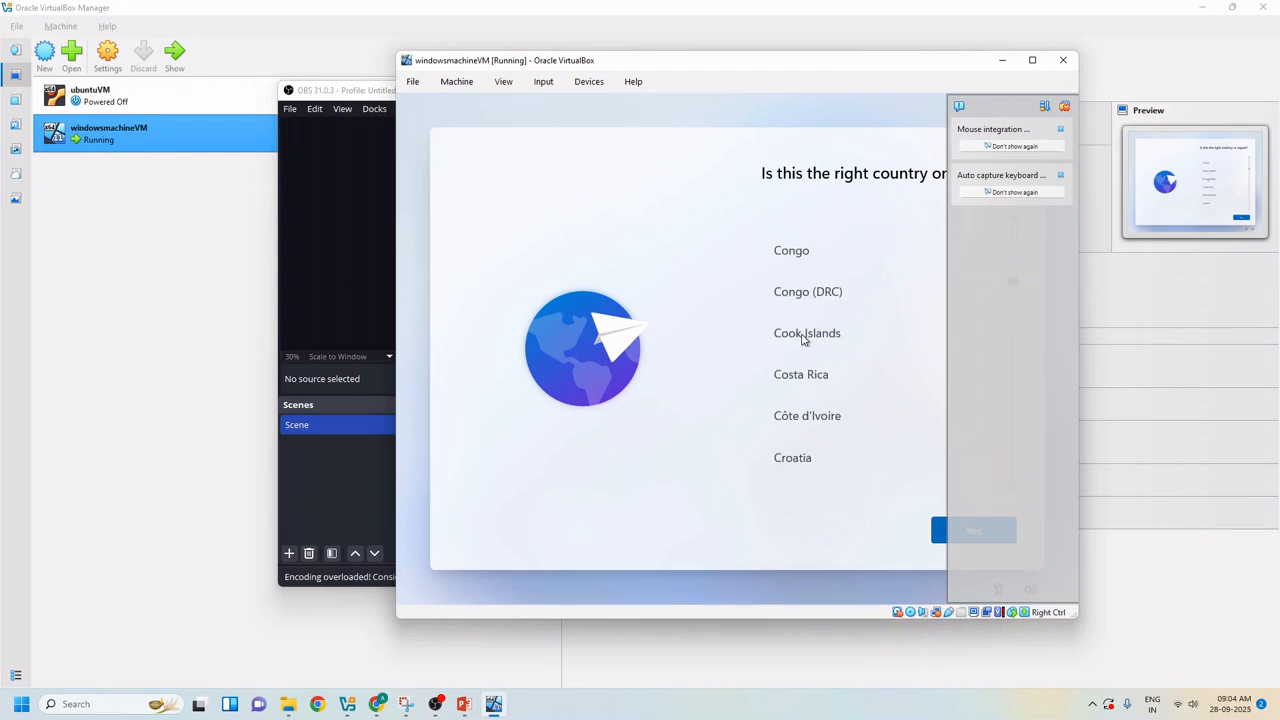
{"action": "scroll", "coordinate": [801, 339], "scroll_direction": "down", "scroll_amount": 10}
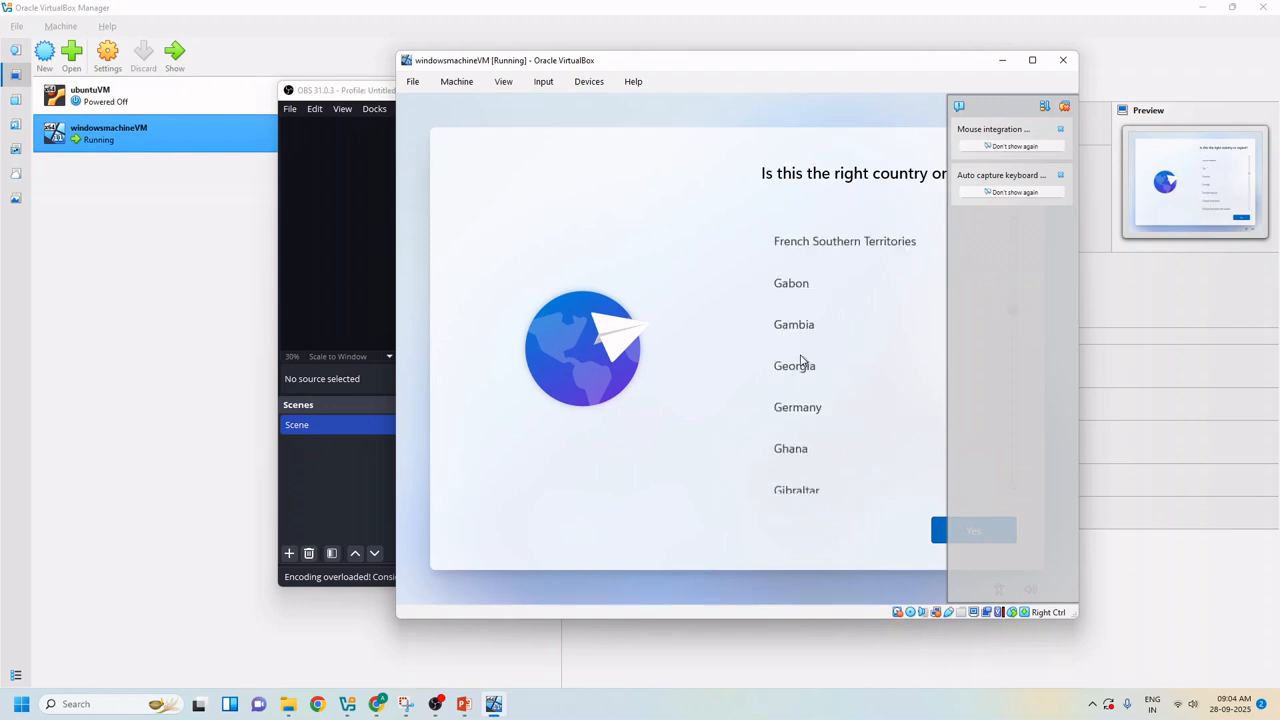
{"action": "scroll", "coordinate": [800, 360], "scroll_direction": "down", "scroll_amount": 8}
{"action": "left_click", "coordinate": [795, 313]}
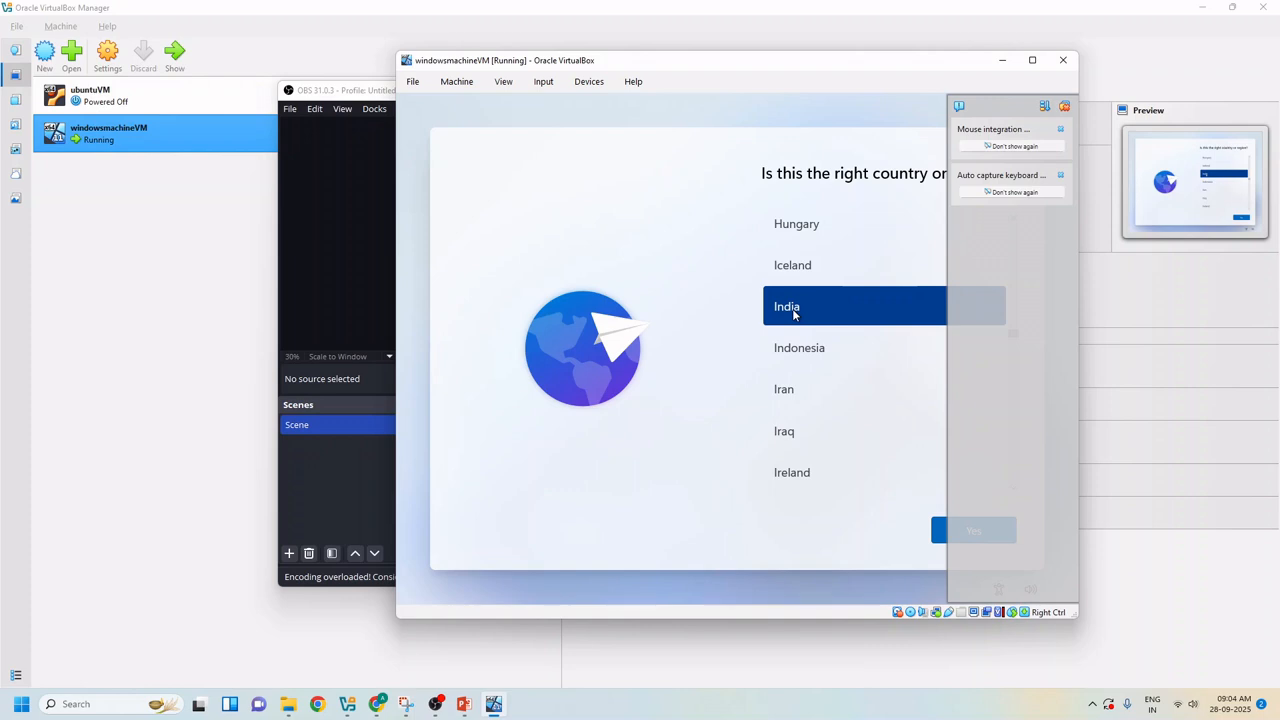
{"action": "key", "text": "Return"}
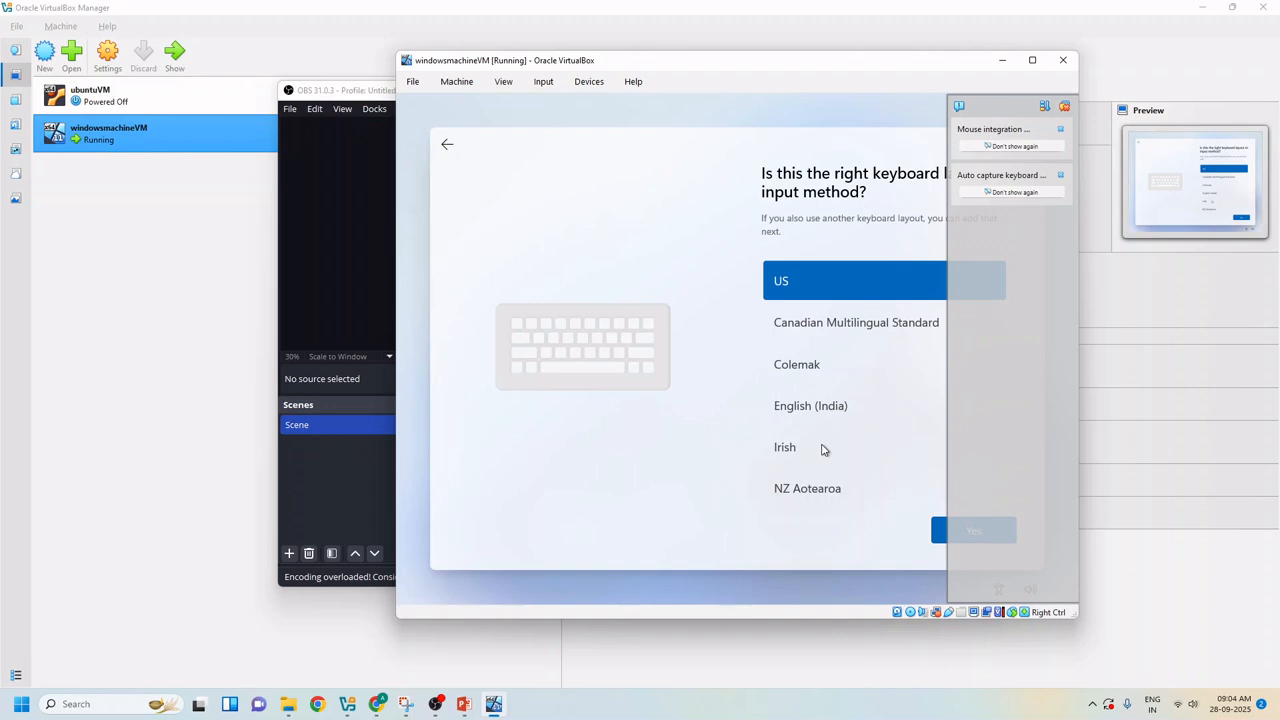
- Accept the US keyboard layout and skip adding a second layout
{"action": "left_click", "coordinate": [940, 533]}
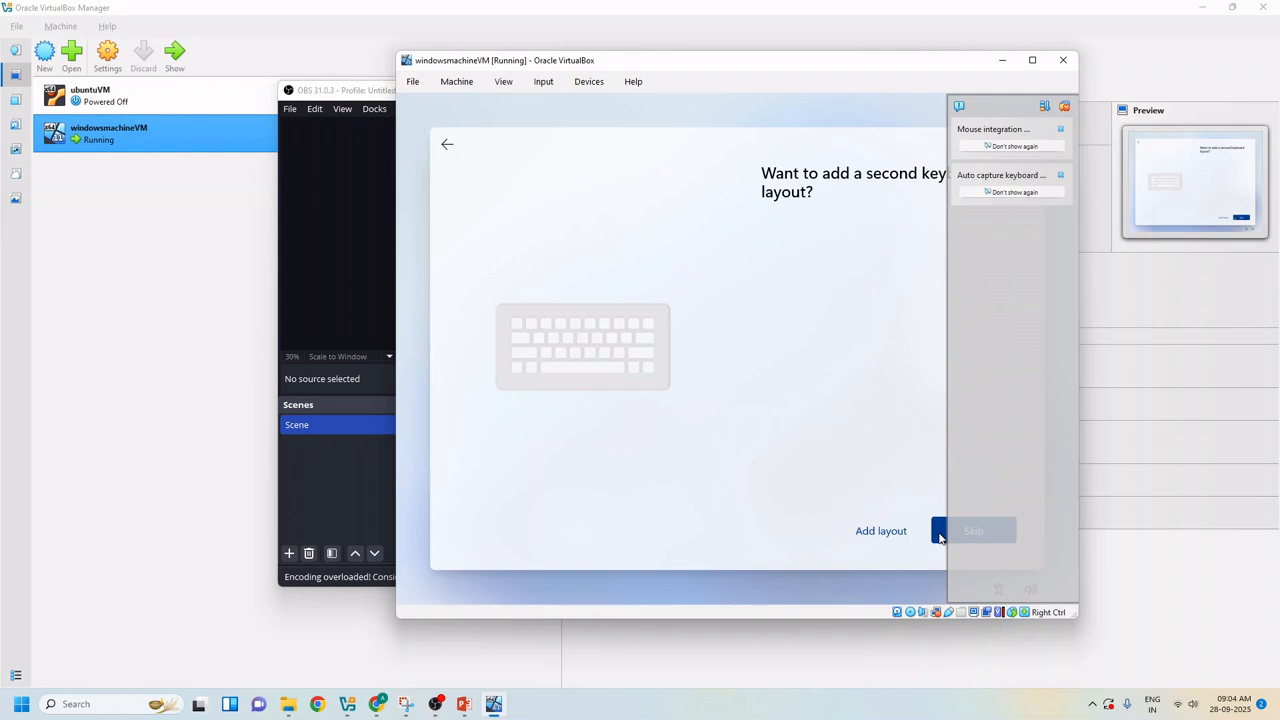
{"action": "left_click", "coordinate": [939, 531]}
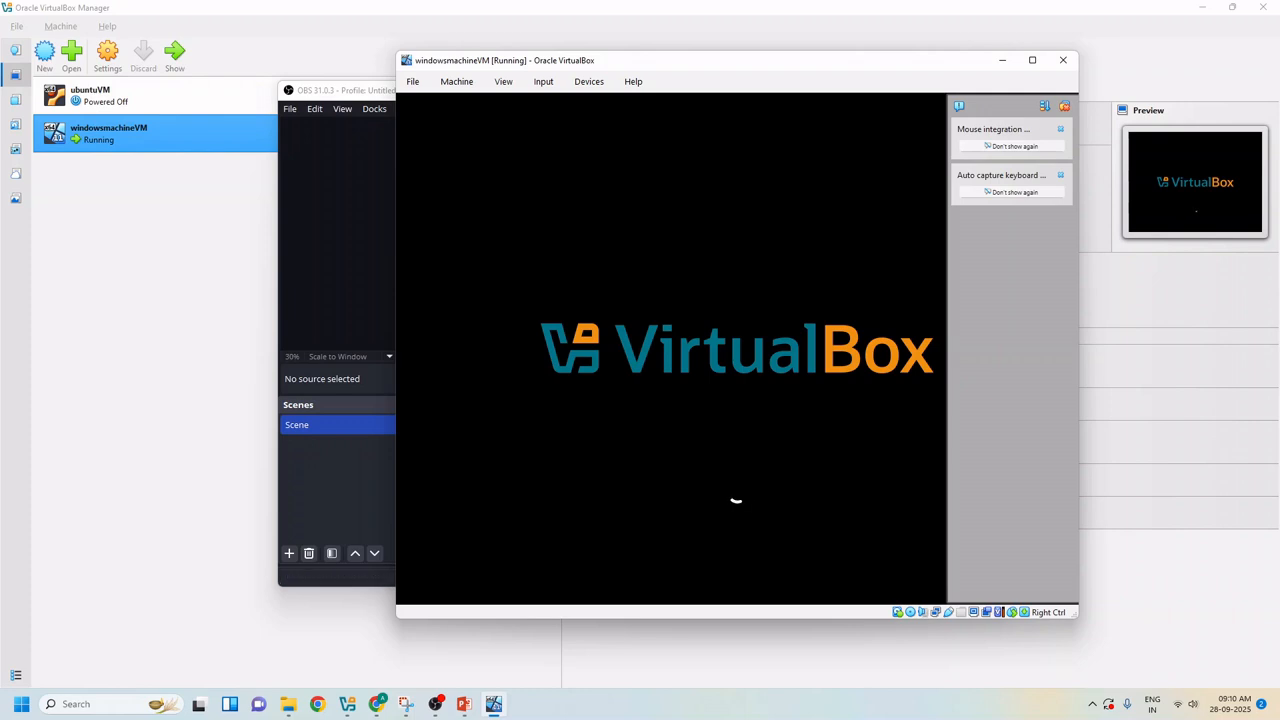
{"action": "left_click", "coordinate": [339, 507]}
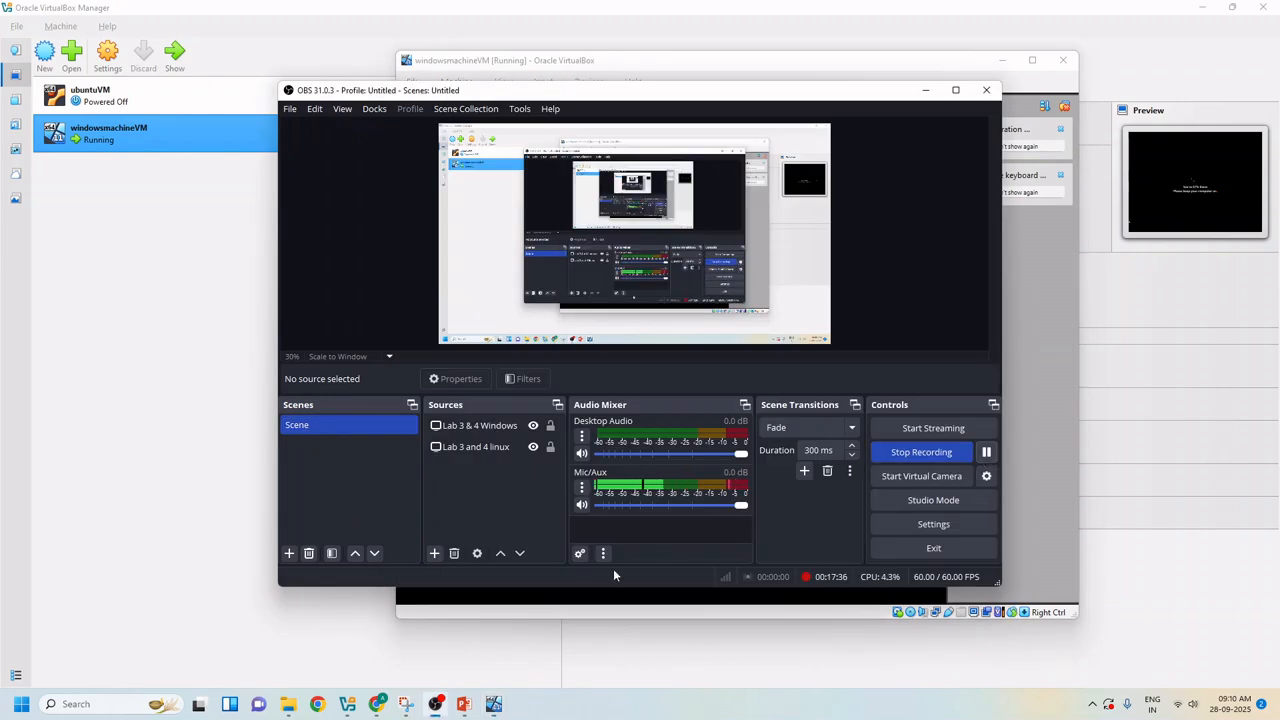
{"action": "left_click", "coordinate": [567, 598]}
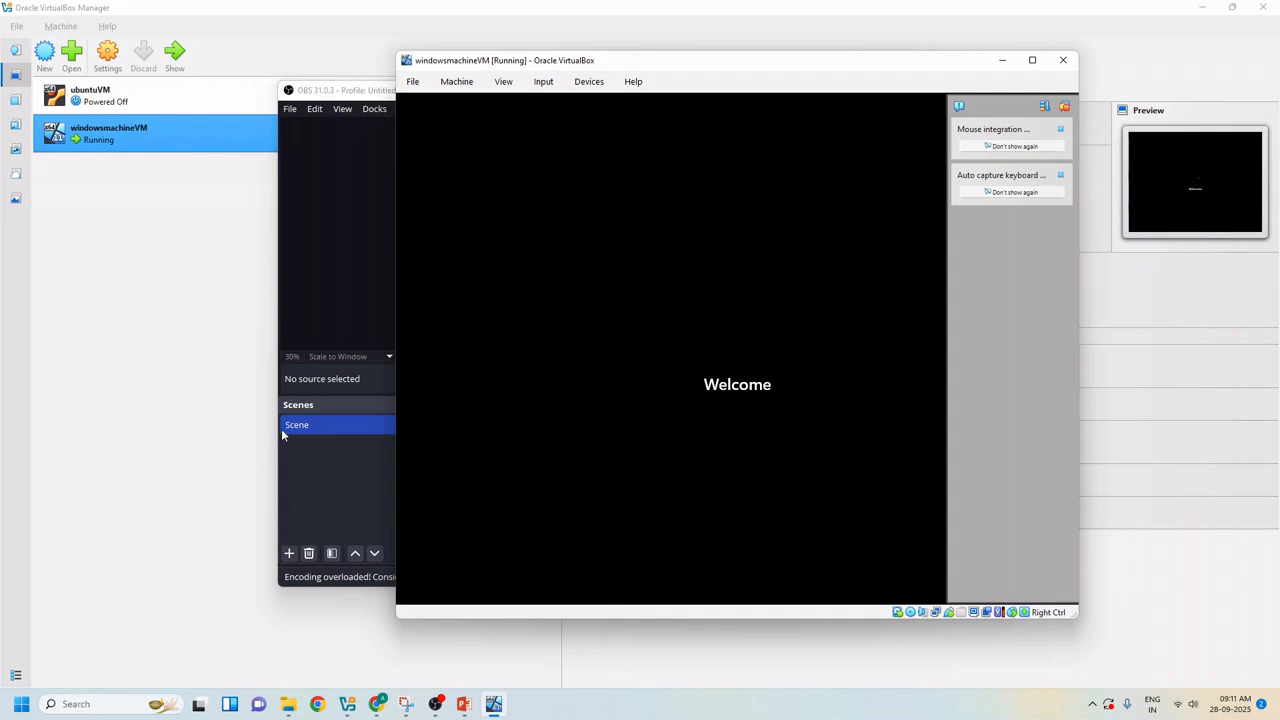
{"action": "left_click", "coordinate": [333, 478]}
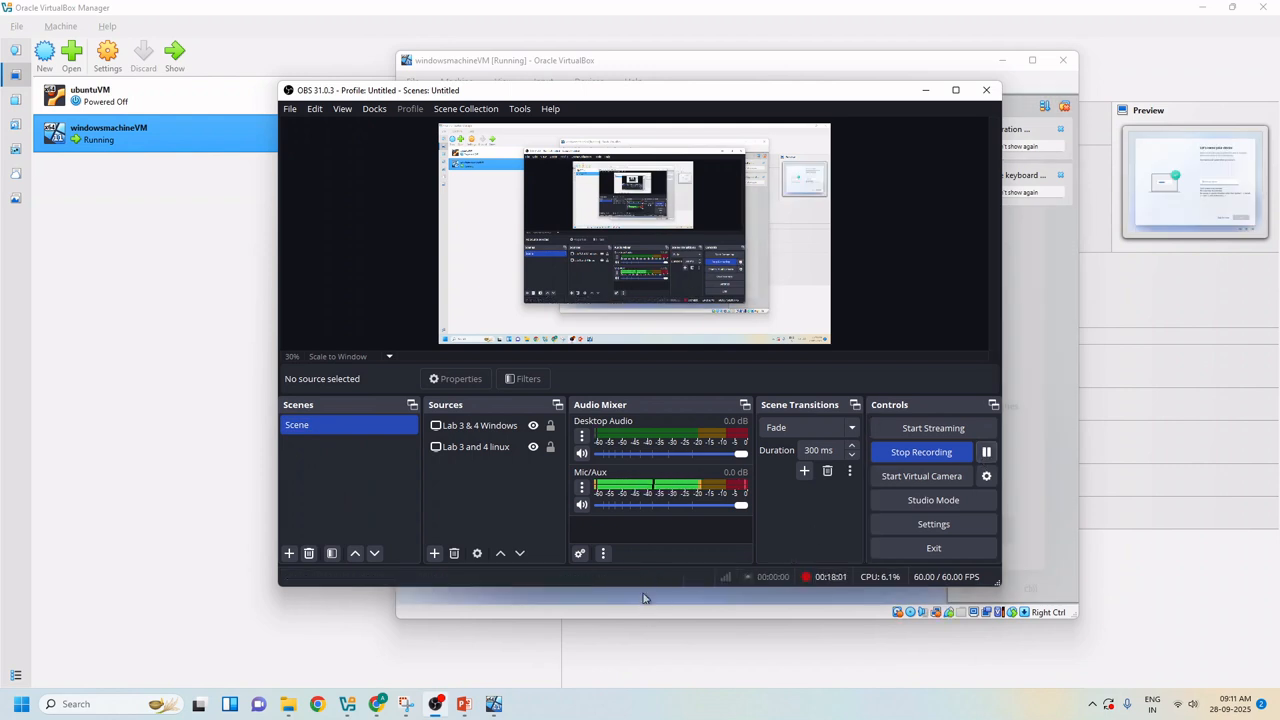
{"action": "left_click", "coordinate": [645, 596]}
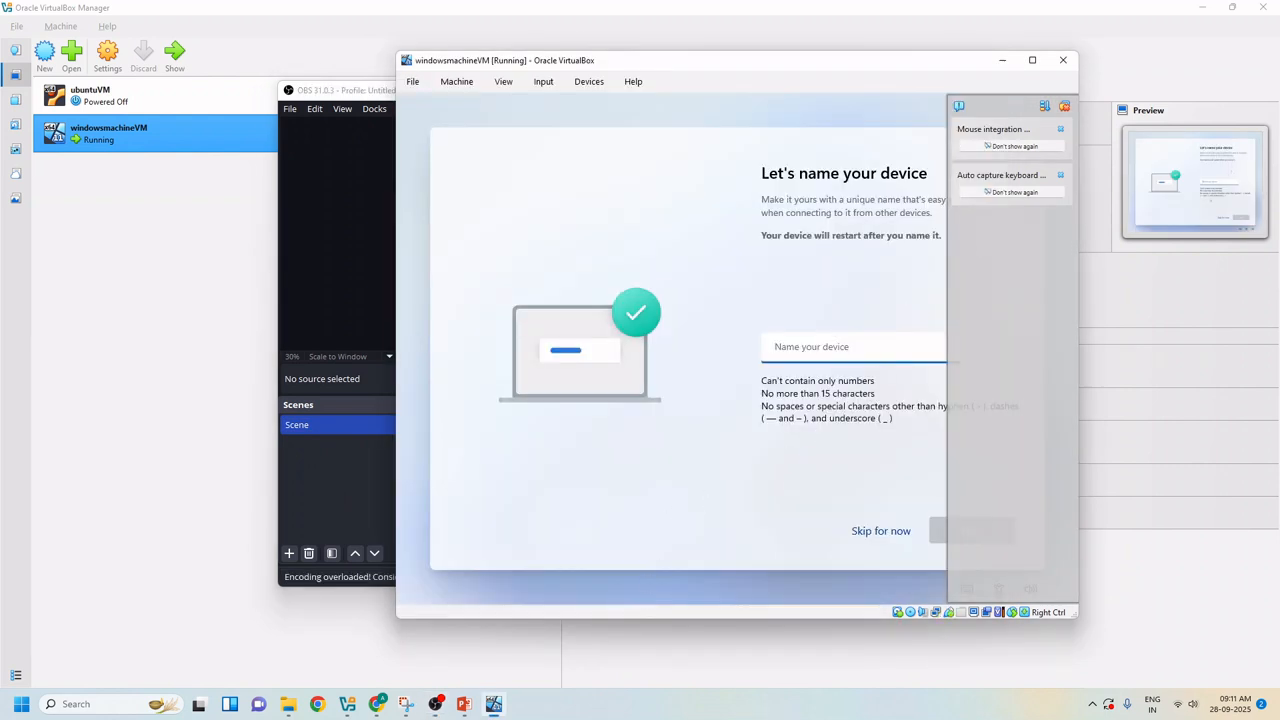
- Maximize the virtual machine window, name the device Windowsuse, and continue the setup
{"action": "left_click", "coordinate": [1032, 60]}
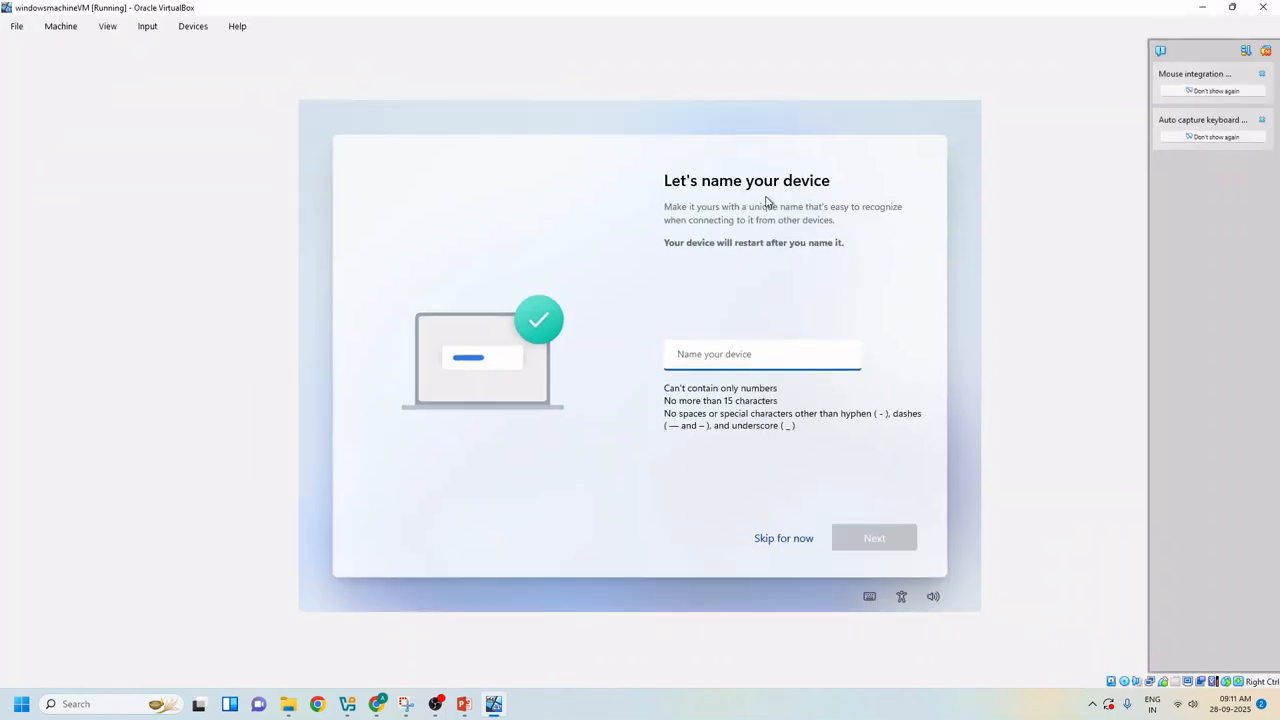
{"action": "left_click", "coordinate": [743, 355]}
{"action": "type", "text": "Windows"}
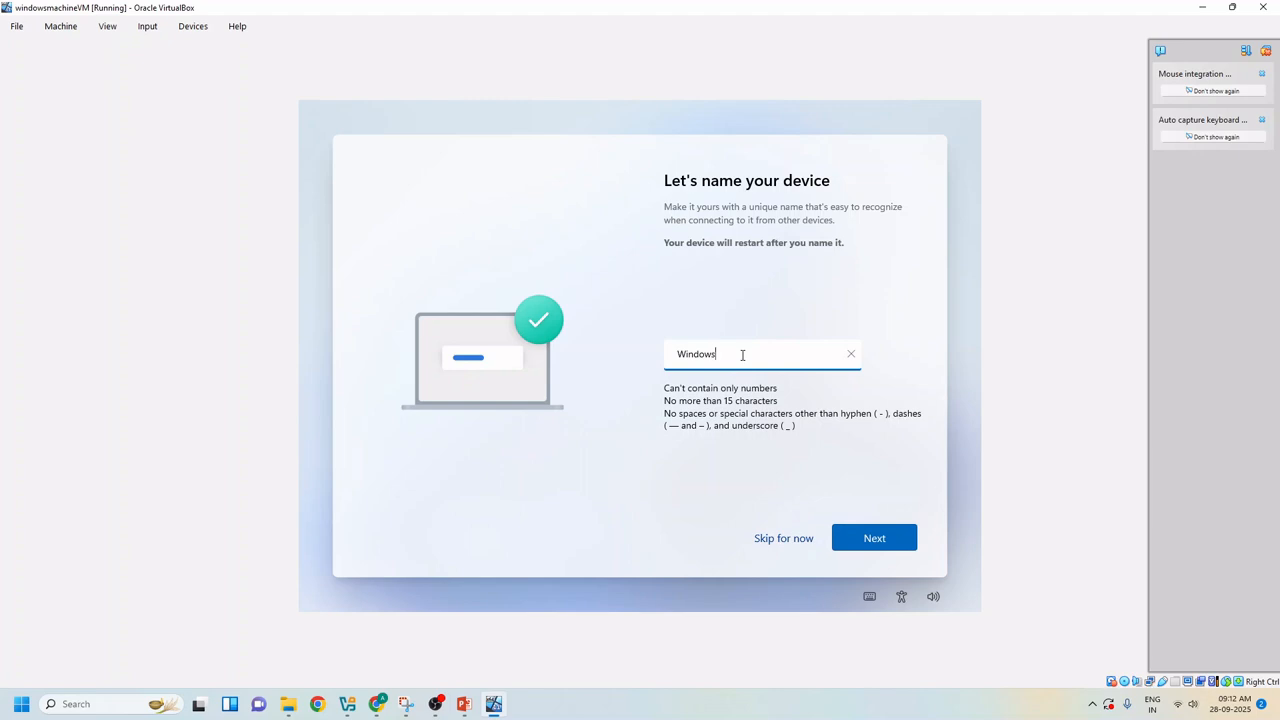
{"action": "type", "text": "Use"}
{"action": "key", "text": "BackSpace"}
{"action": "key", "text": "BackSpace"}
{"action": "key", "text": "BackSpace"}
{"action": "type", "text": "use"}
{"action": "left_click", "coordinate": [869, 536]}
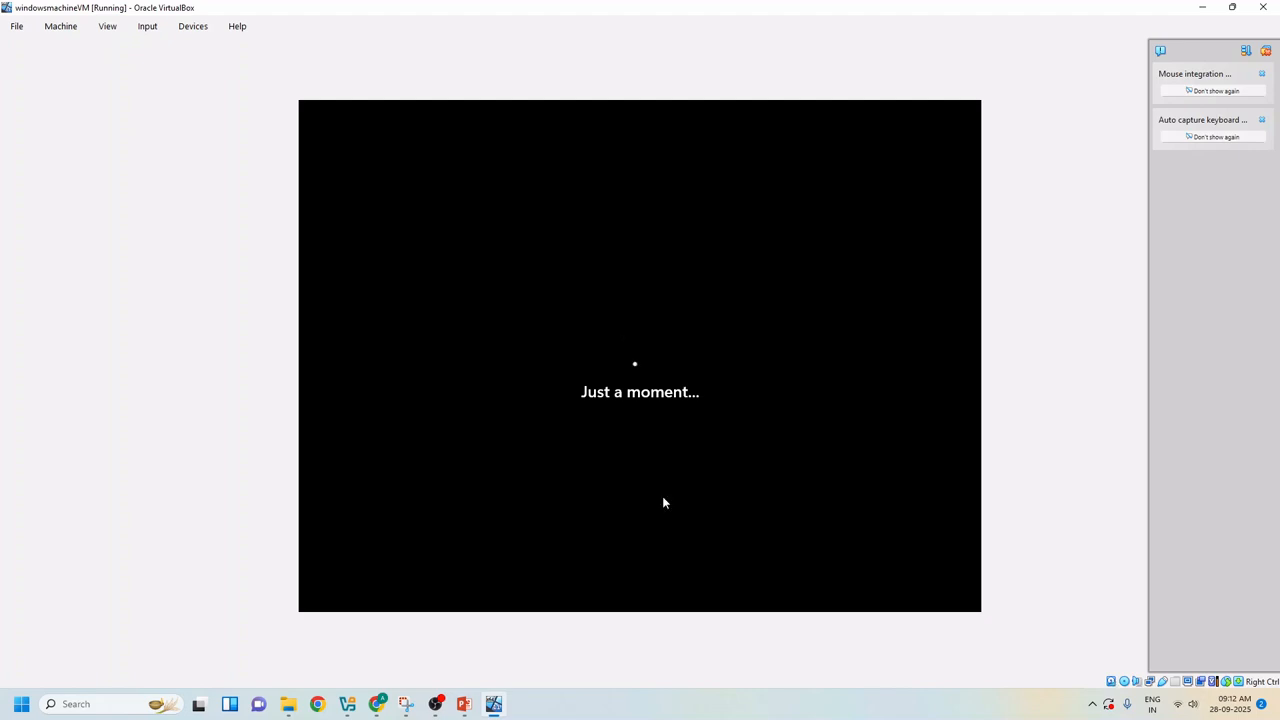
{"action": "left_click", "coordinate": [493, 706]}
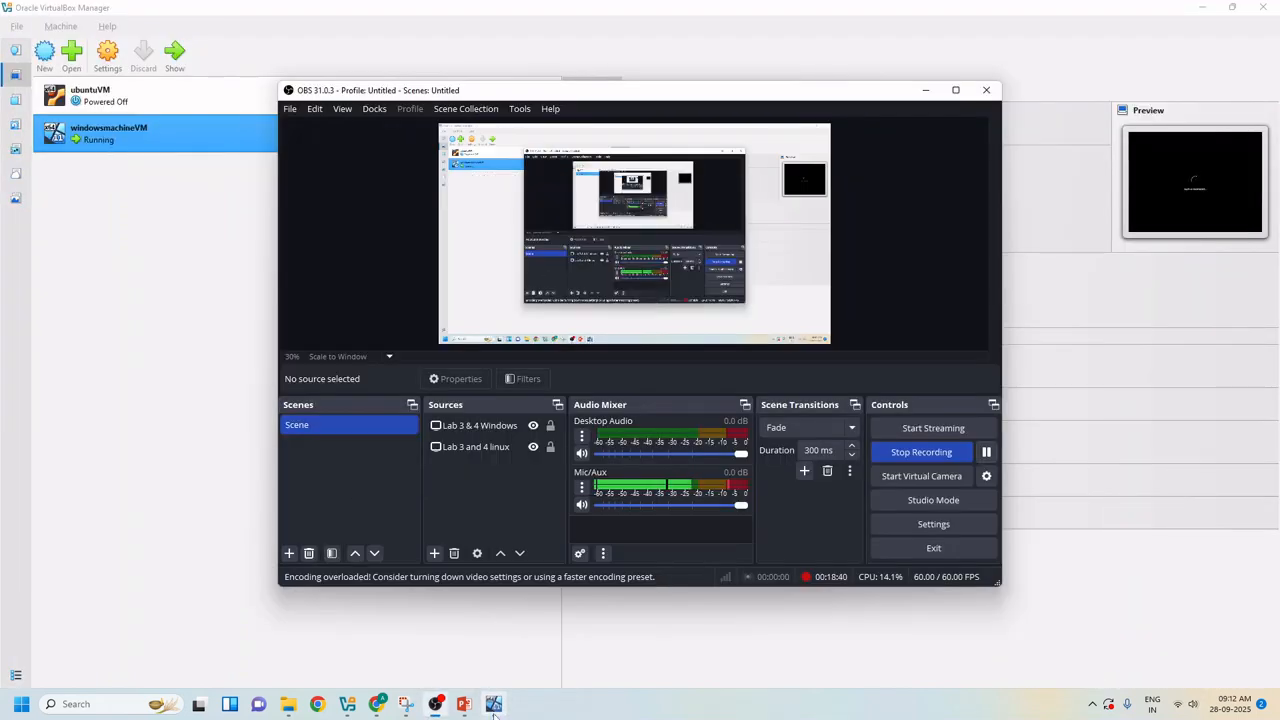
{"action": "left_click", "coordinate": [986, 452]}
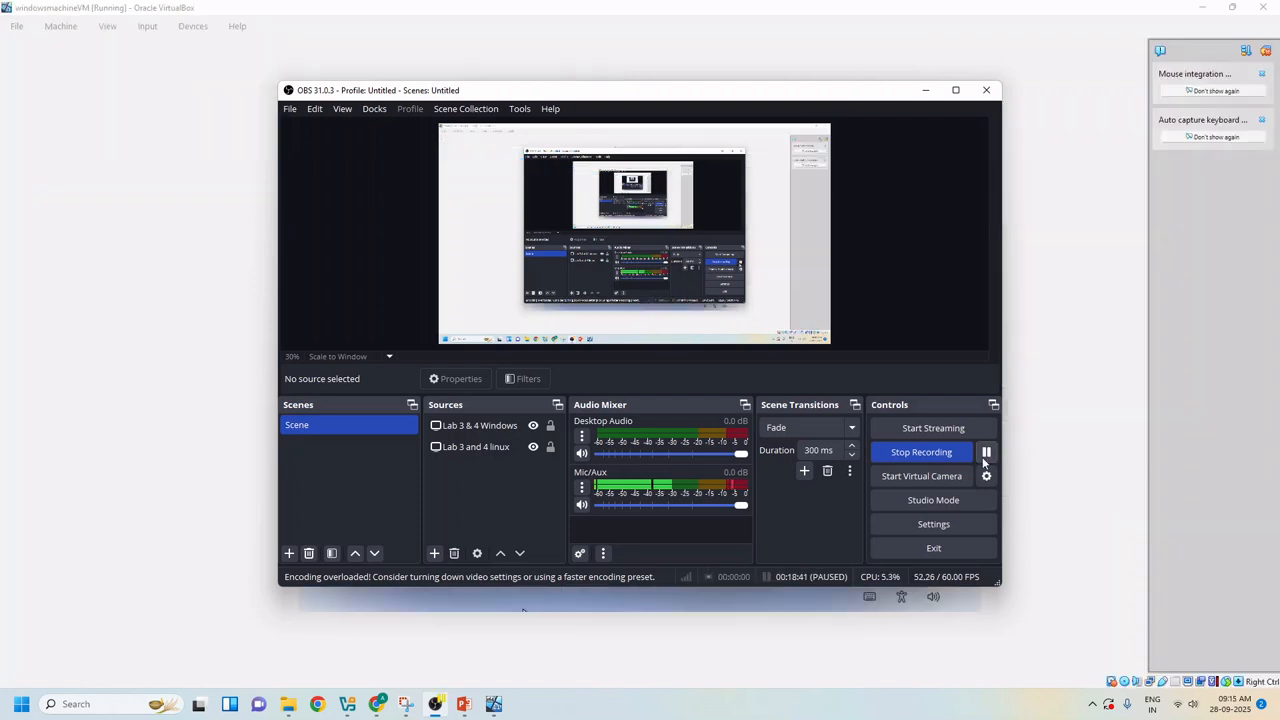
{"action": "left_click", "coordinate": [1034, 376]}
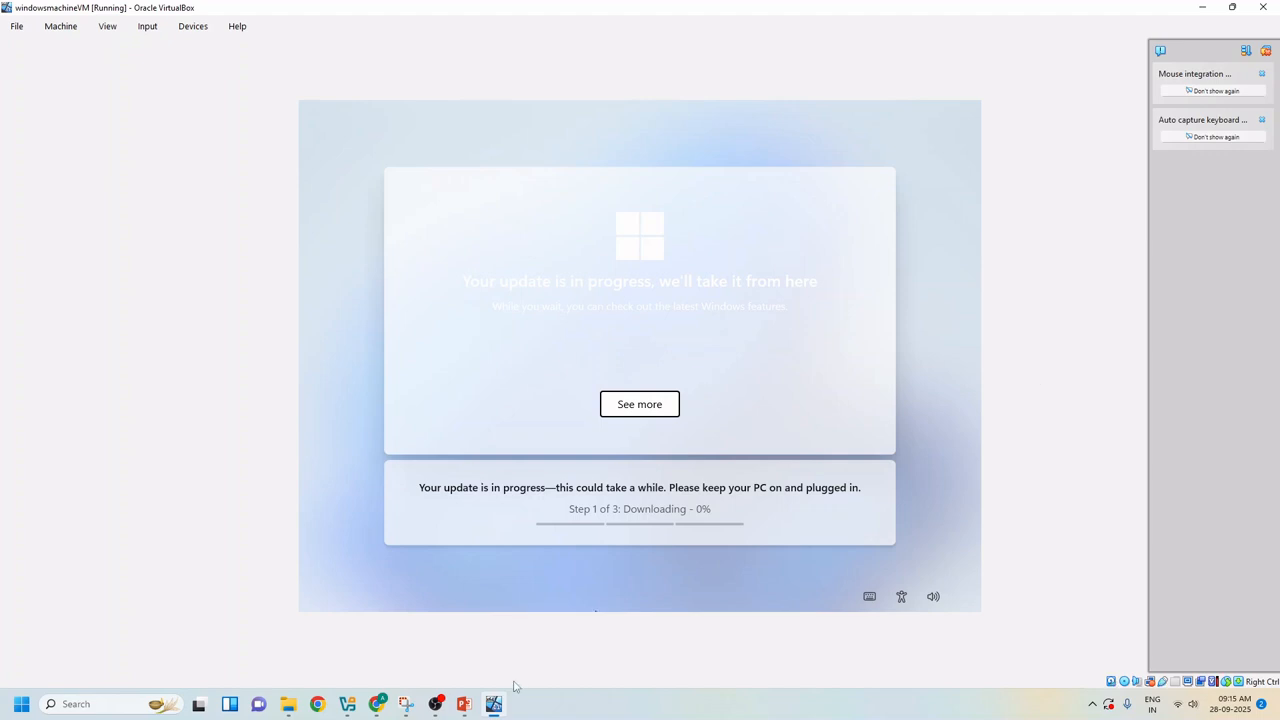
{"action": "left_click", "coordinate": [435, 704]}
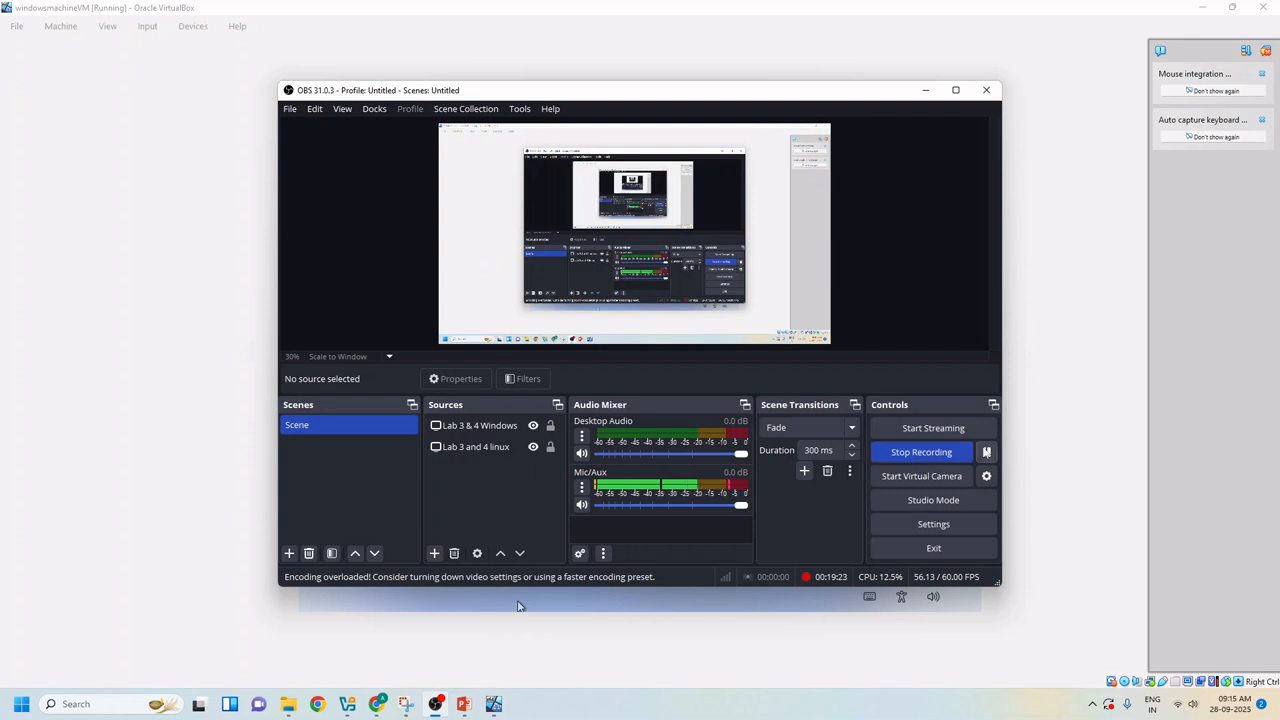
{"action": "left_click", "coordinate": [986, 452]}
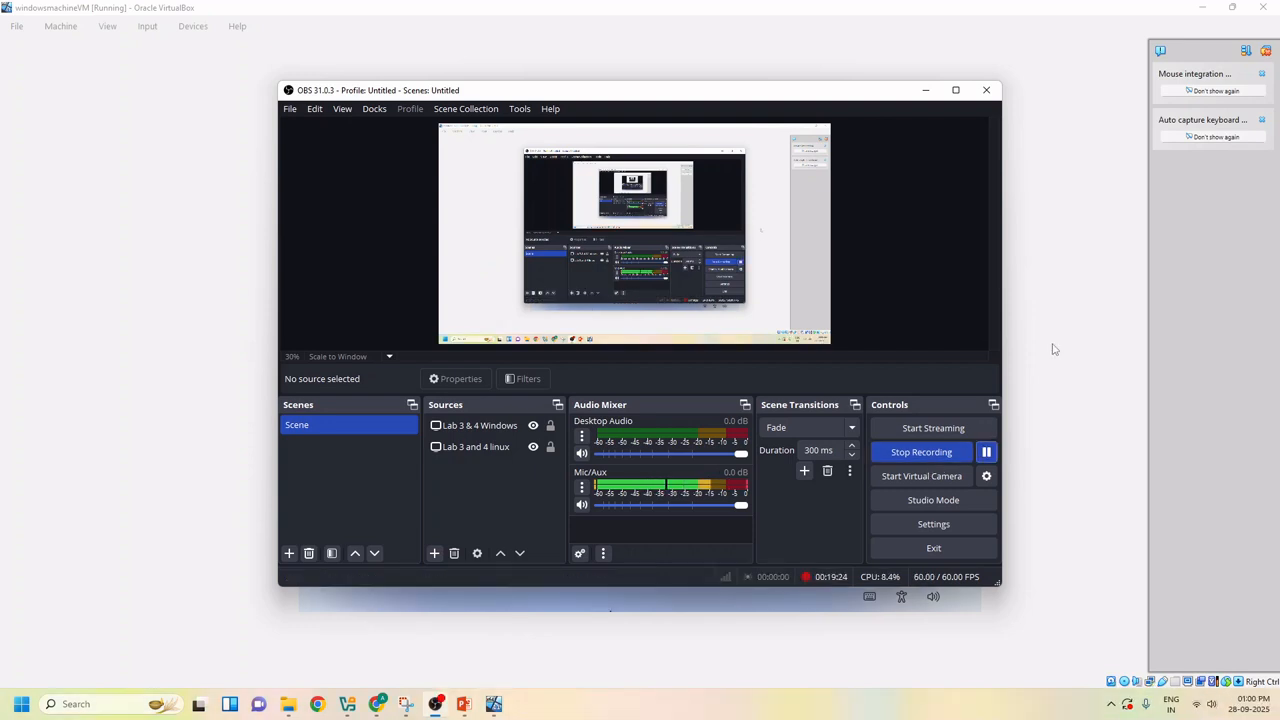
- Review the device privacy settings in Windows setup and accept them with the default choices
{"action": "left_click", "coordinate": [1052, 349]}
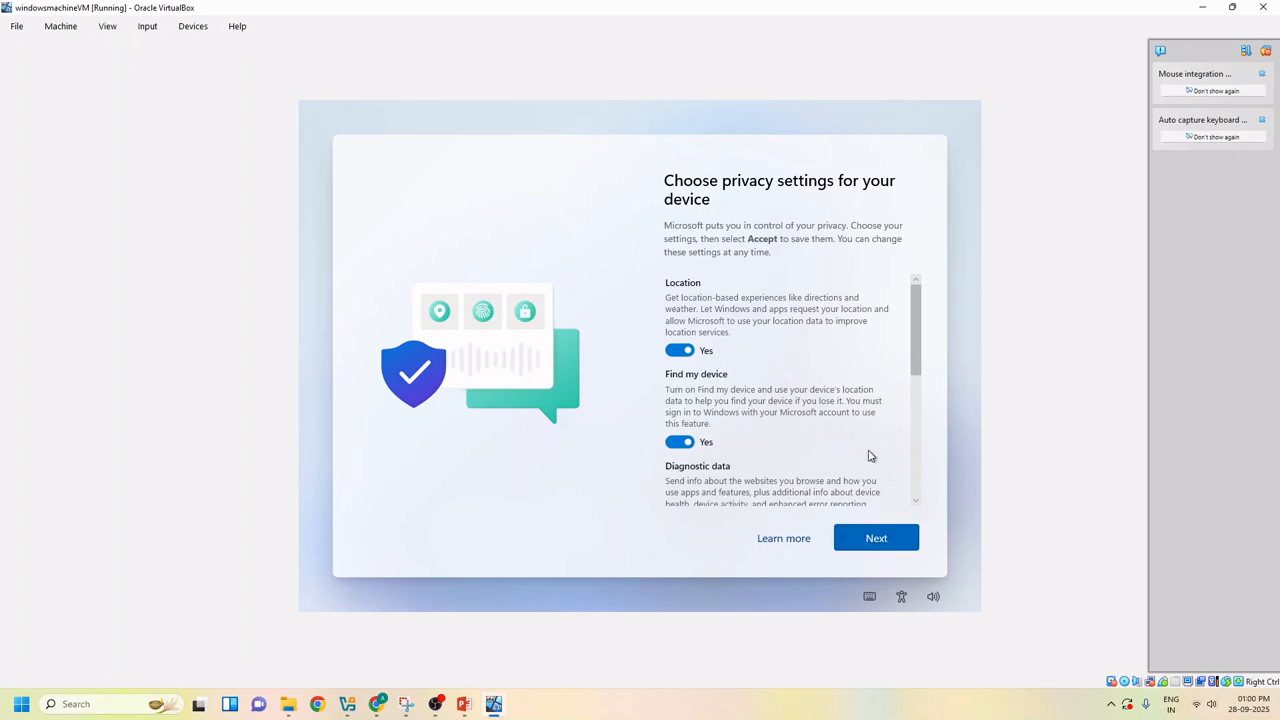
{"action": "scroll", "coordinate": [869, 451], "scroll_direction": "down", "scroll_amount": 6}
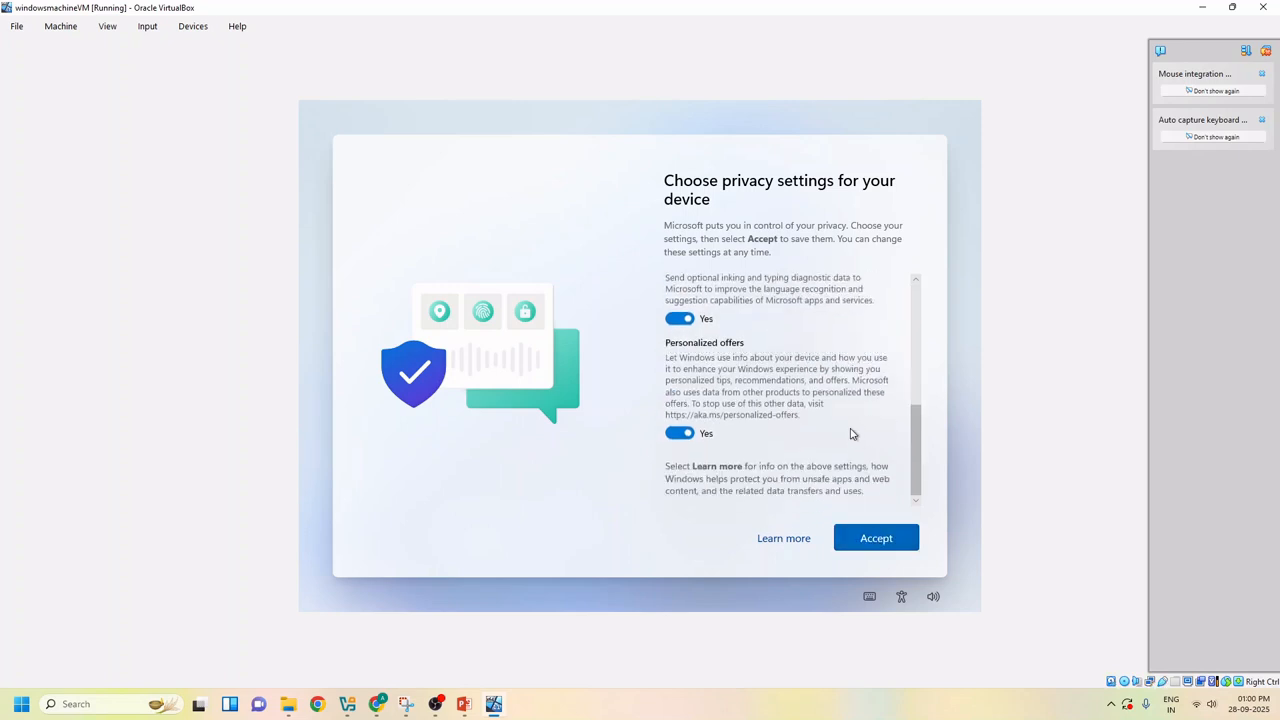
{"action": "left_click", "coordinate": [866, 540]}
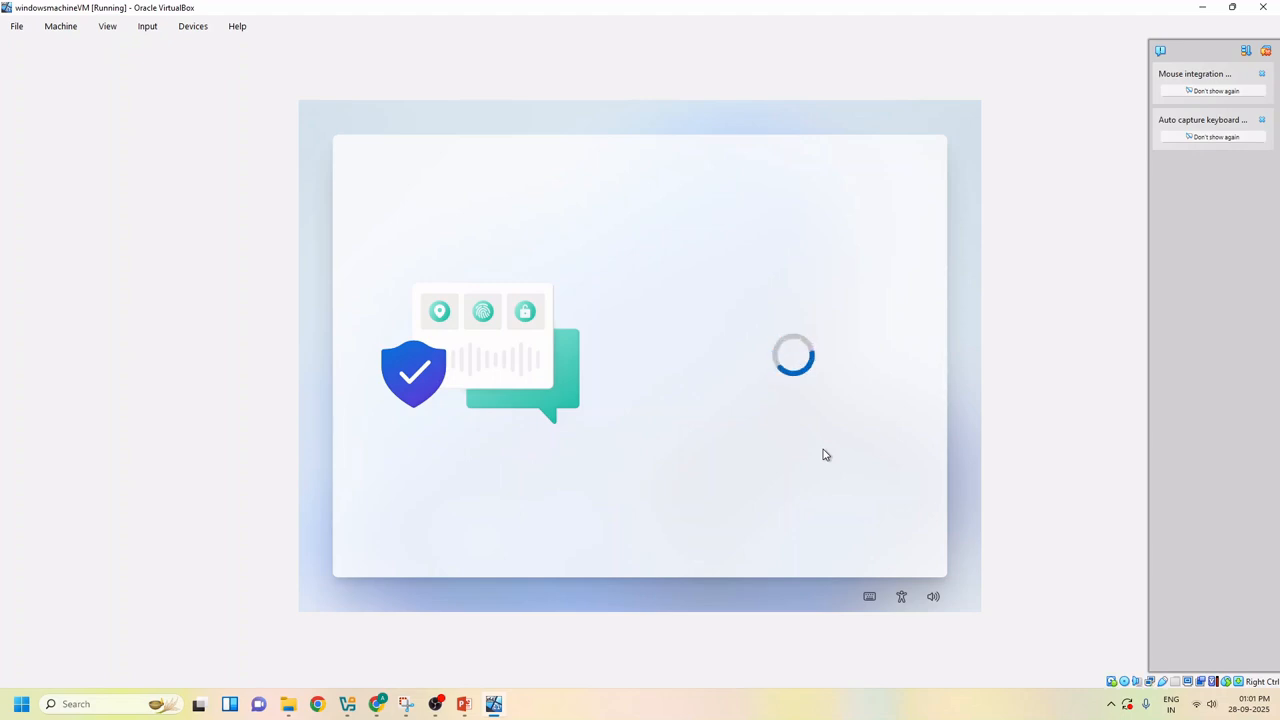
{"action": "left_click", "coordinate": [374, 705]}
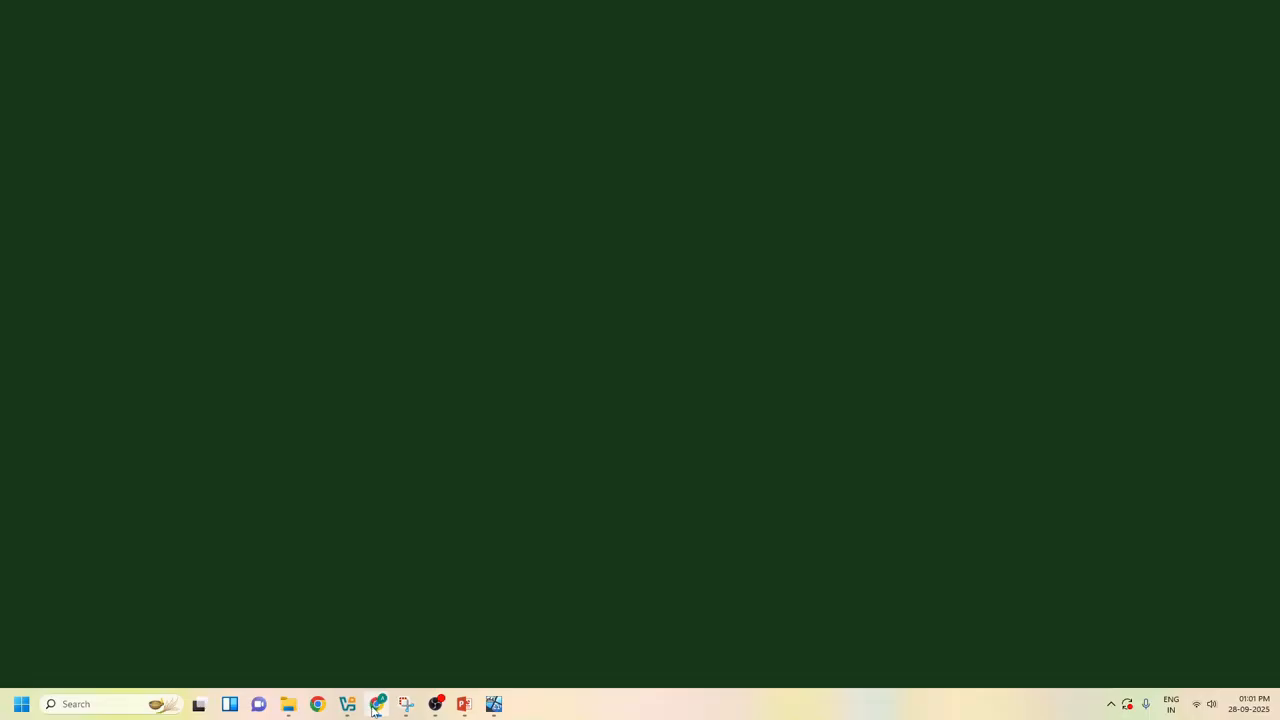
{"action": "left_click", "coordinate": [376, 705]}
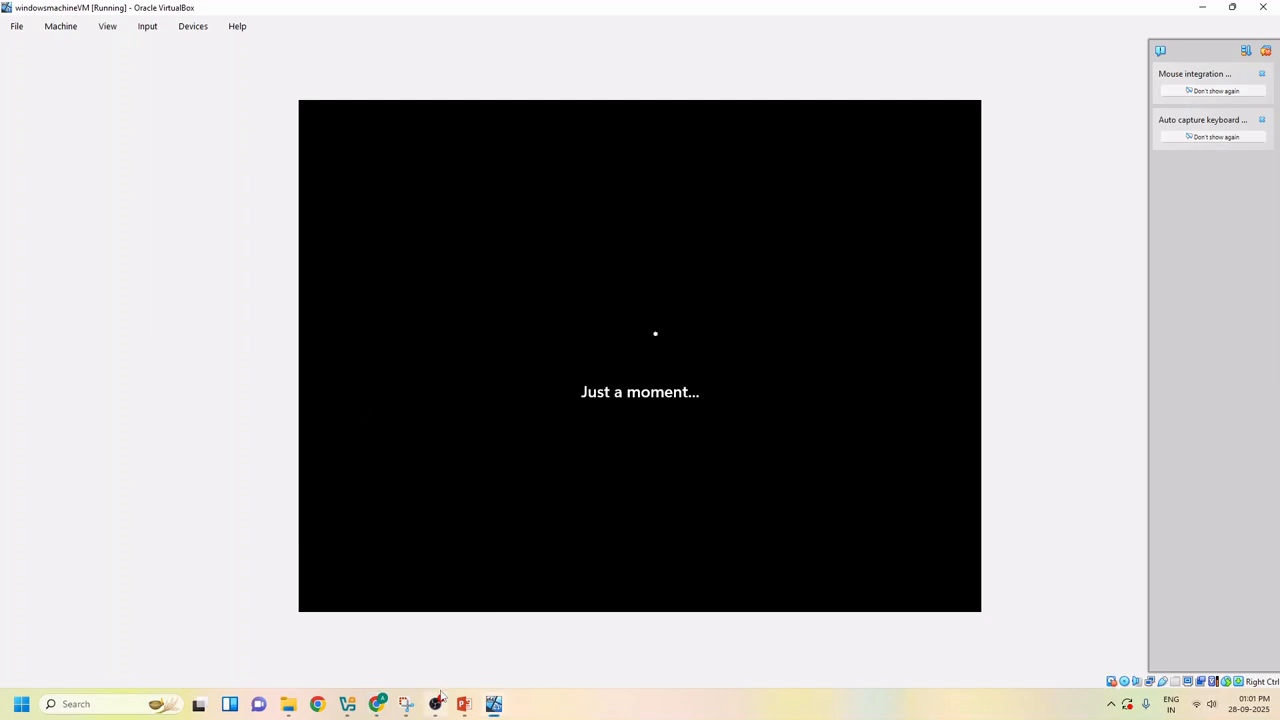
{"action": "left_click", "coordinate": [439, 702]}
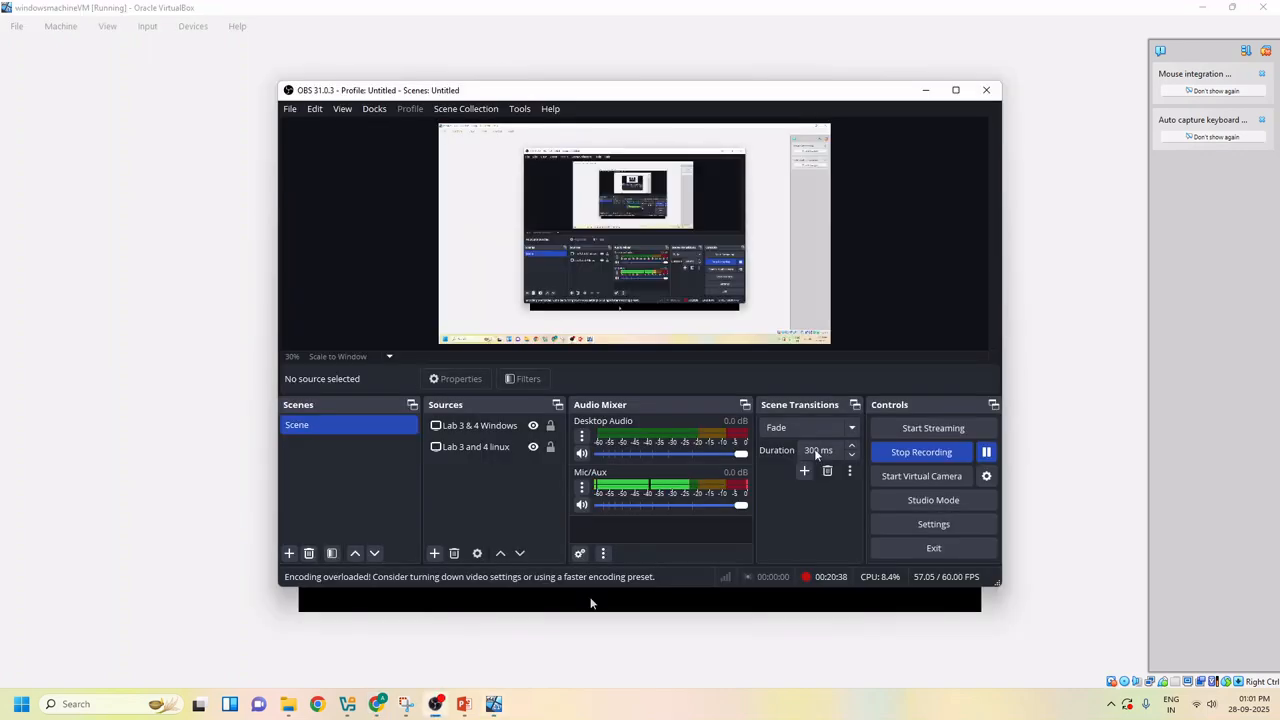
{"action": "left_click", "coordinate": [436, 704]}
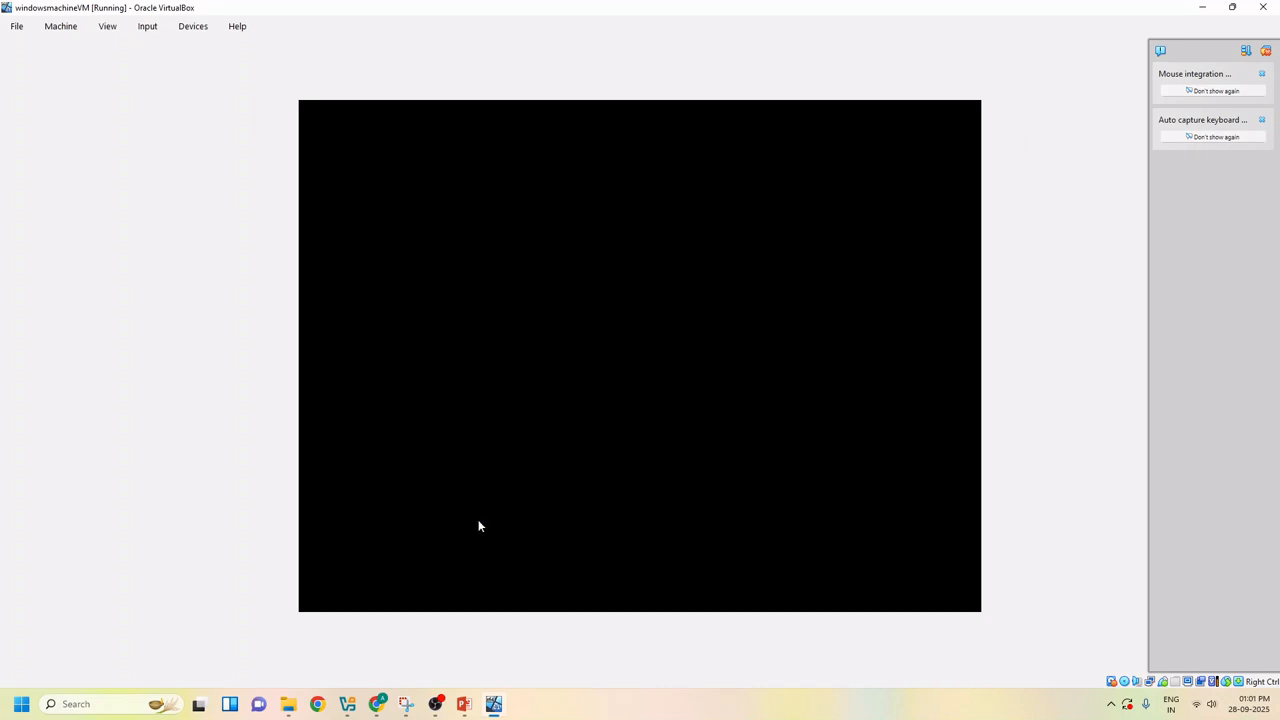
{"action": "left_click", "coordinate": [437, 704]}
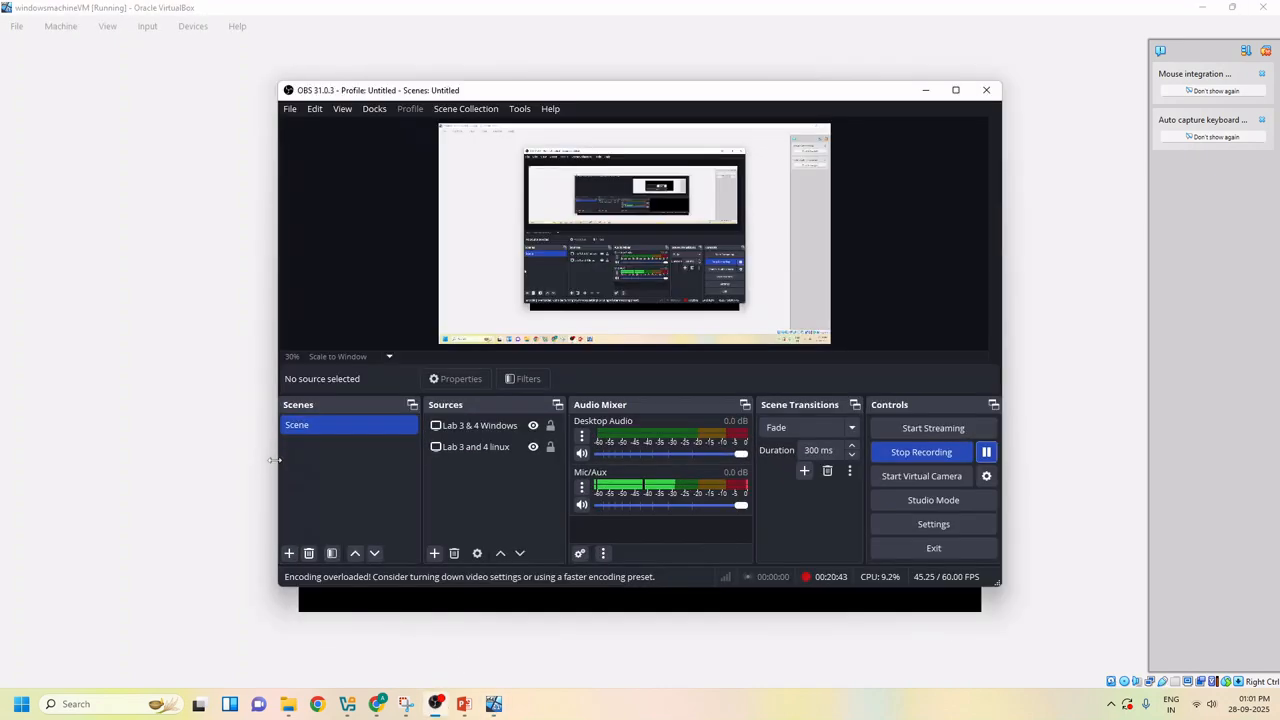
{"action": "left_click", "coordinate": [193, 416]}
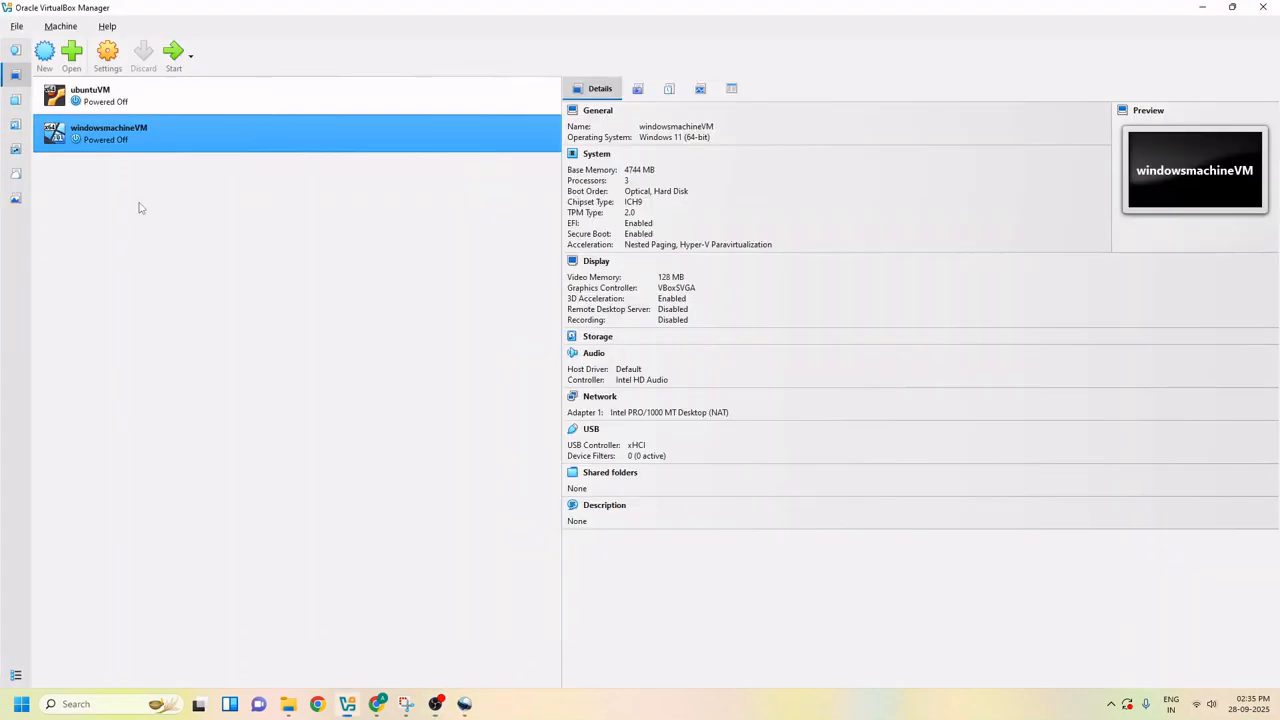
- Start windowsmachineVM with GUI and dismiss the Windows lock screen to reach the account's password field
{"action": "right_click", "coordinate": [137, 132]}
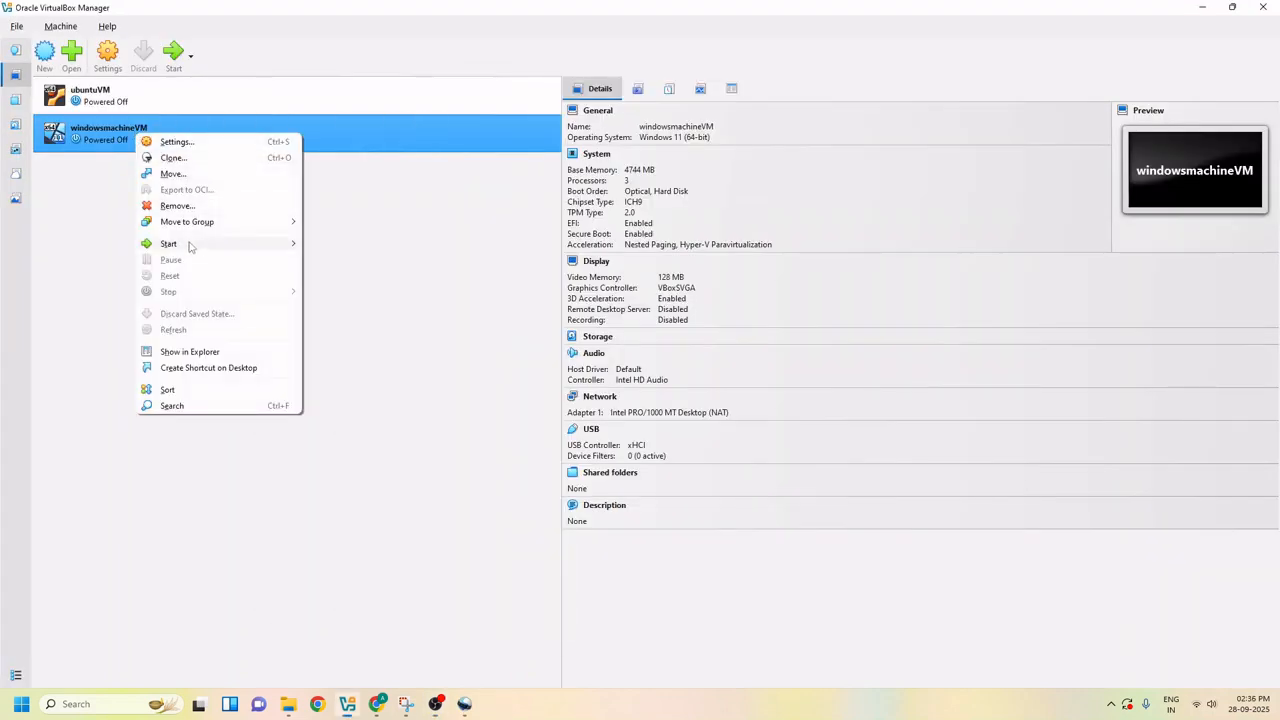
{"action": "mouse_move", "coordinate": [189, 250]}
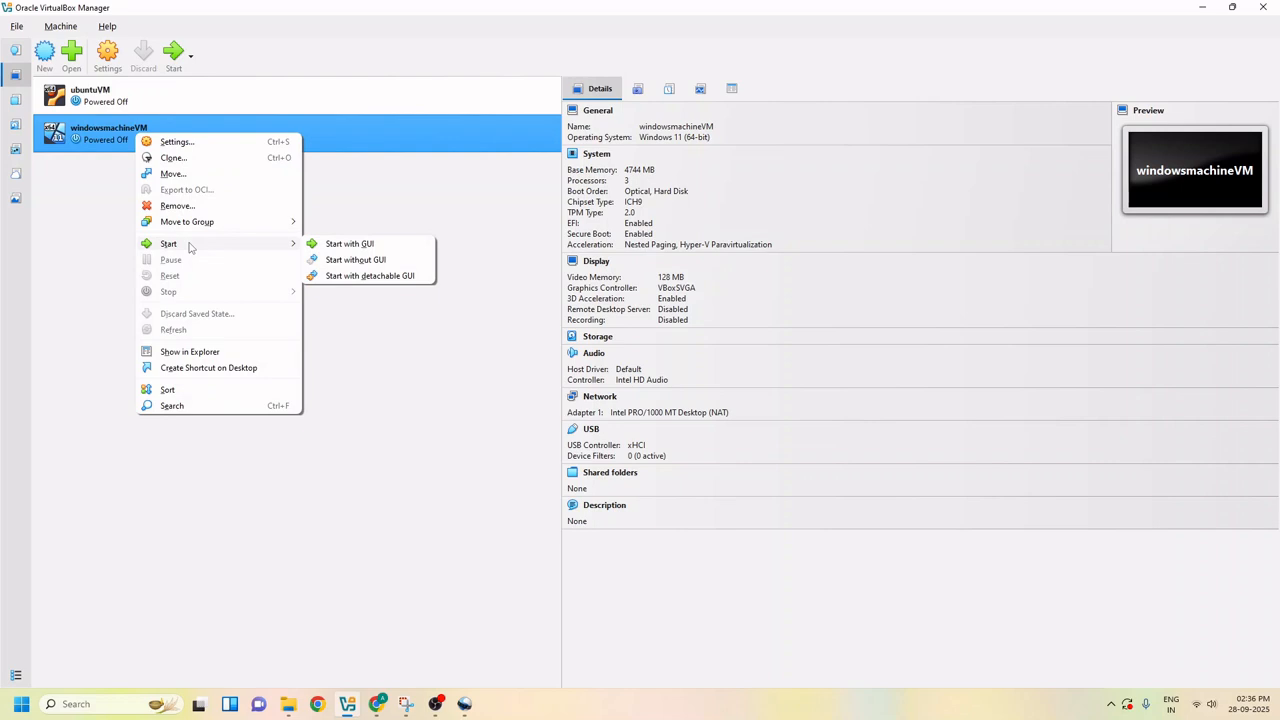
{"action": "left_click", "coordinate": [359, 249]}
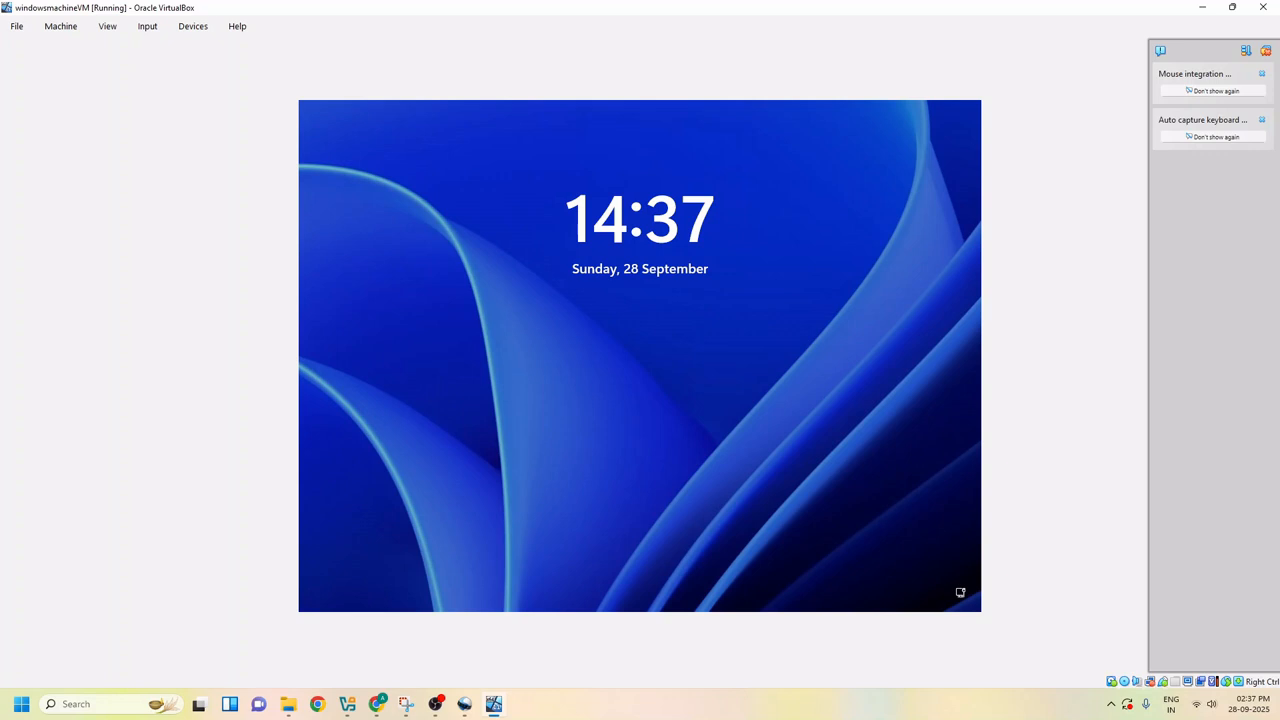
{"action": "left_click", "coordinate": [586, 256]}
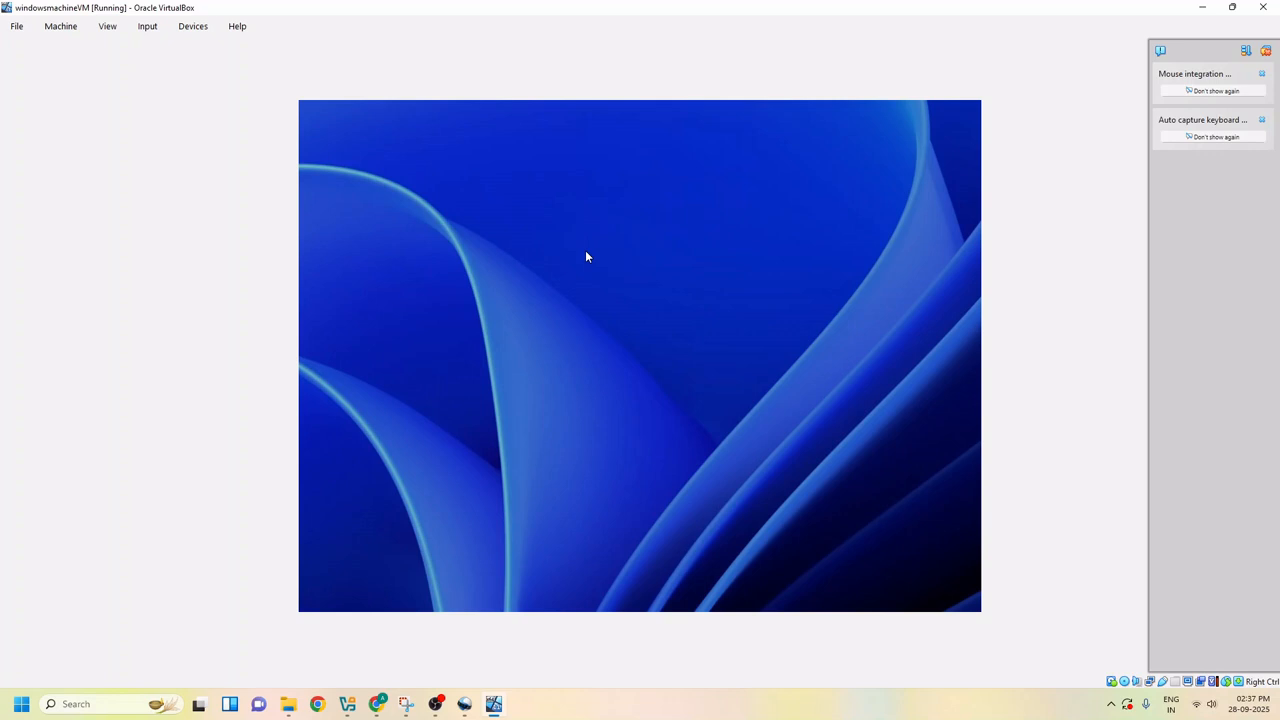
{"action": "left_click", "coordinate": [638, 381]}
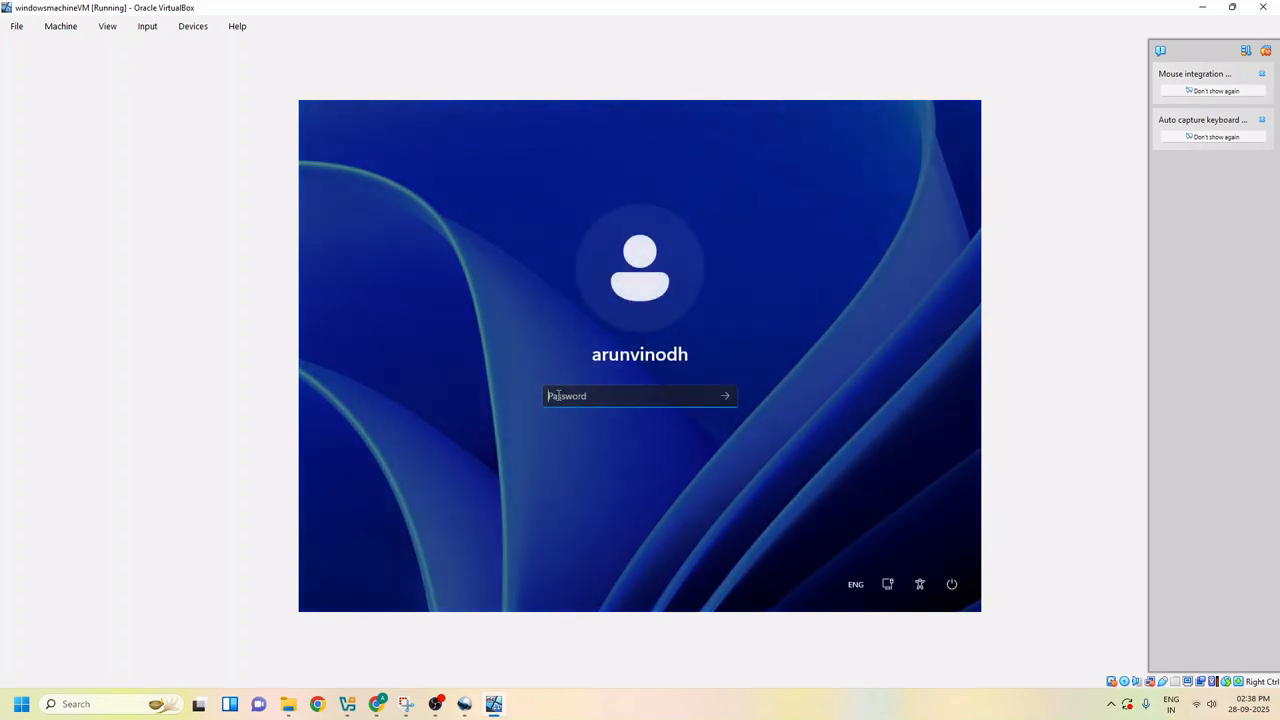
- Try to sign in to the Windows account by entering the account password, and dismiss the resulting sign-in message
{"action": "type", "text": "••••••••"}
{"action": "key", "text": "BackSpace"}
{"action": "key", "text": "BackSpace"}
{"action": "key", "text": "BackSpace"}
{"action": "key", "text": "BackSpace"}
{"action": "key", "text": "BackSpace"}
{"action": "key", "text": "BackSpace"}
{"action": "key", "text": "BackSpace"}
{"action": "key", "text": "BackSpace"}
{"action": "type", "text": "•••••••"}
{"action": "type", "text": "••••"}
{"action": "key", "text": "Return"}
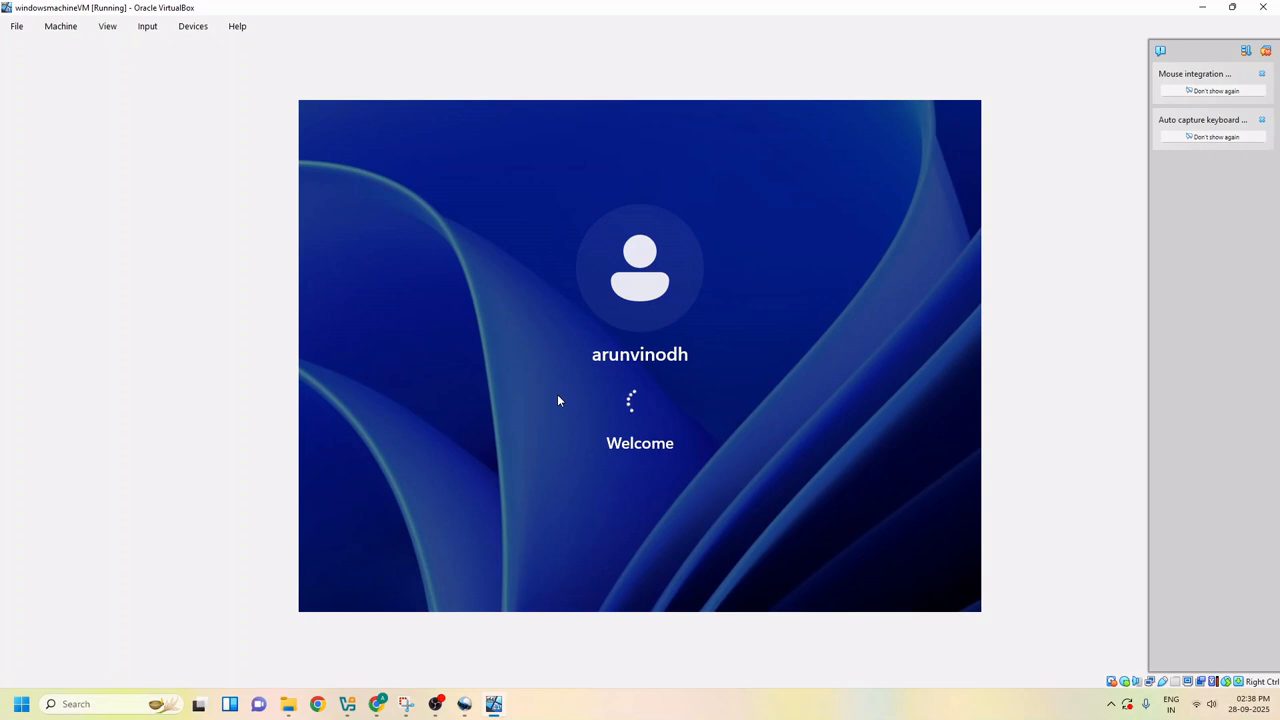
{"action": "key", "text": "Return"}
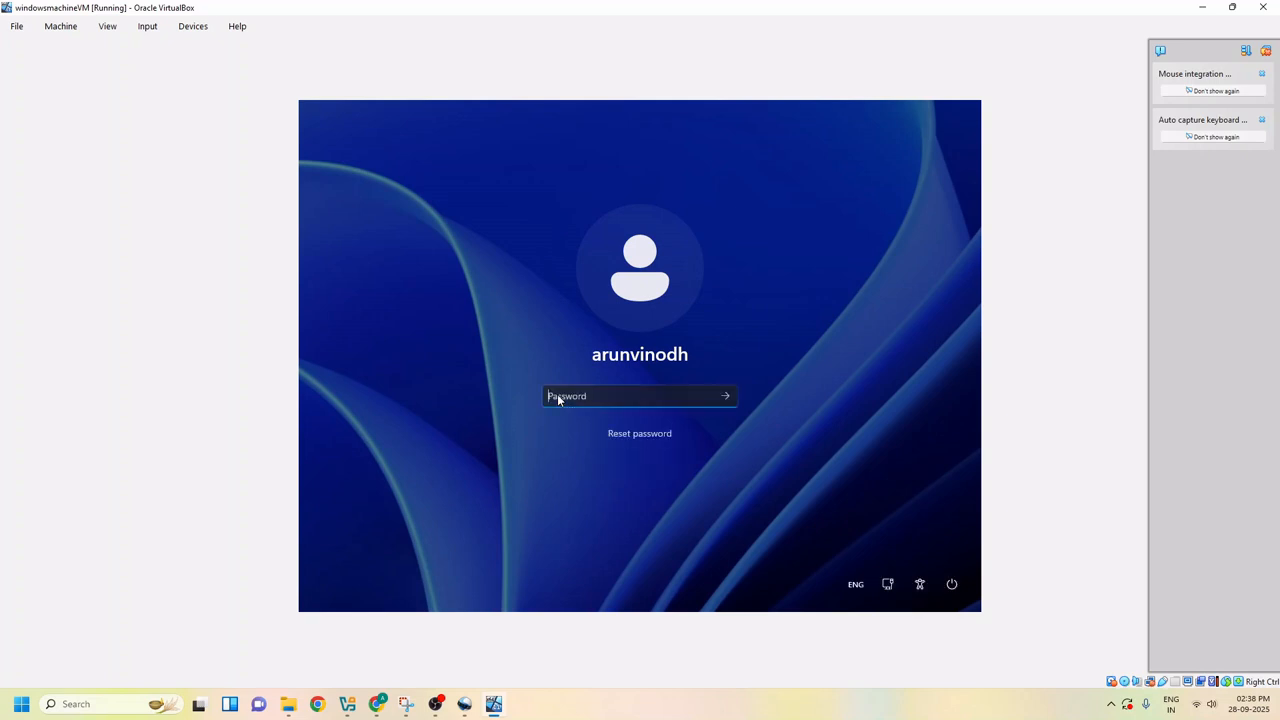
- Re-enter the account password and sign in to the virtual machine's Windows desktop
{"action": "type", "text": "••••••••••••••"}
{"action": "key", "text": "Return"}
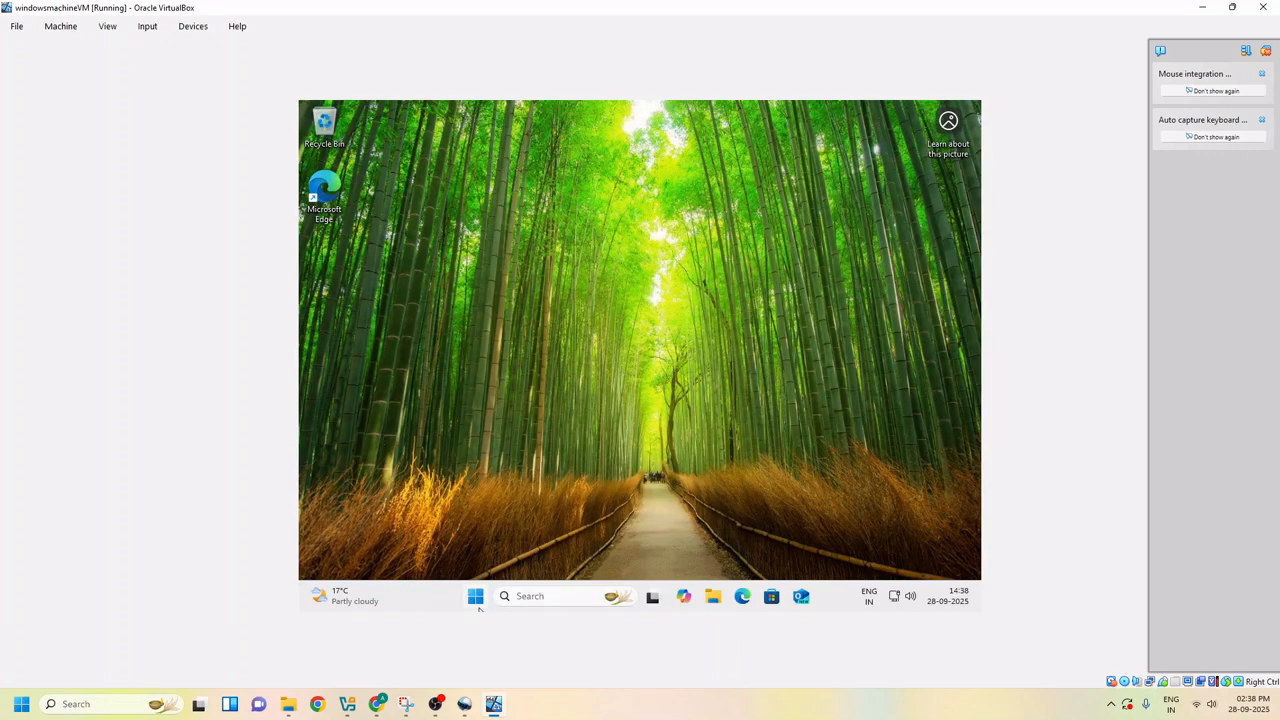
- View the pinned apps in the virtual machine's Start menu and close it
{"action": "key", "text": "super"}
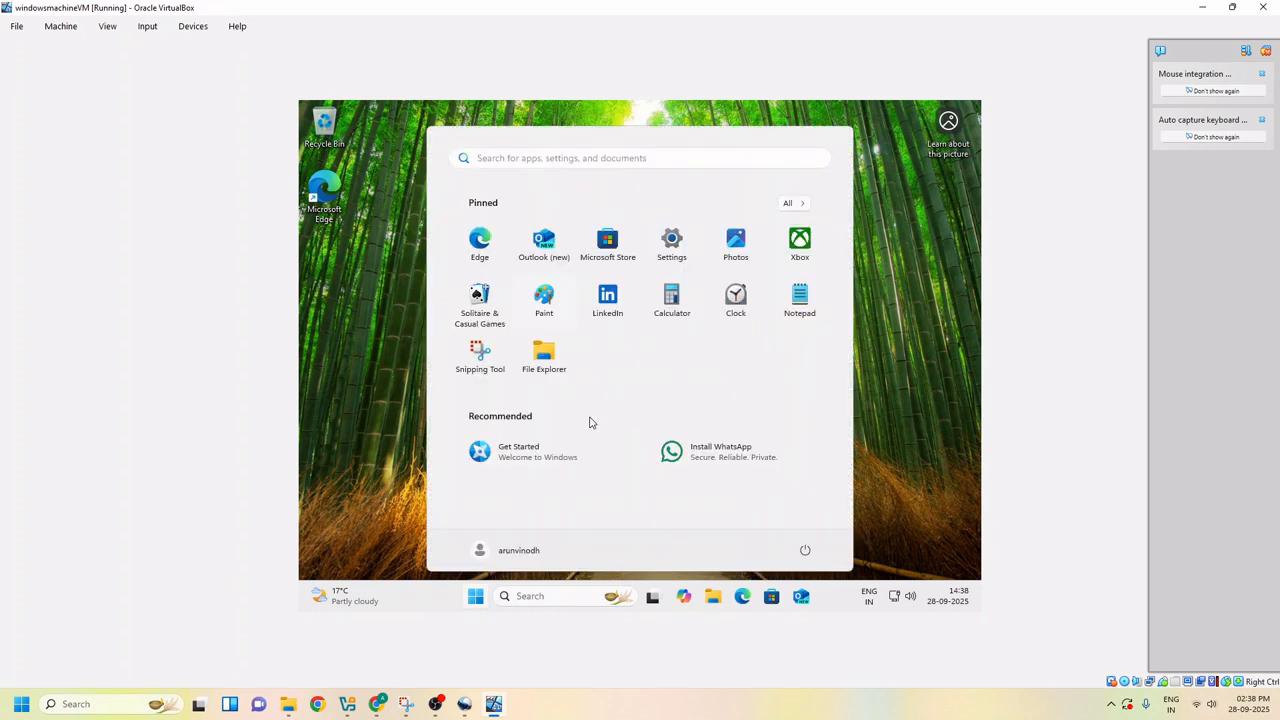
{"action": "left_click", "coordinate": [915, 242]}
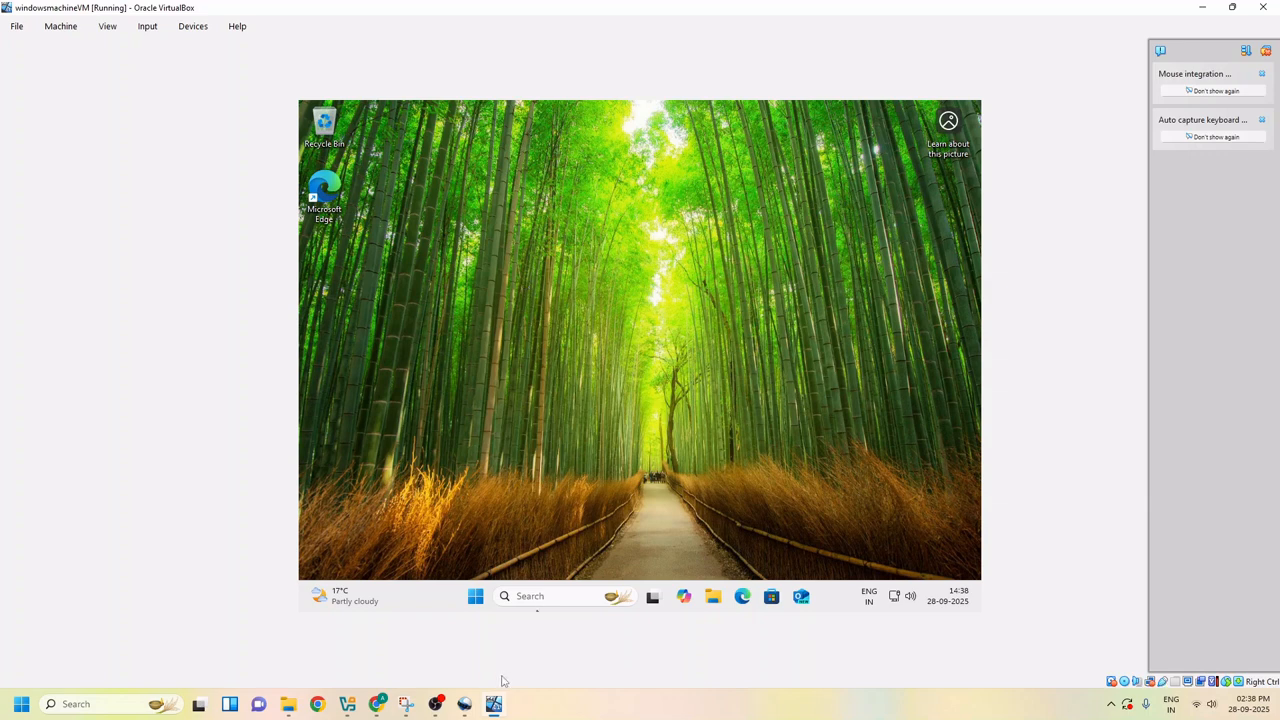
{"action": "left_click", "coordinate": [436, 704]}
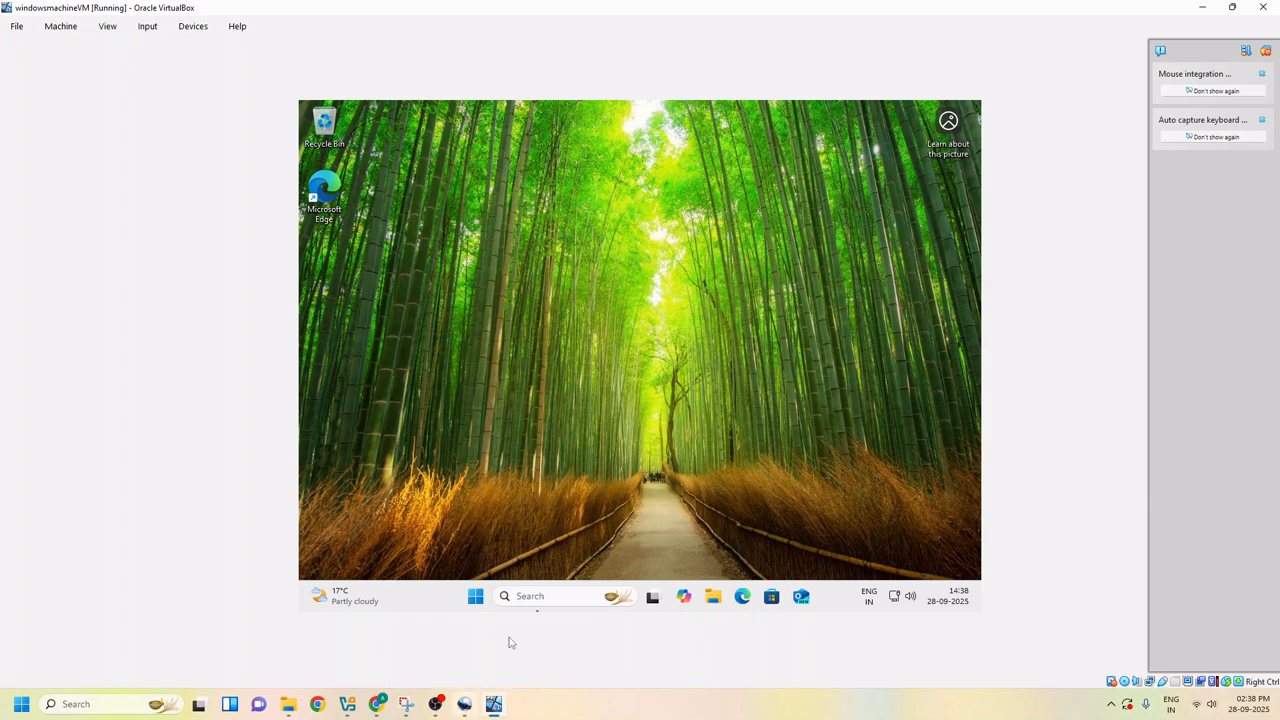